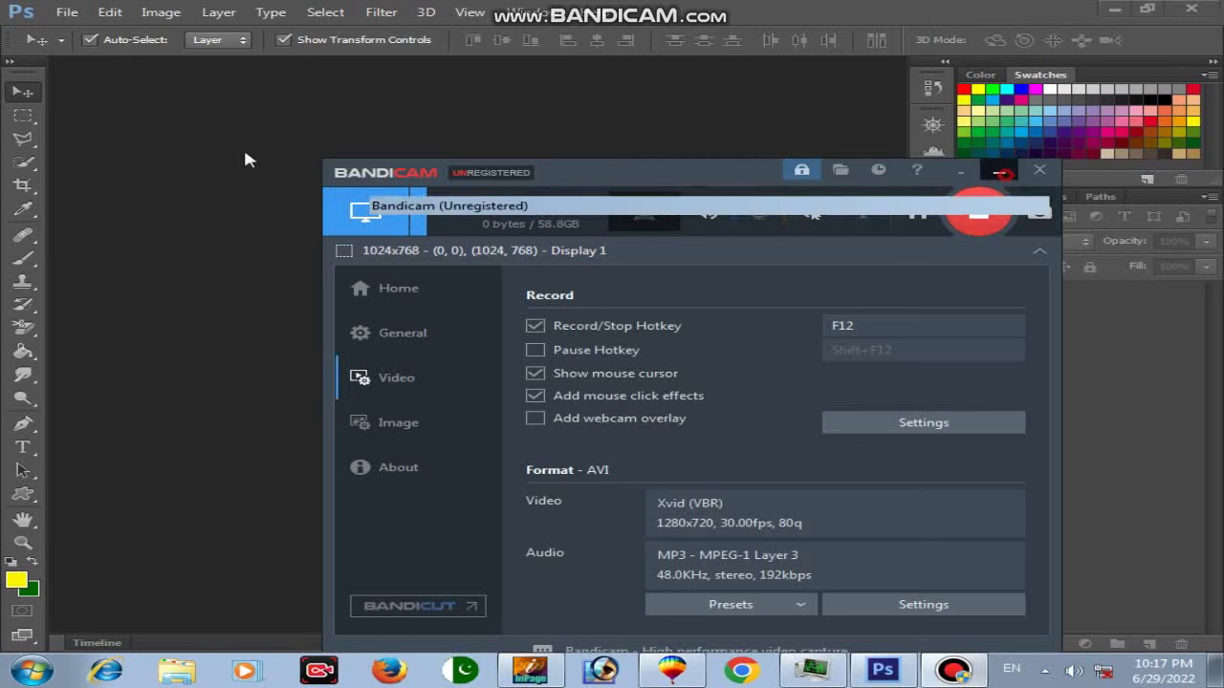
Open pexels-marcio-bordin-1838862.jpg, the photo of the woman holding a lamb.
left_click(998, 170)
left_click(66, 12)
left_click(96, 46)
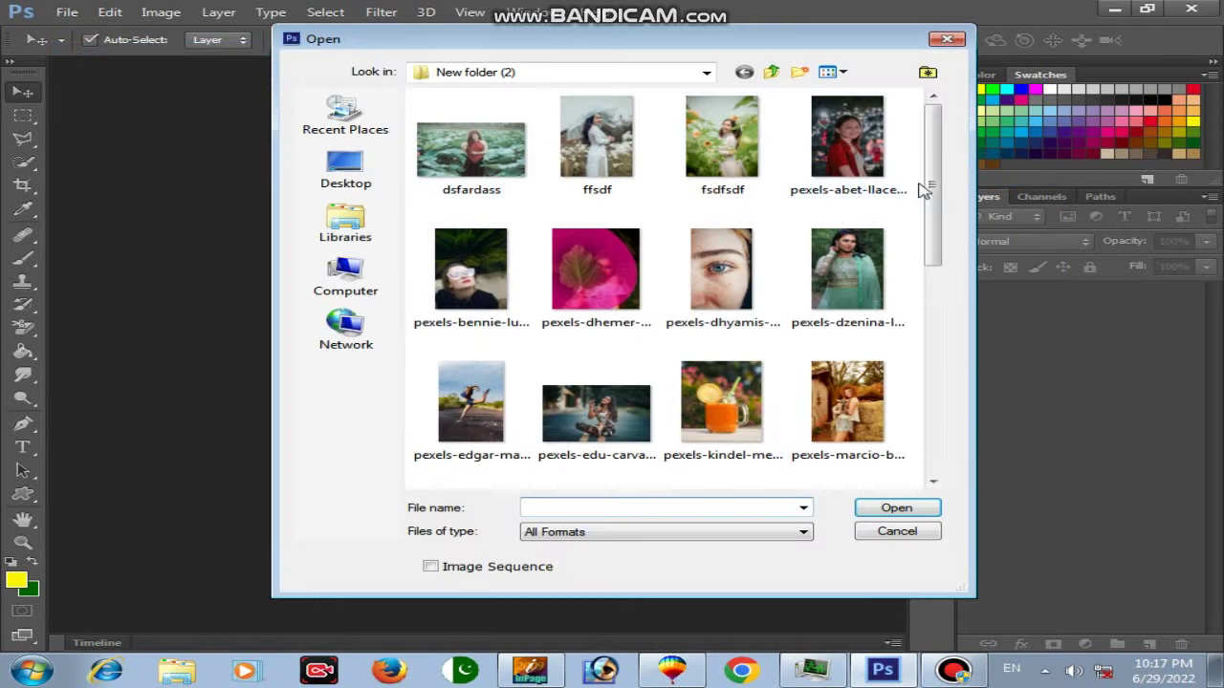
mouse_move(924, 189)
left_mouse_down()
mouse_move(934, 336)
mouse_move(937, 264)
mouse_move(918, 240)
left_mouse_up()
left_click(847, 297)
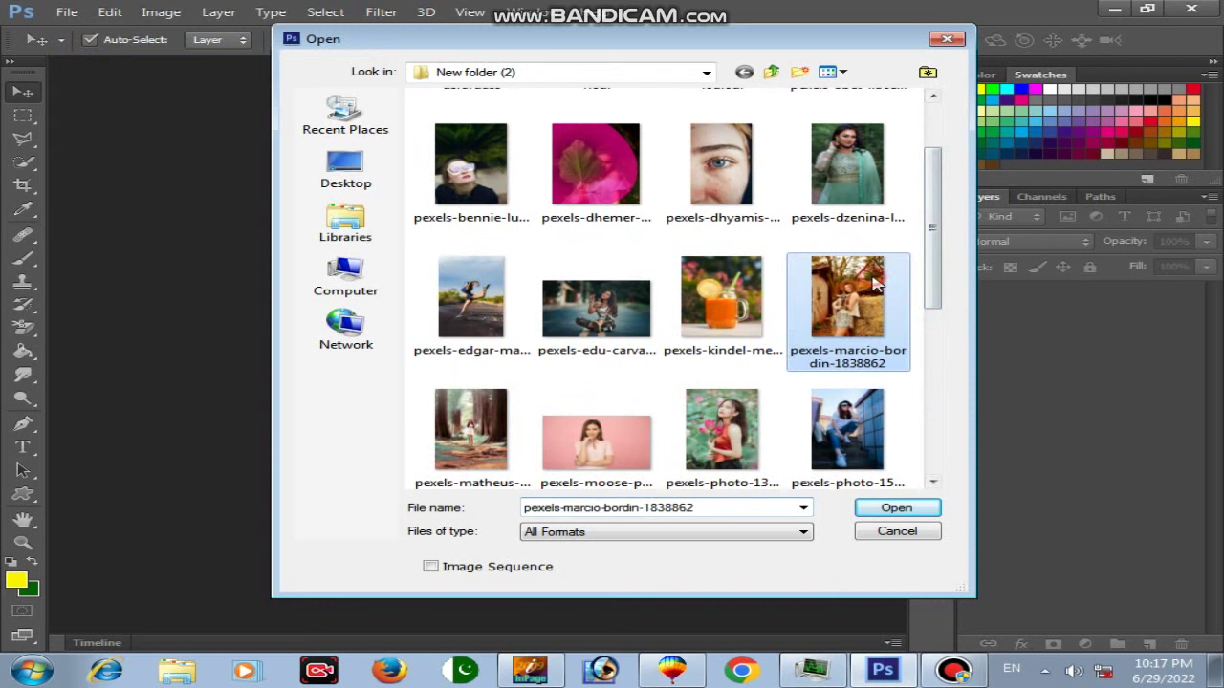
left_click(894, 508)
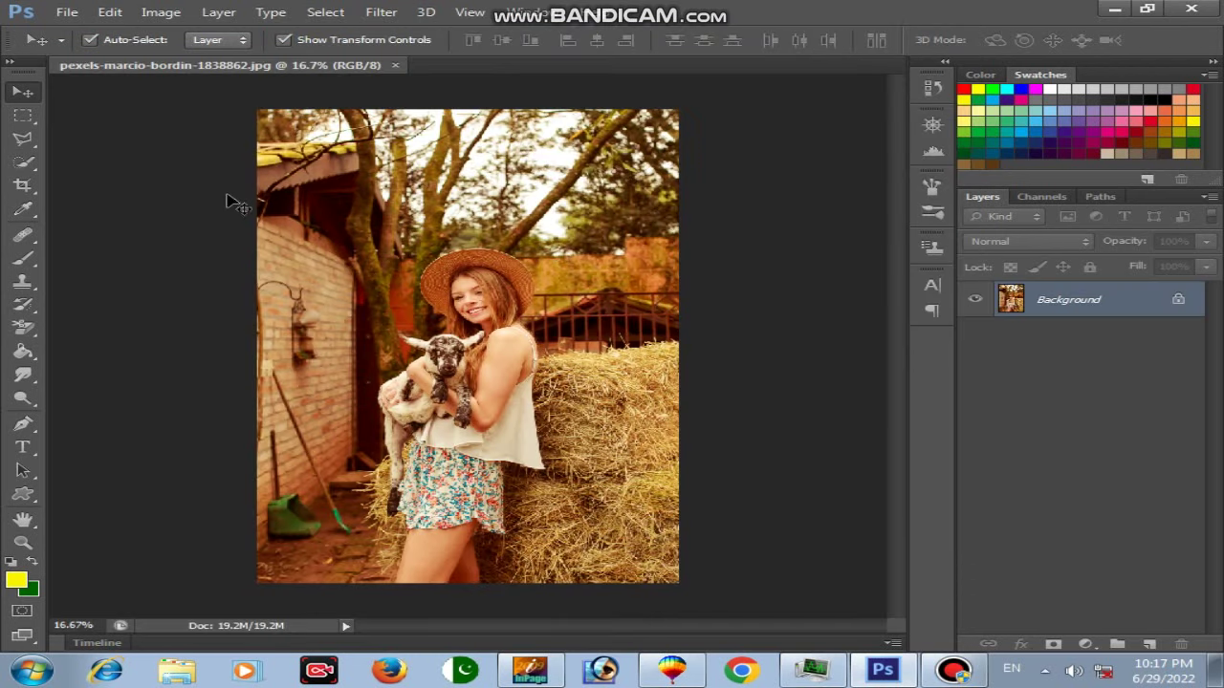
Duplicate the Background layer as Background copy and select the Polygonal Lasso tool.
right_click(1066, 300)
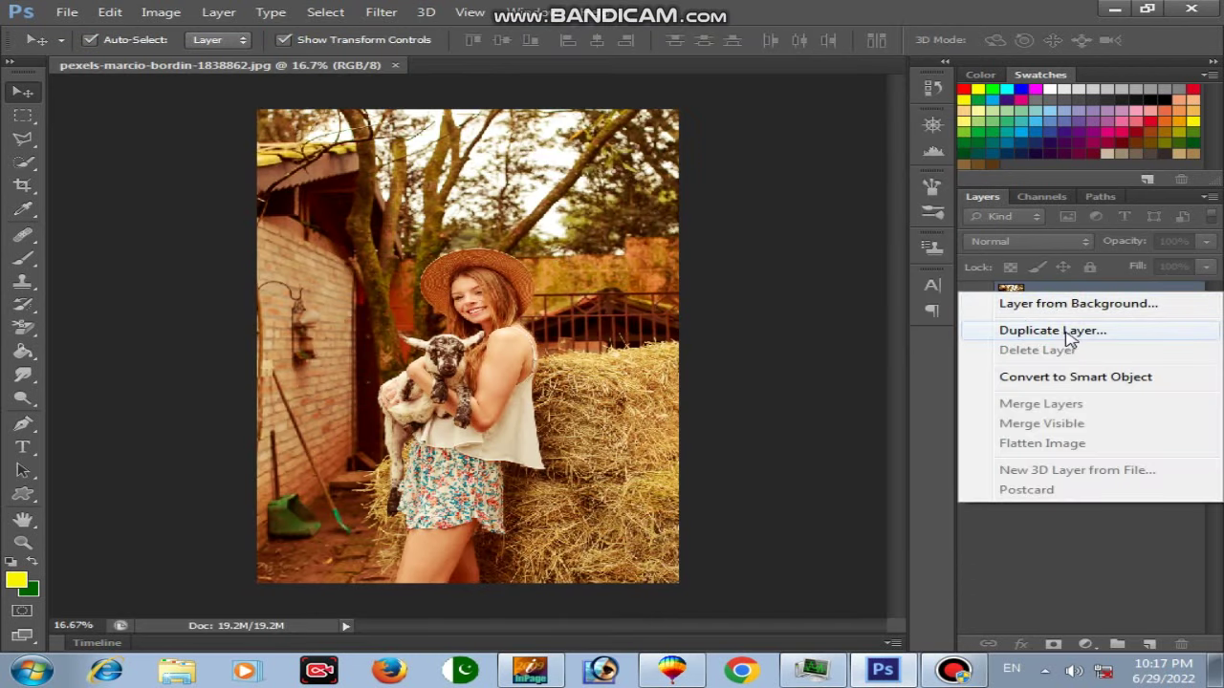
left_click(1069, 335)
left_click(832, 203)
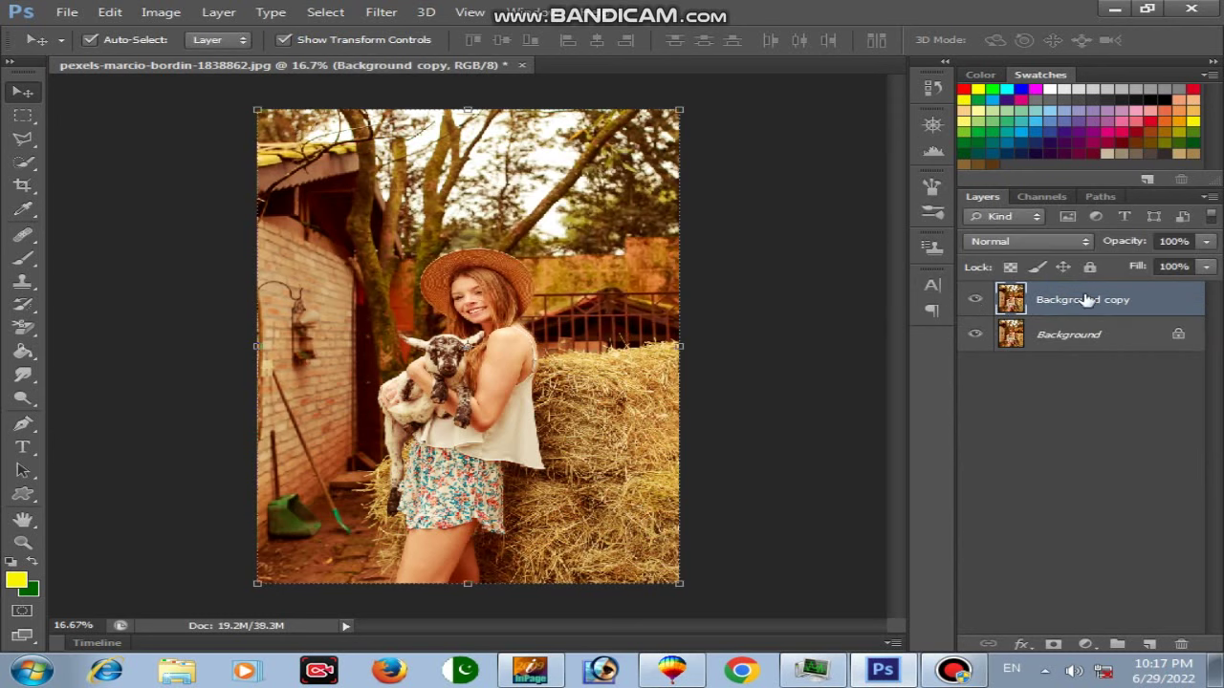
left_click(23, 139)
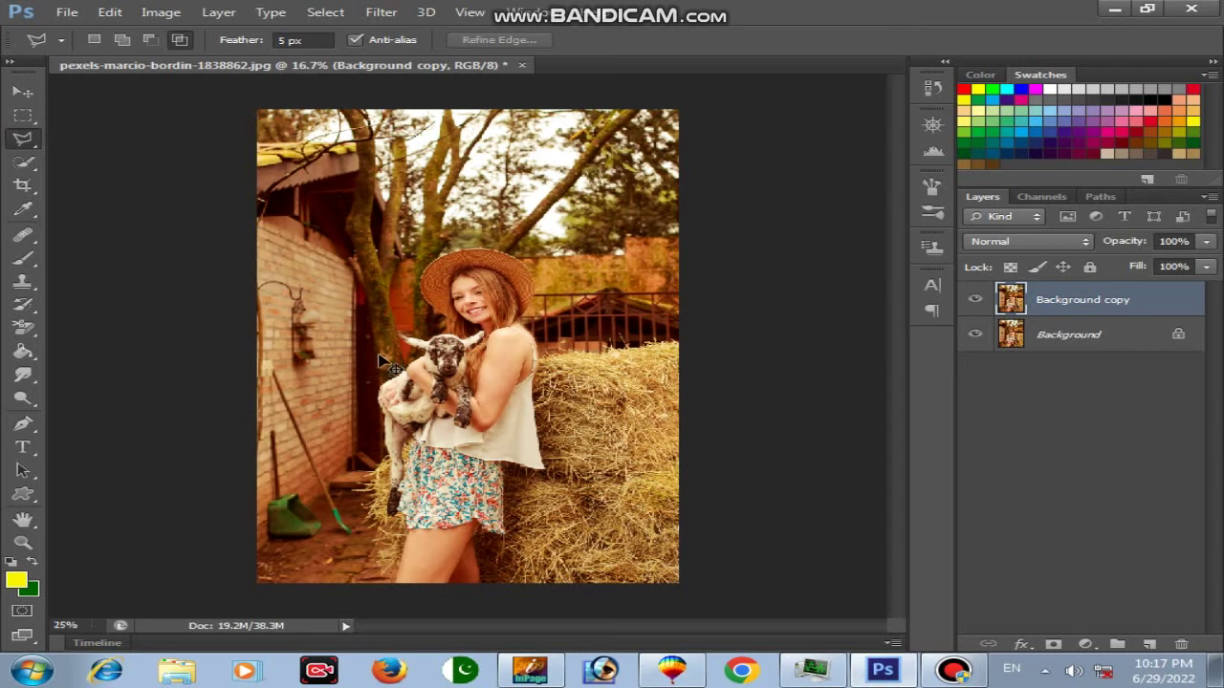
Zoom in and start the lasso outline along the woman's arm and dress ruffle.
scroll(383, 362, "up", 3)
scroll(390, 368, "up", 2)
scroll(440, 383, "down", 3)
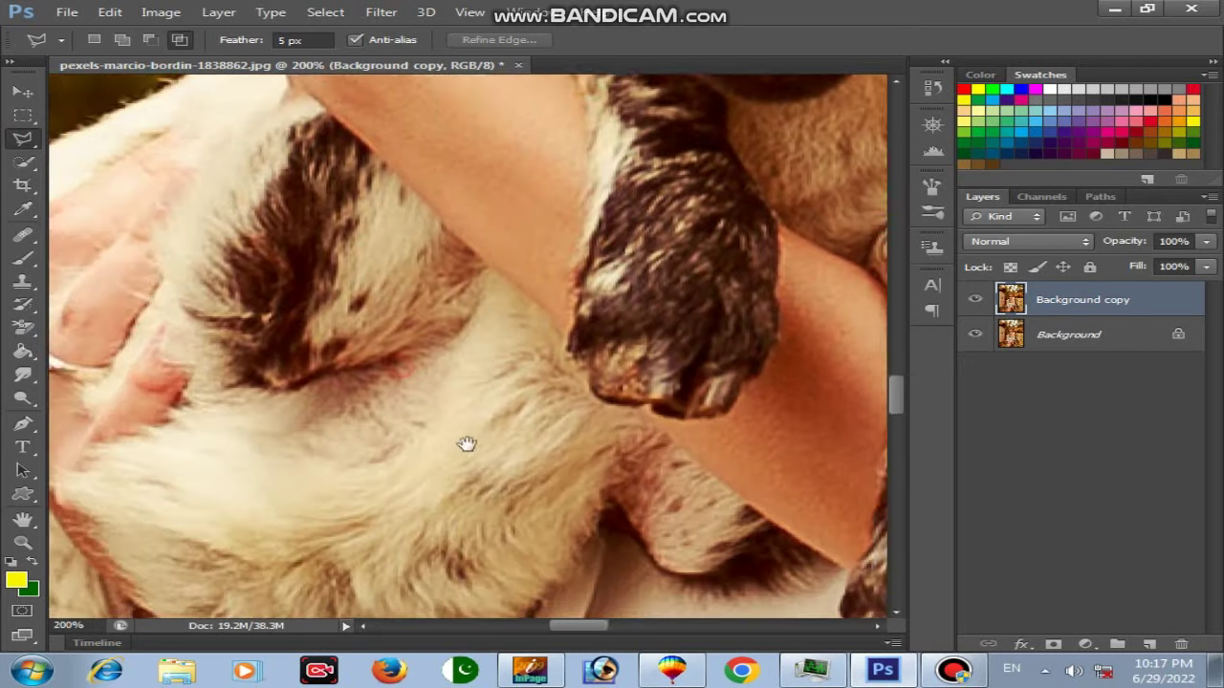
scroll(466, 444, "down", 5)
scroll(459, 421, "down", 5)
scroll(450, 392, "down", 5)
scroll(424, 361, "down", 5)
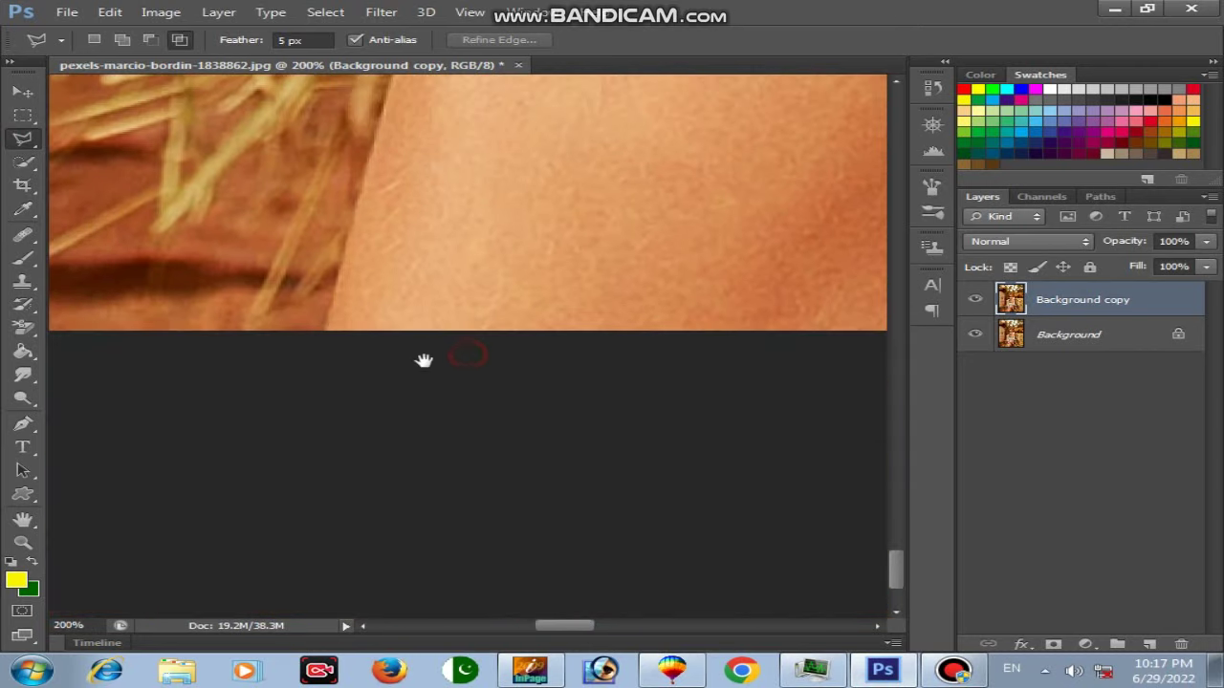
left_click(328, 338)
mouse_move(396, 104)
left_mouse_down()
mouse_move(347, 430)
mouse_move(391, 274)
left_mouse_up()
left_click(409, 215)
mouse_move(450, 115)
left_mouse_down()
mouse_move(524, 398)
mouse_move(532, 486)
left_mouse_up()
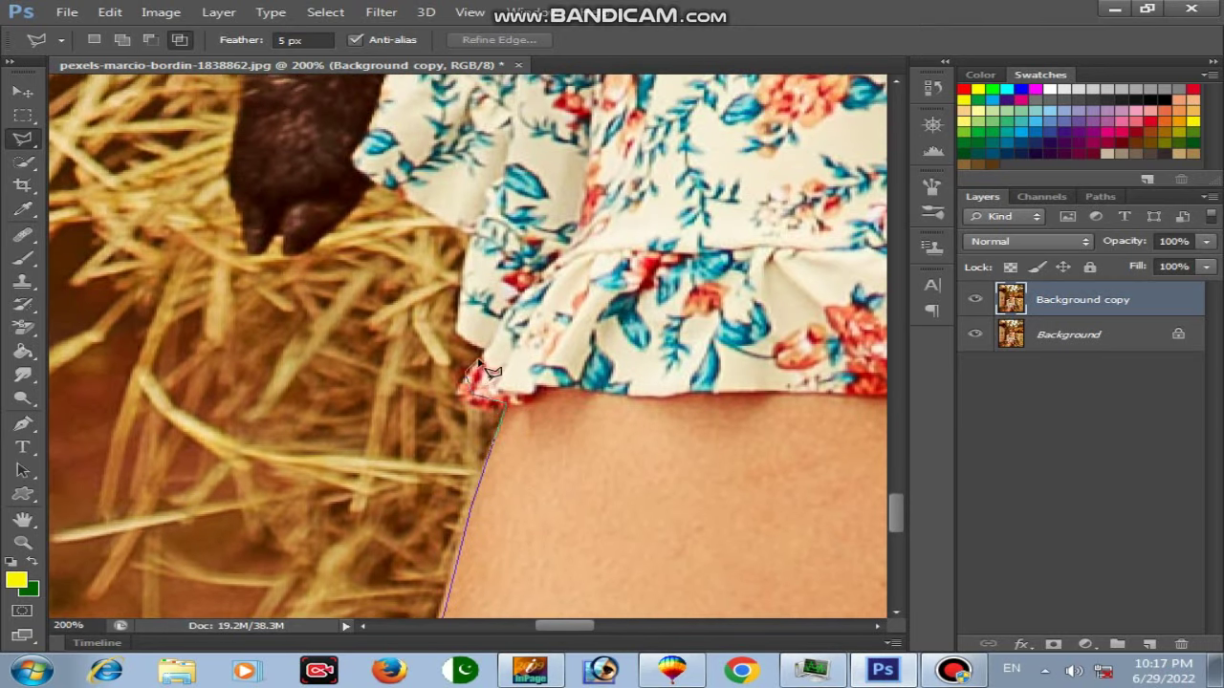
left_click(463, 260)
left_click(439, 217)
left_click(373, 182)
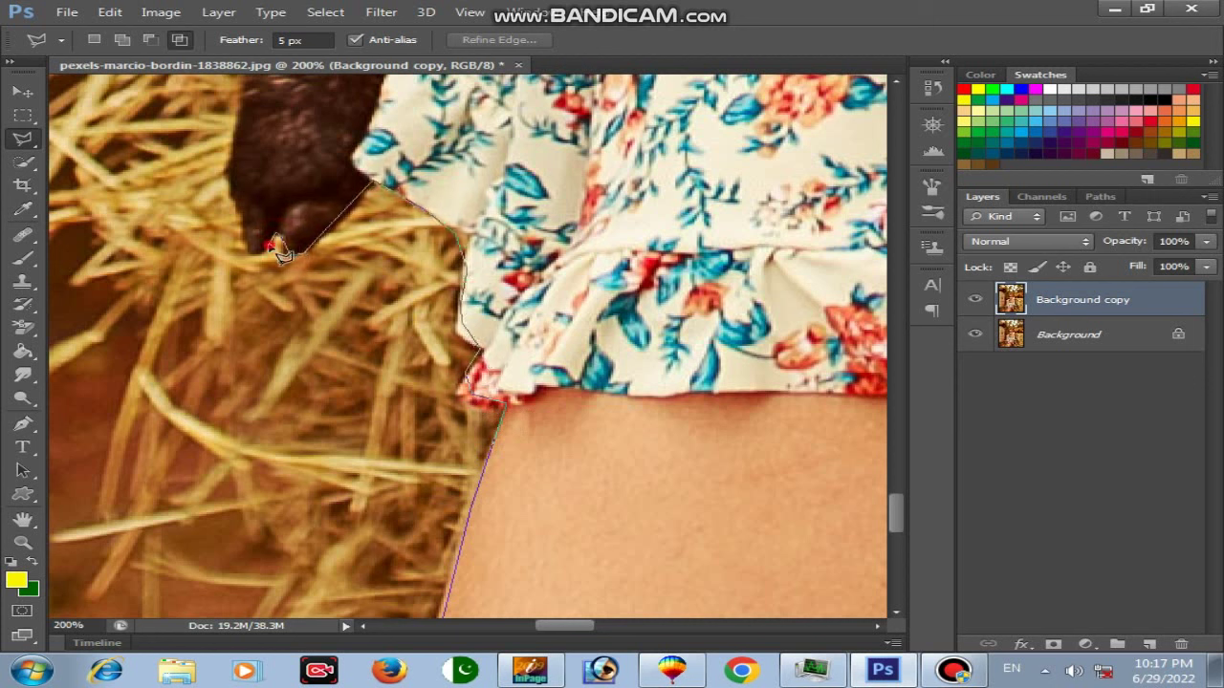
Extend the outline up the lamb's leg and along its fur edge.
mouse_move(240, 163)
left_mouse_down()
mouse_move(287, 361)
mouse_move(287, 481)
left_mouse_up()
mouse_move(337, 163)
left_mouse_down()
mouse_move(370, 336)
mouse_move(409, 347)
left_mouse_up()
left_click(388, 258)
left_click(369, 207)
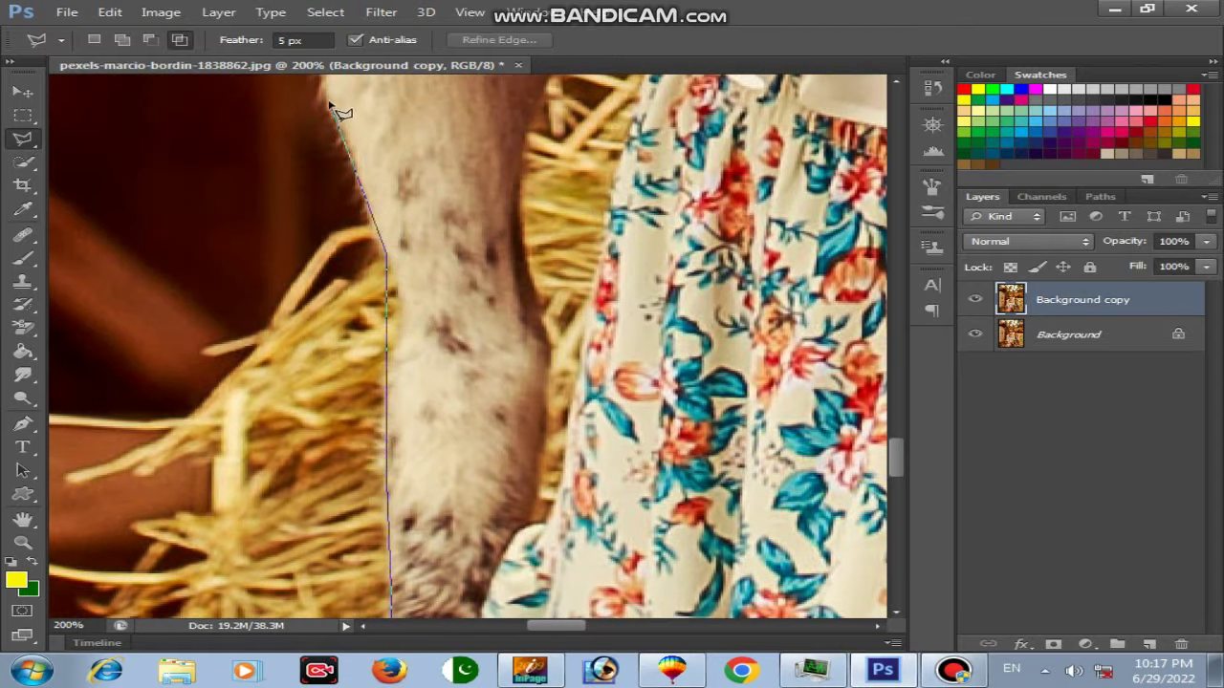
left_click(330, 105)
left_click_drag(329, 105, 383, 287)
left_click(384, 238)
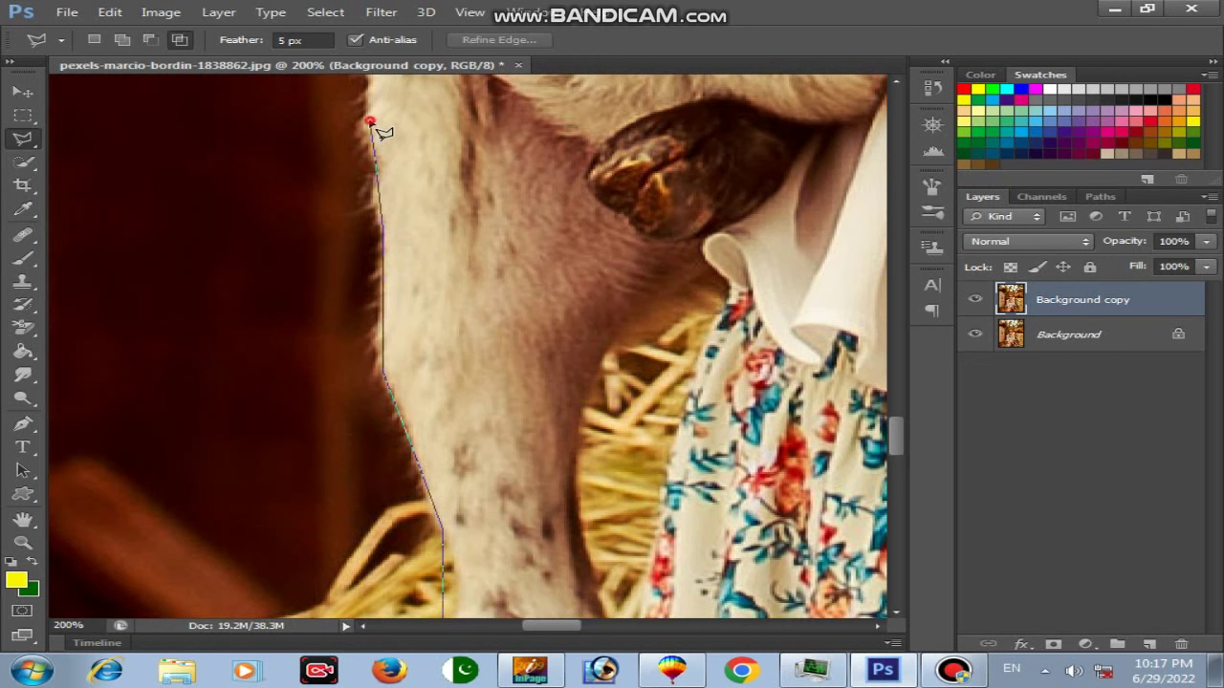
left_click_drag(383, 132, 380, 317)
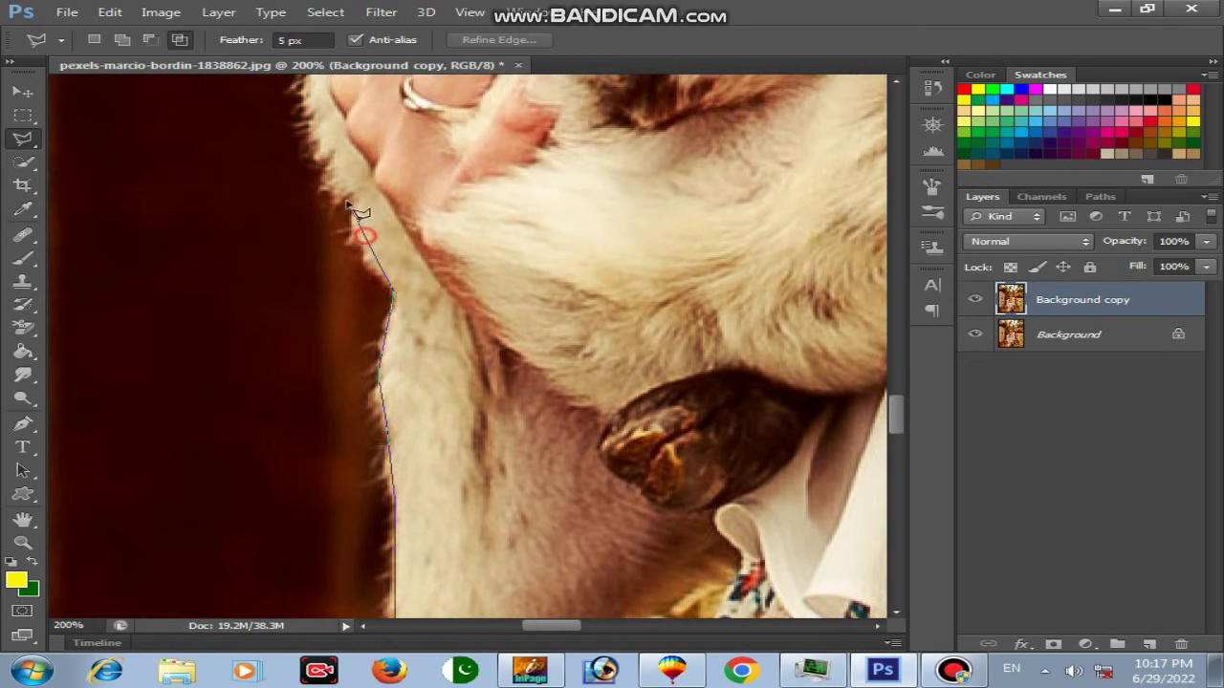
left_click(320, 153)
left_click_drag(316, 134, 363, 339)
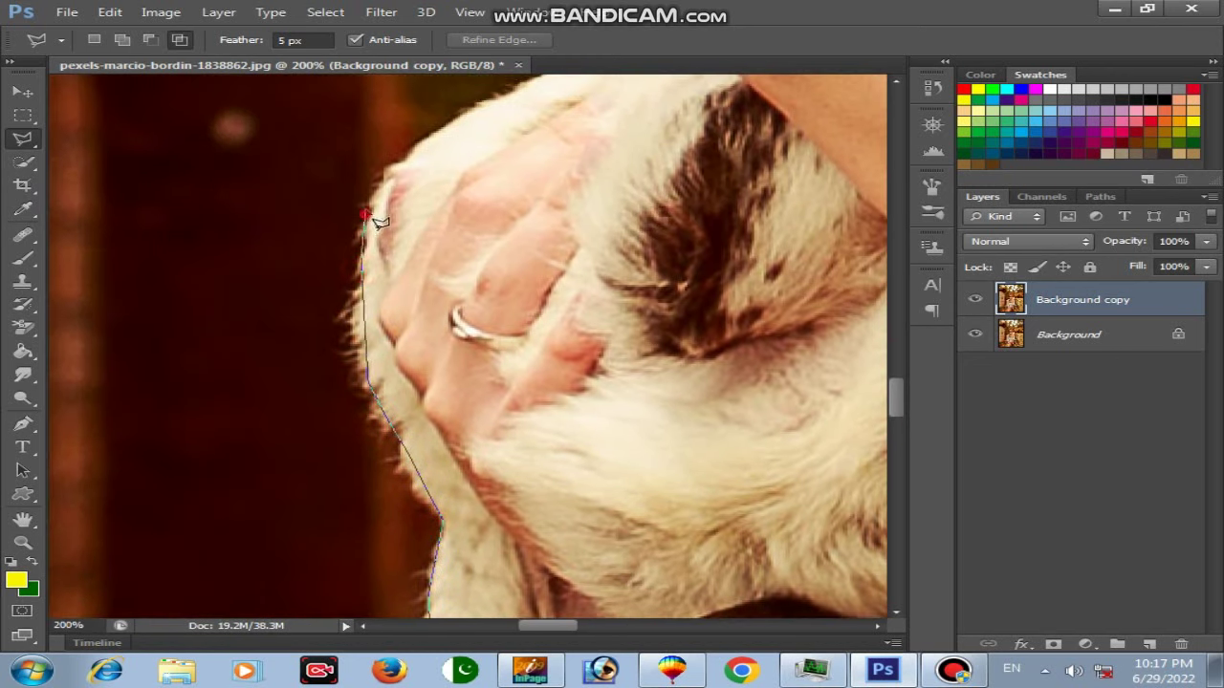
Continue the outline along the fur by the hand, up the arm and lamb's neck.
left_click_drag(465, 122, 388, 309)
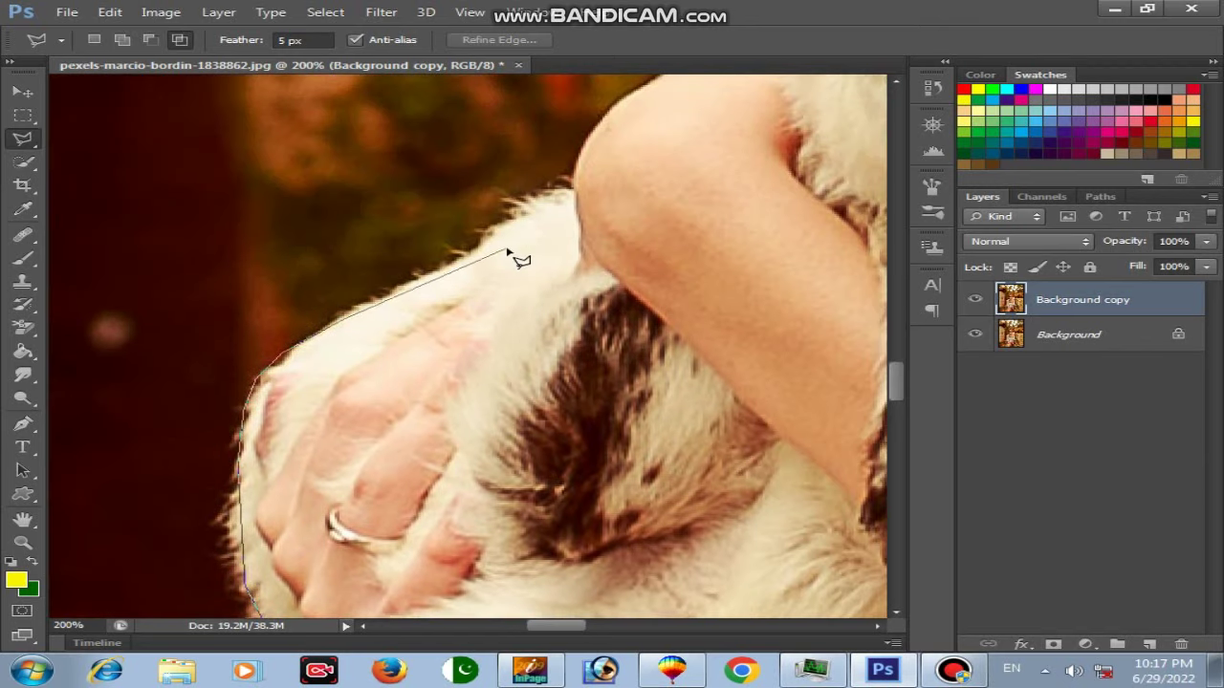
left_click(482, 242)
left_click(516, 205)
left_click(547, 188)
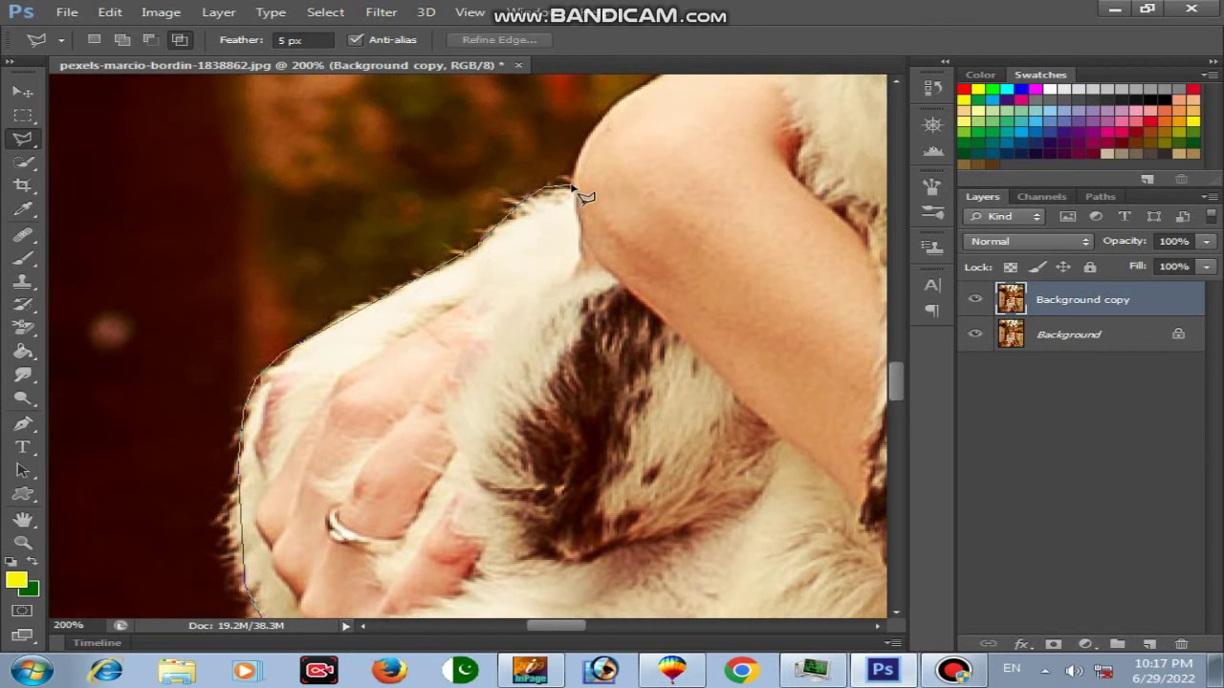
left_click(591, 141)
left_click_drag(591, 142, 377, 425)
left_click(487, 339)
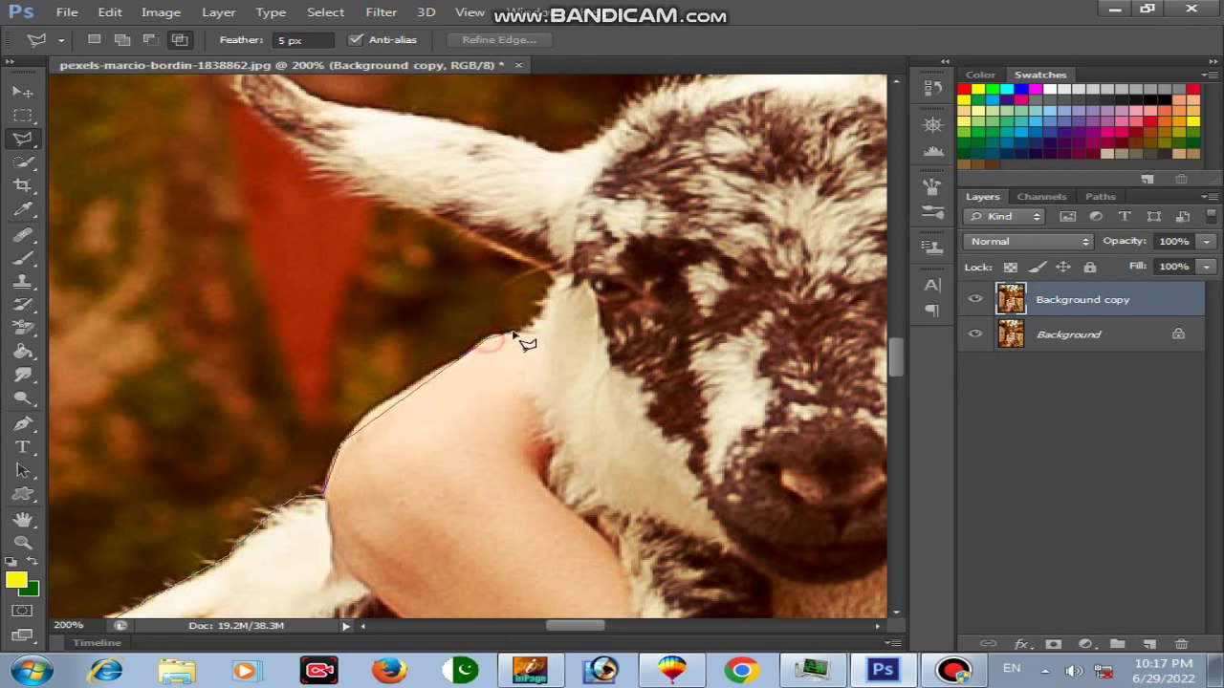
left_click(546, 320)
left_click(555, 283)
left_click(539, 264)
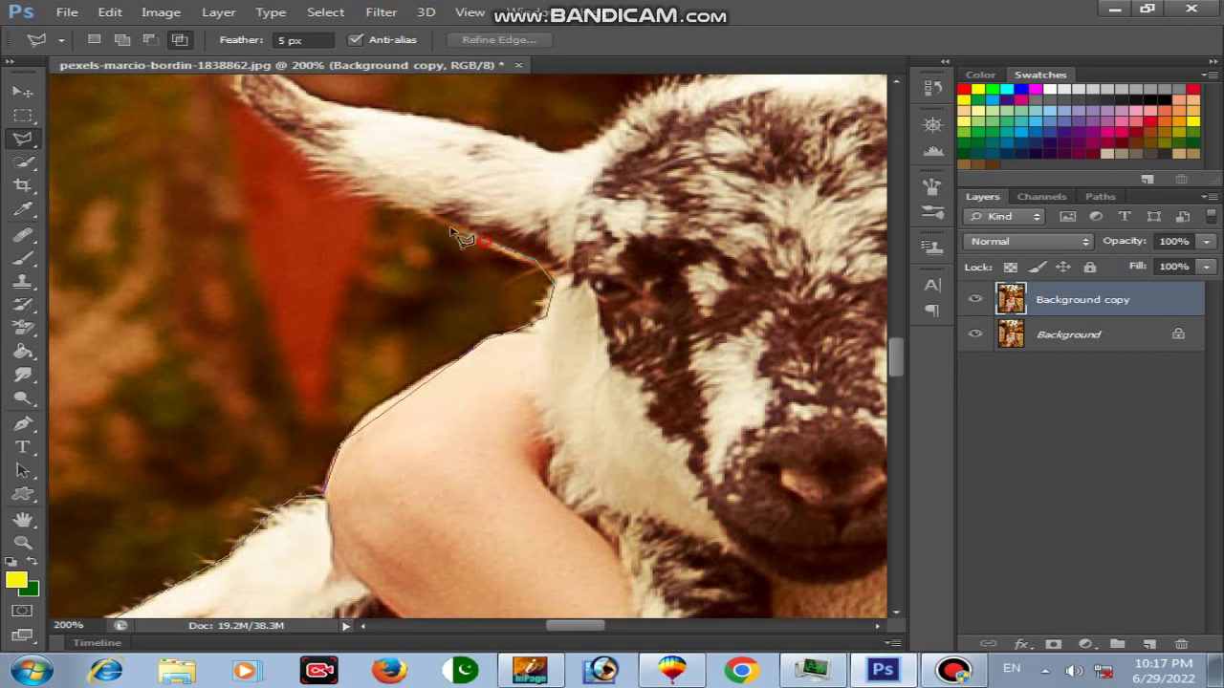
left_click(363, 191)
Trace along the top of the lamb's ear and head to the hat brim.
left_click_drag(251, 107, 369, 311)
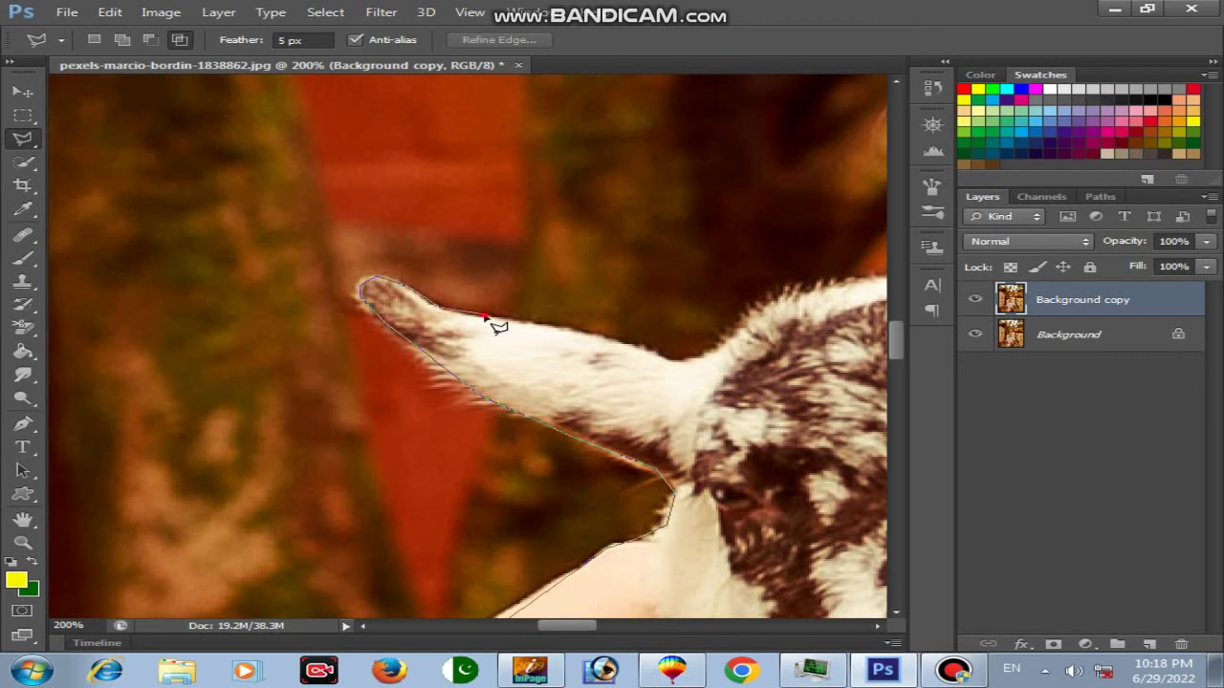
left_click(560, 328)
left_click(689, 360)
left_click(750, 319)
left_click_drag(784, 313, 396, 328)
left_click(411, 306)
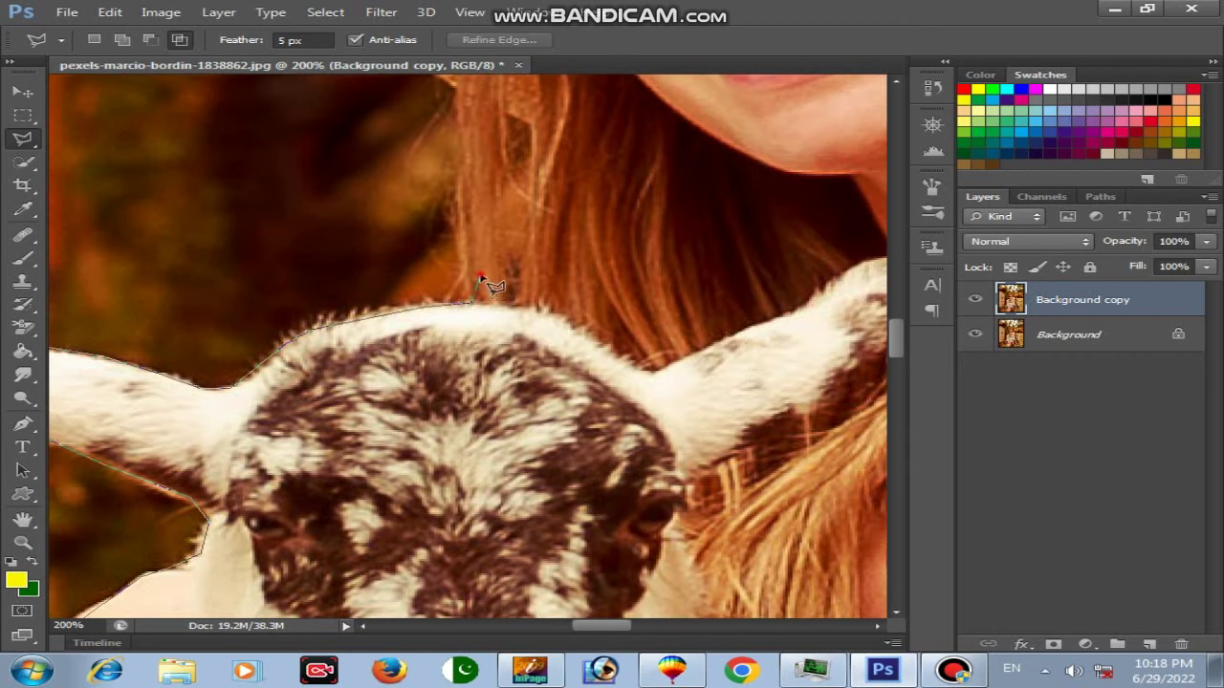
left_click_drag(458, 112, 466, 364)
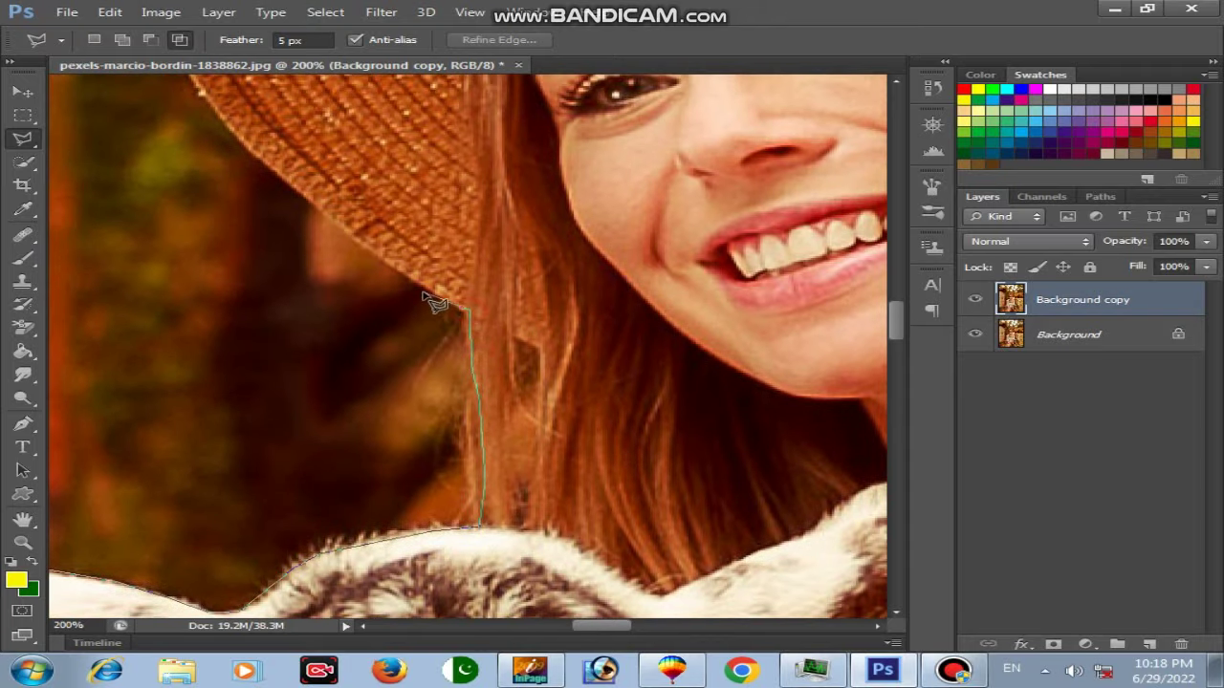
left_click(392, 271)
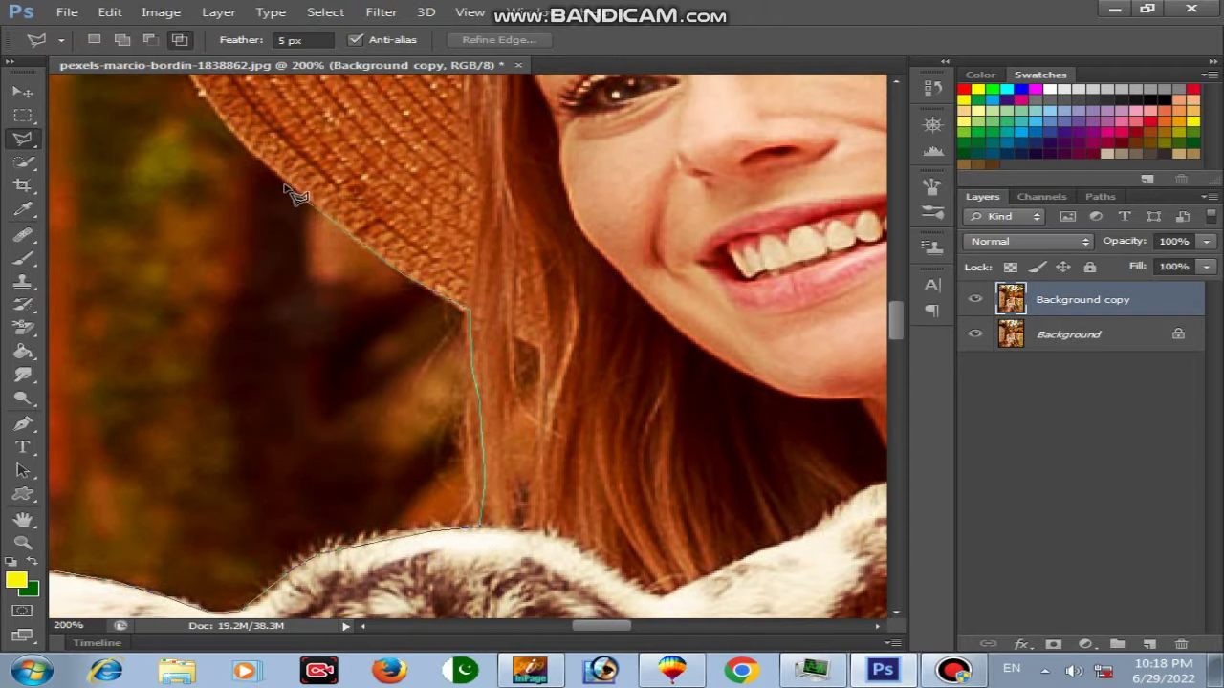
left_click(215, 107)
Trace the outline up the hat's left edge and across its top.
scroll(373, 206, "down", 1)
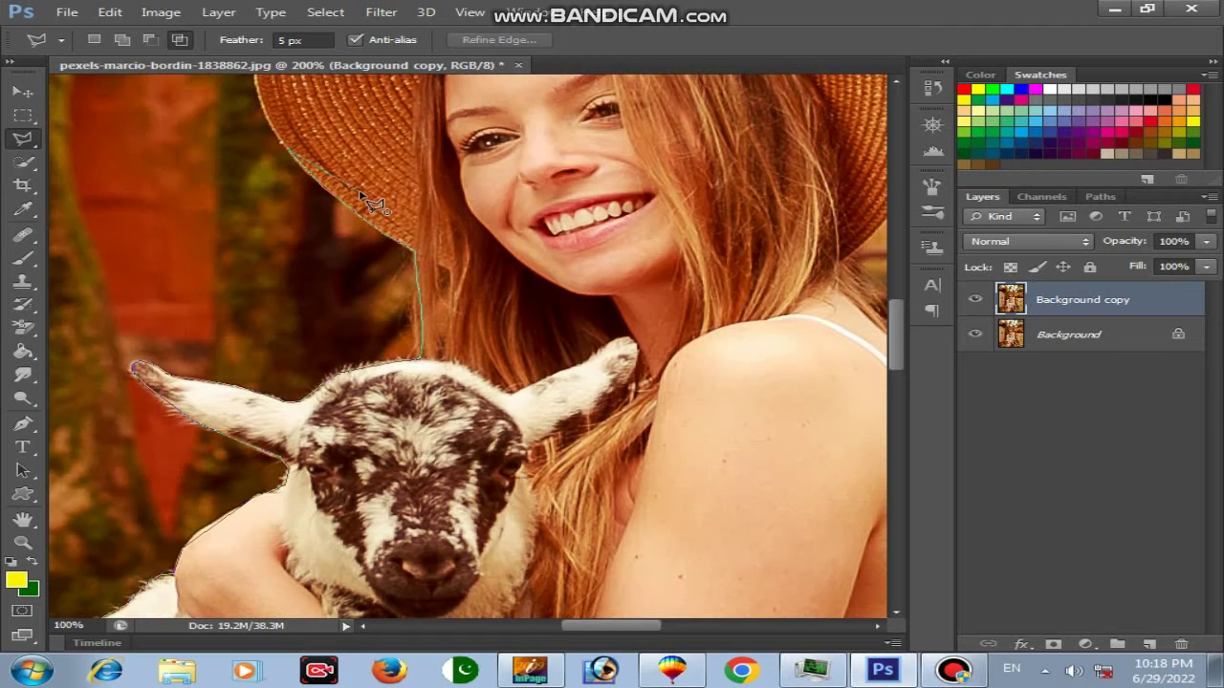
mouse_move(373, 206)
left_mouse_down()
mouse_move(396, 446)
mouse_move(320, 490)
left_mouse_up()
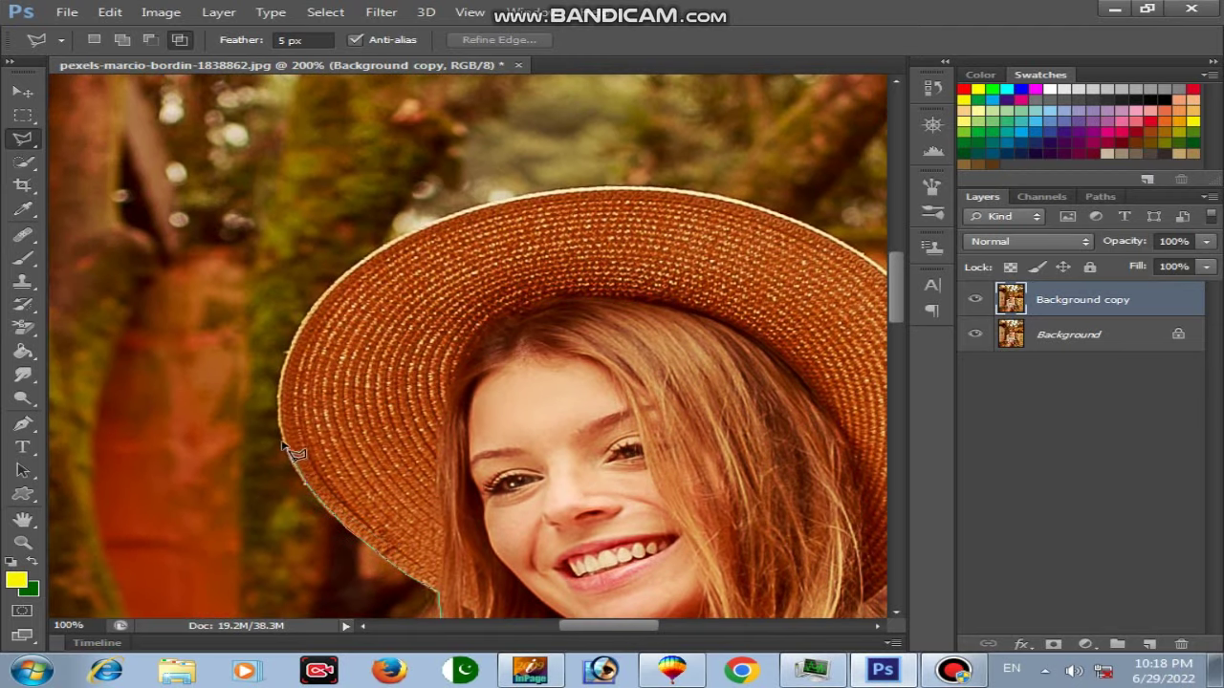
left_click(286, 347)
left_click(320, 298)
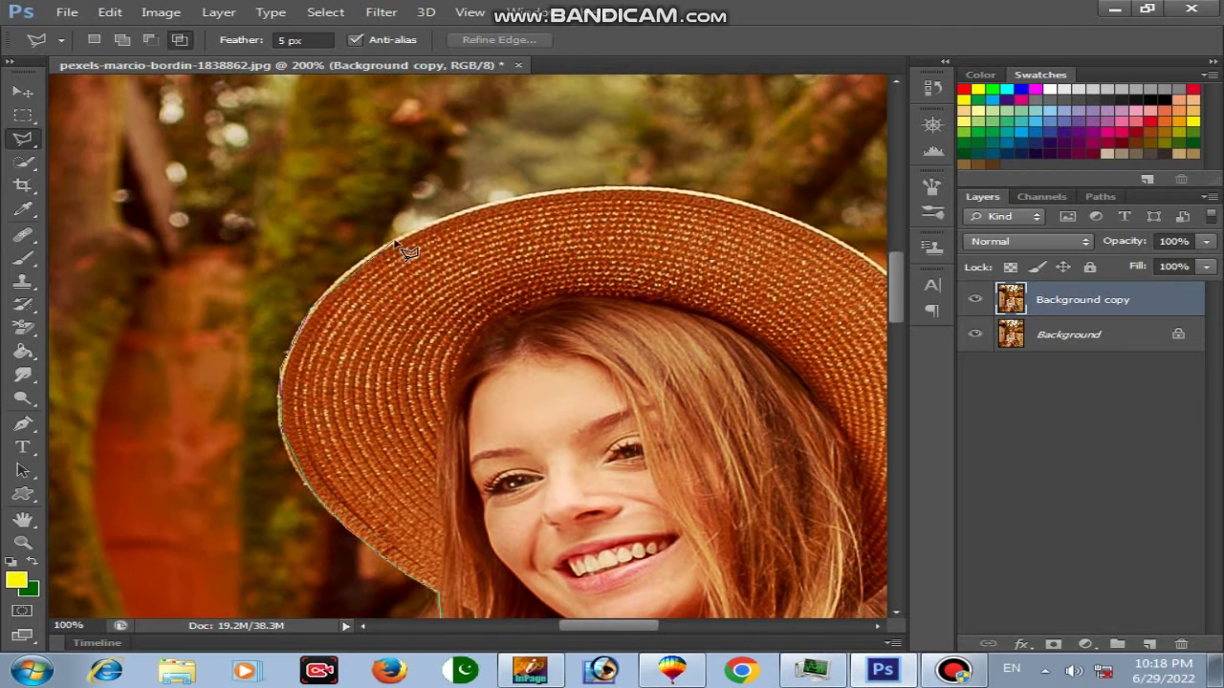
left_click(506, 203)
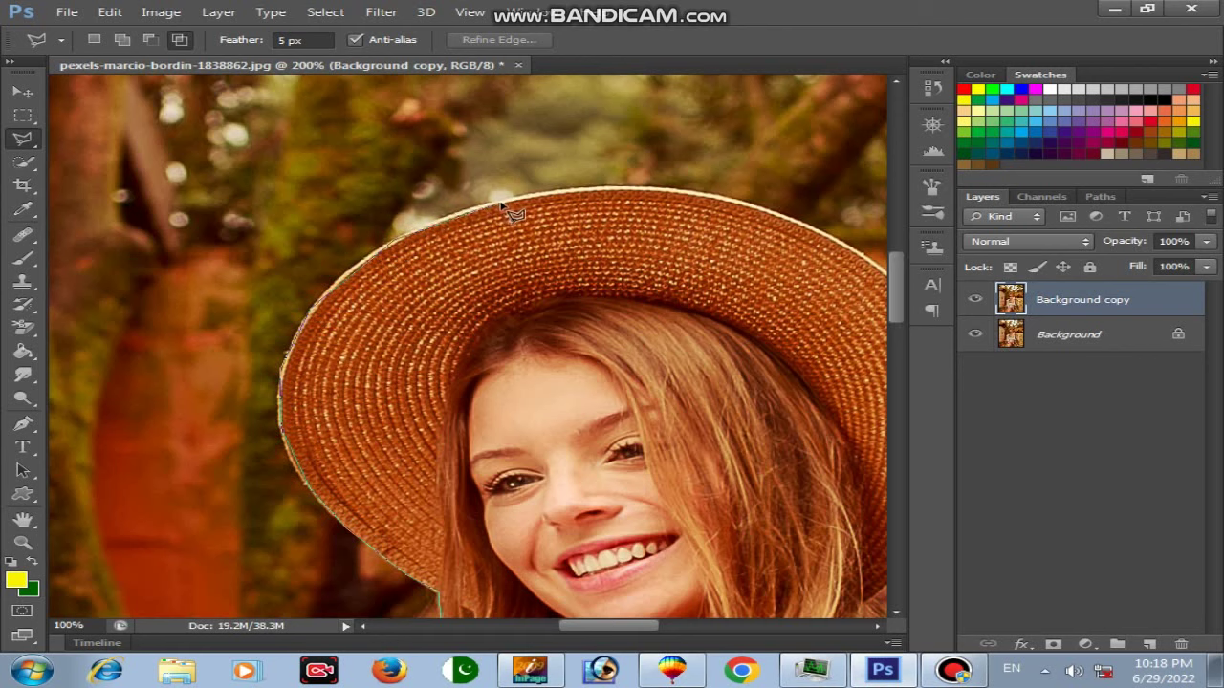
left_click(618, 188)
left_click_drag(744, 209, 520, 210)
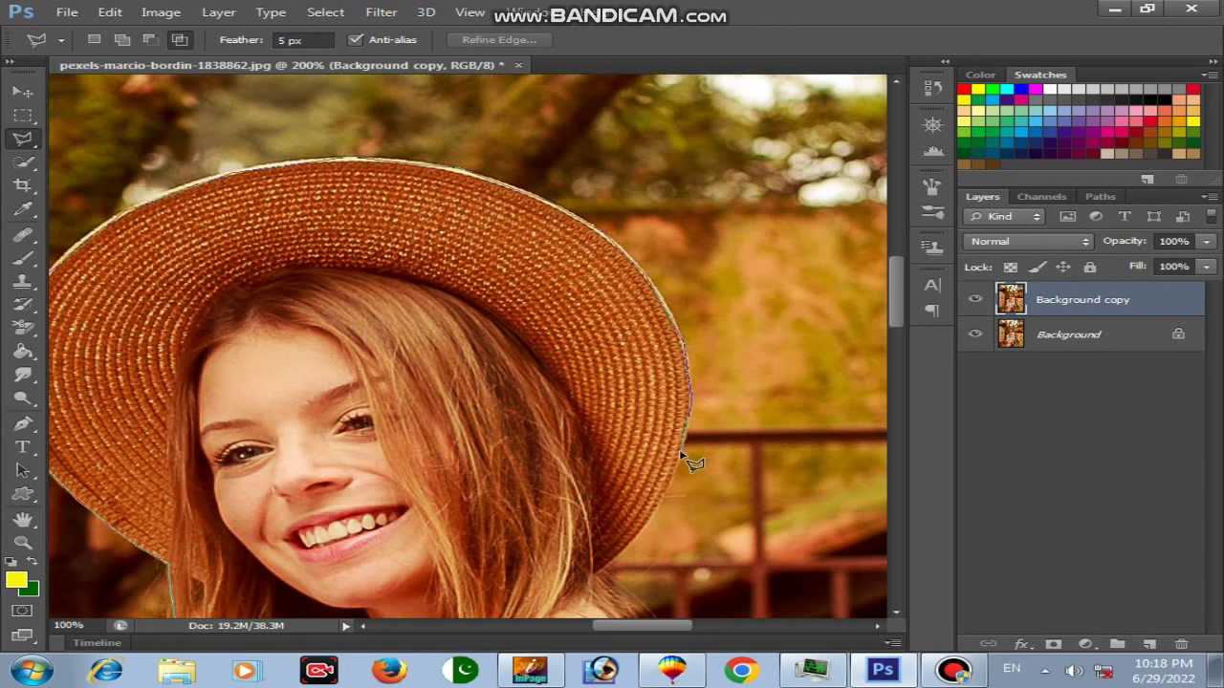
Continue the outline down the side of the dress and along its hem.
left_click_drag(658, 538, 669, 394)
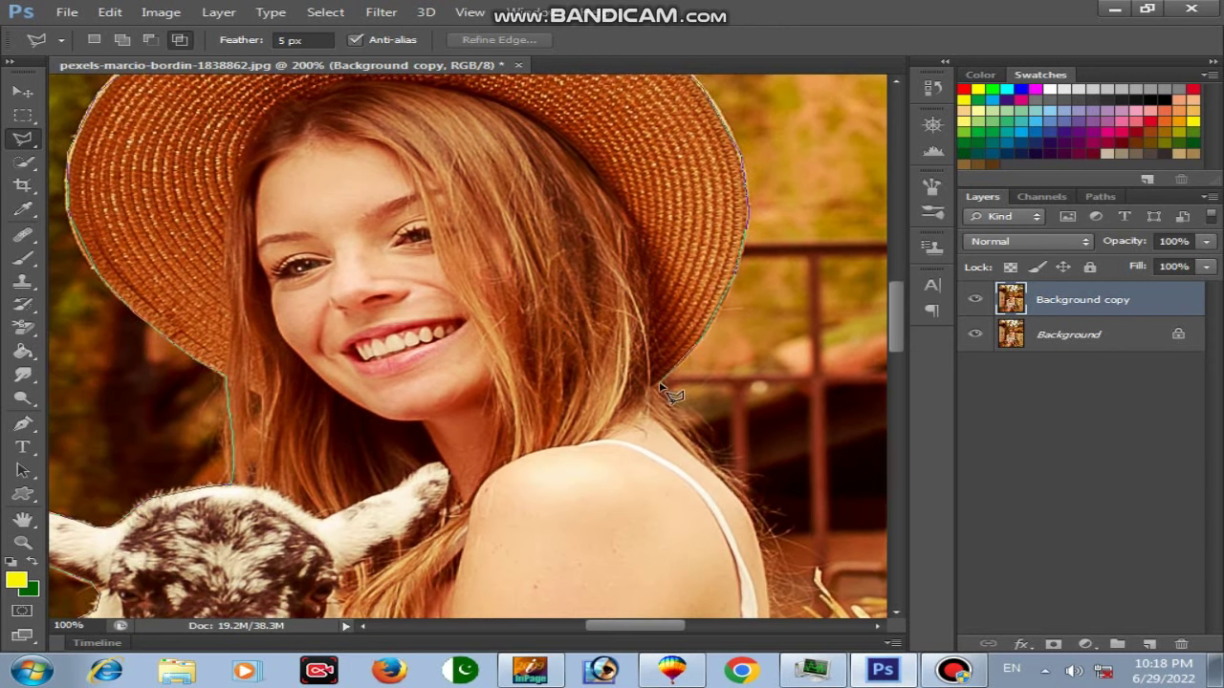
left_click_drag(725, 473, 698, 320)
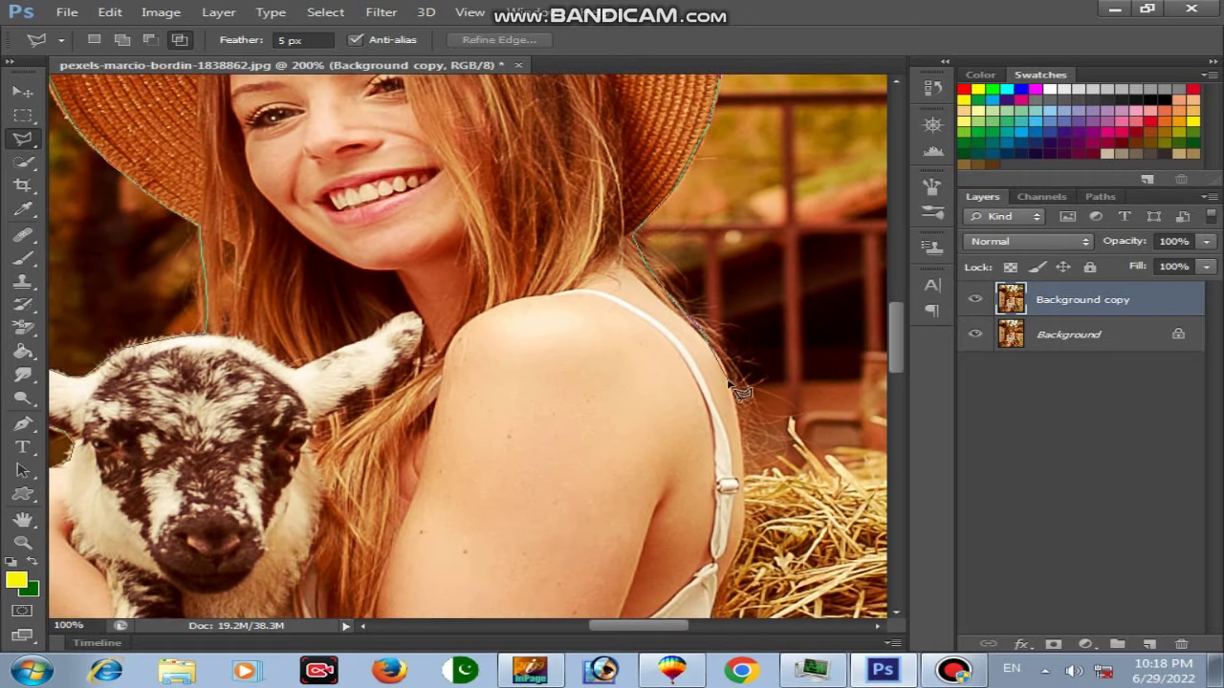
left_click_drag(753, 469, 732, 253)
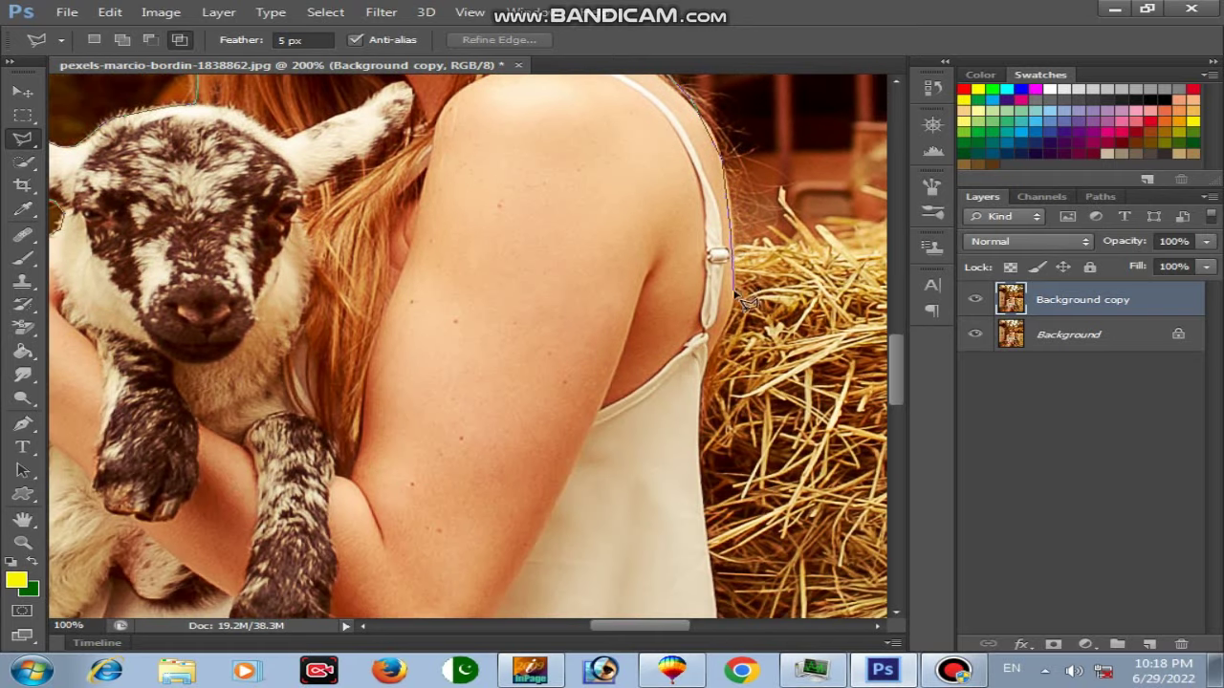
left_click(703, 356)
scroll(697, 369, "down", 5)
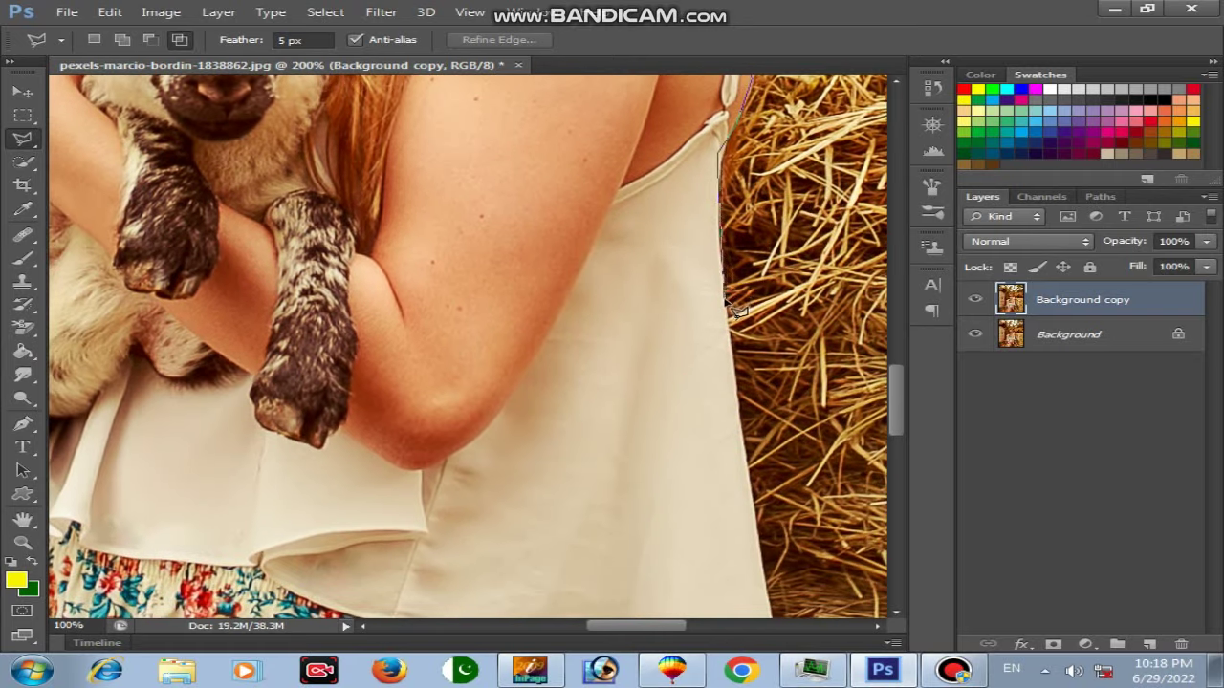
left_click(743, 486)
left_click_drag(743, 486, 752, 169)
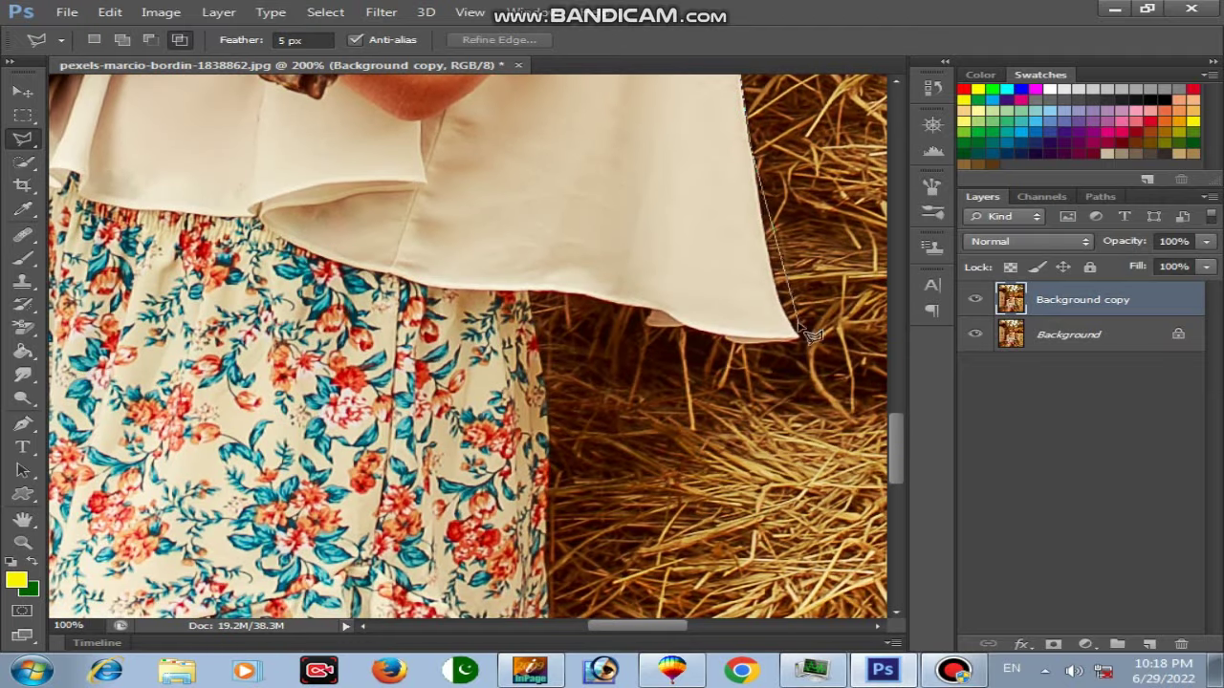
left_click(798, 337)
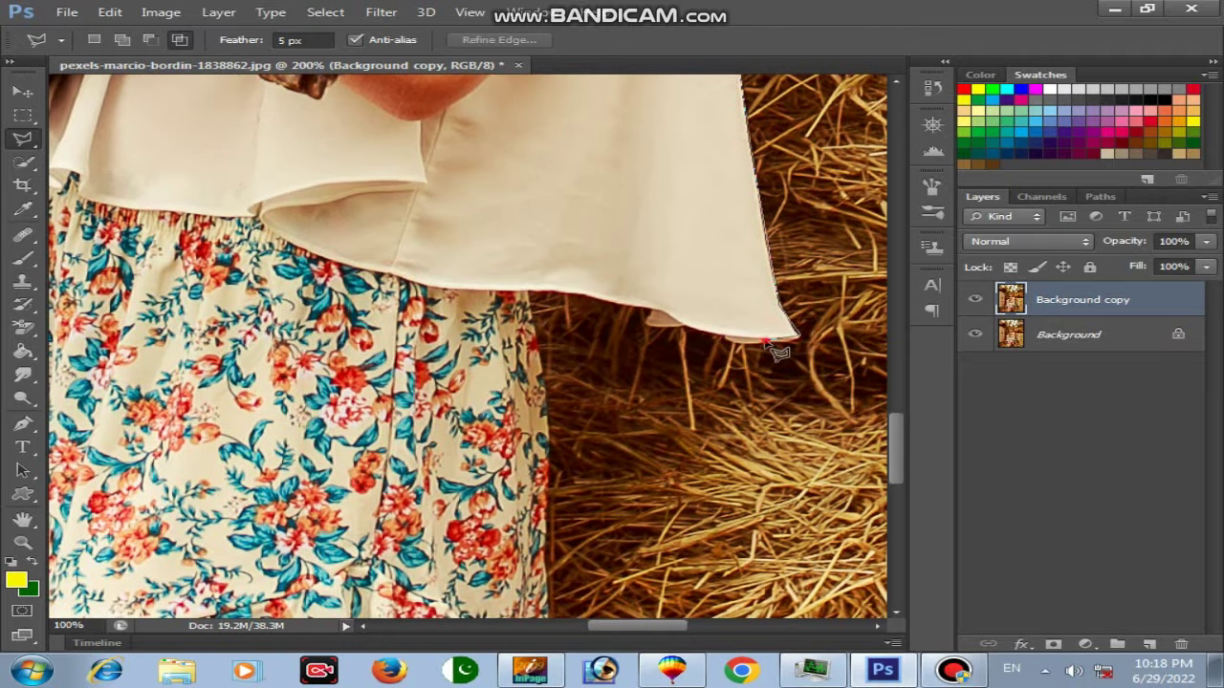
left_click(729, 338)
left_click(656, 321)
left_click(574, 301)
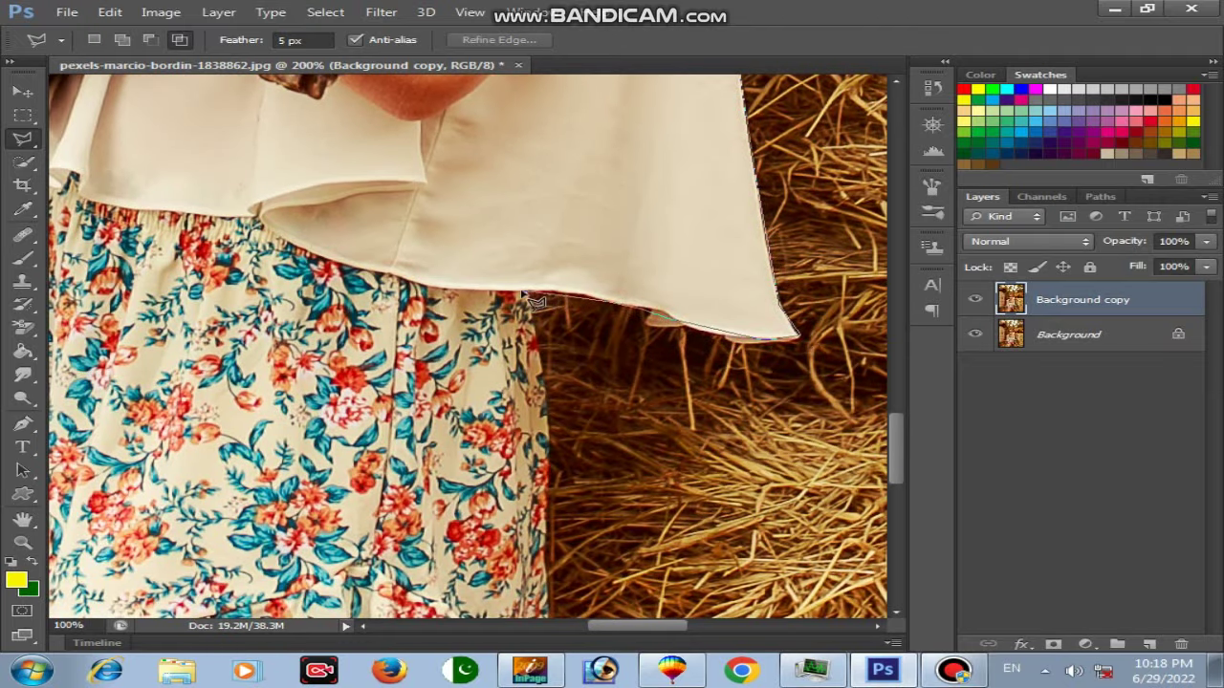
Trace down the leg to the image's bottom edge and close the selection.
scroll(552, 404, "down", 5)
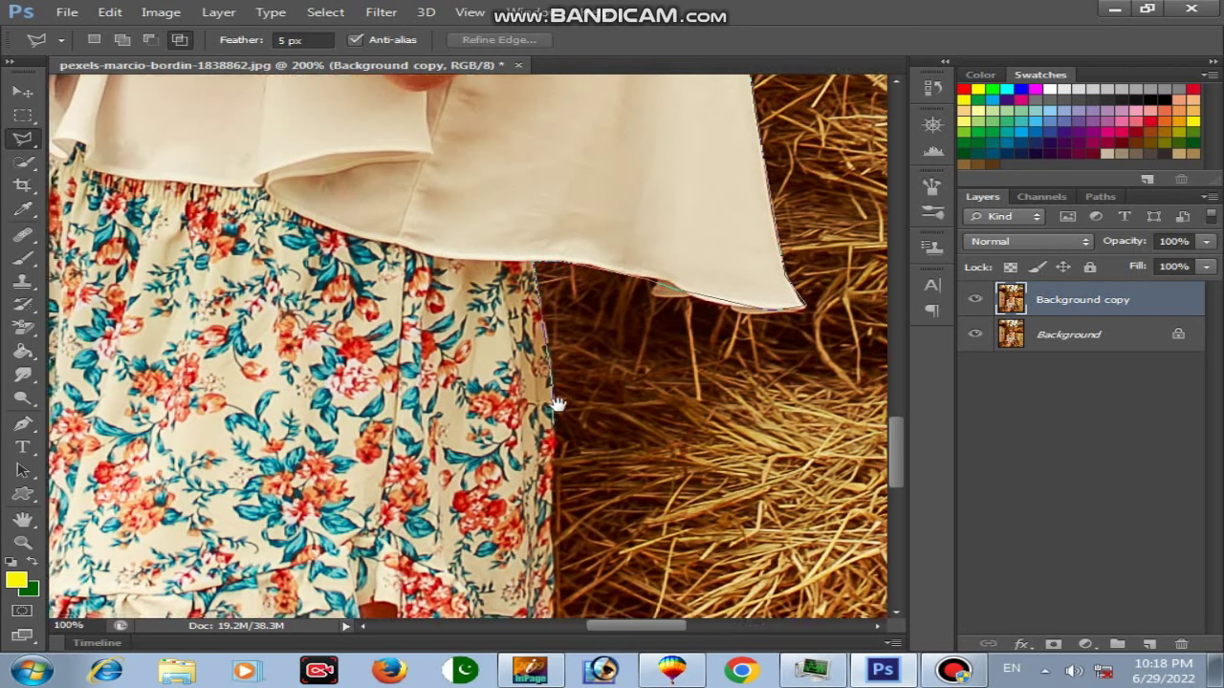
left_click(572, 449)
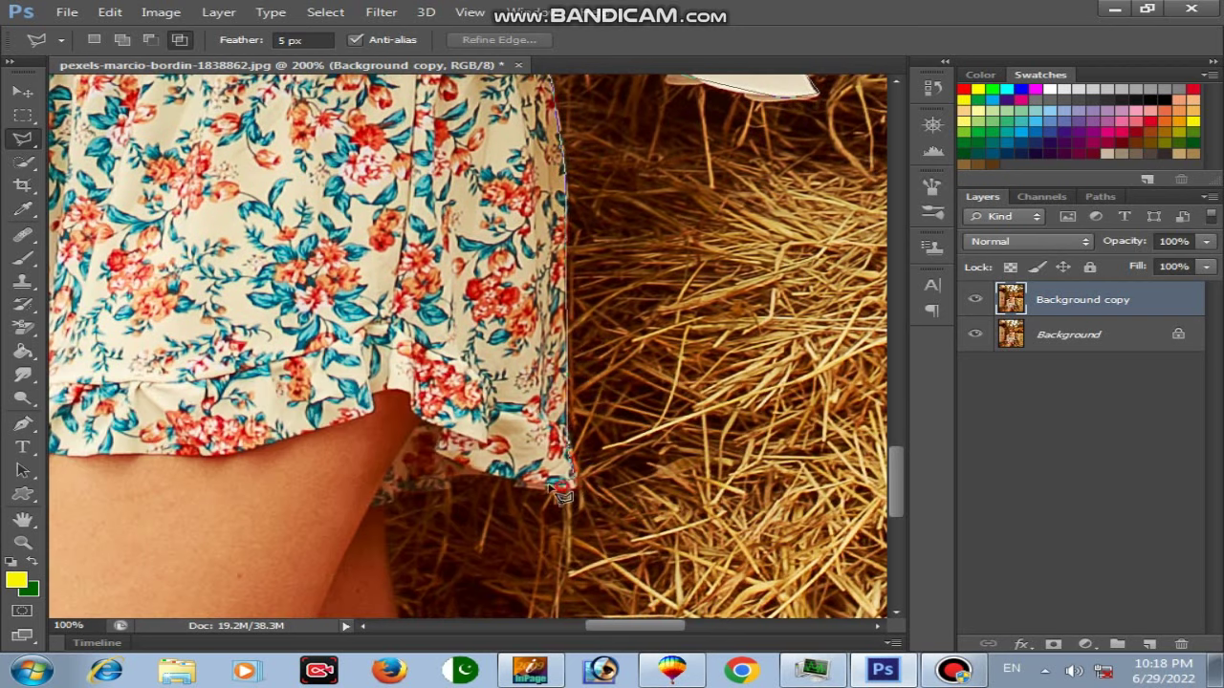
left_click(377, 506)
scroll(382, 497, "down", 4)
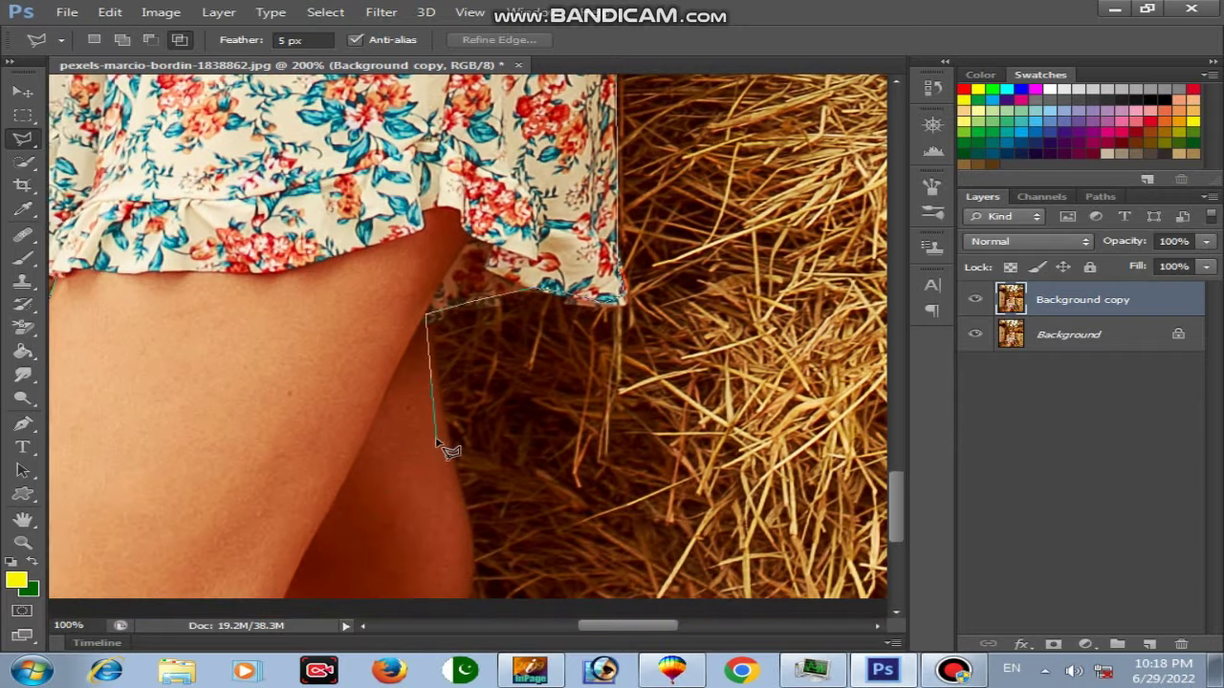
left_click(437, 454)
left_click_drag(466, 567, 483, 382)
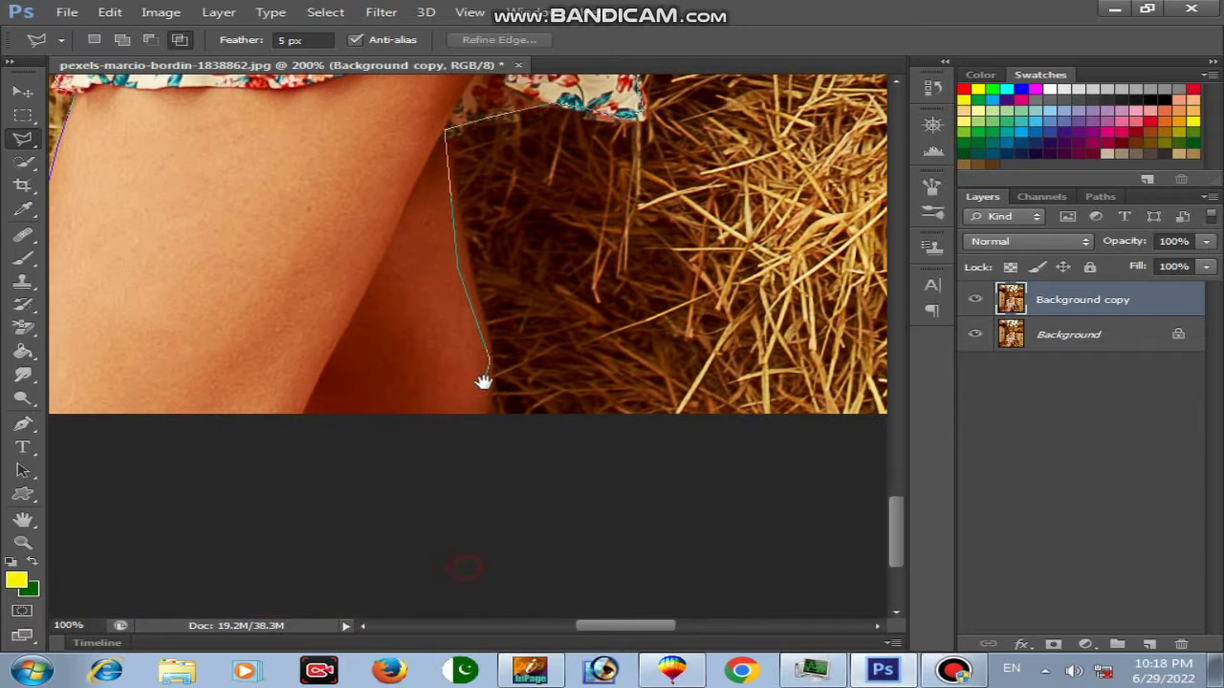
left_click(488, 430)
left_click(562, 458, "ctrl+alt")
left_click(563, 458, "ctrl+alt")
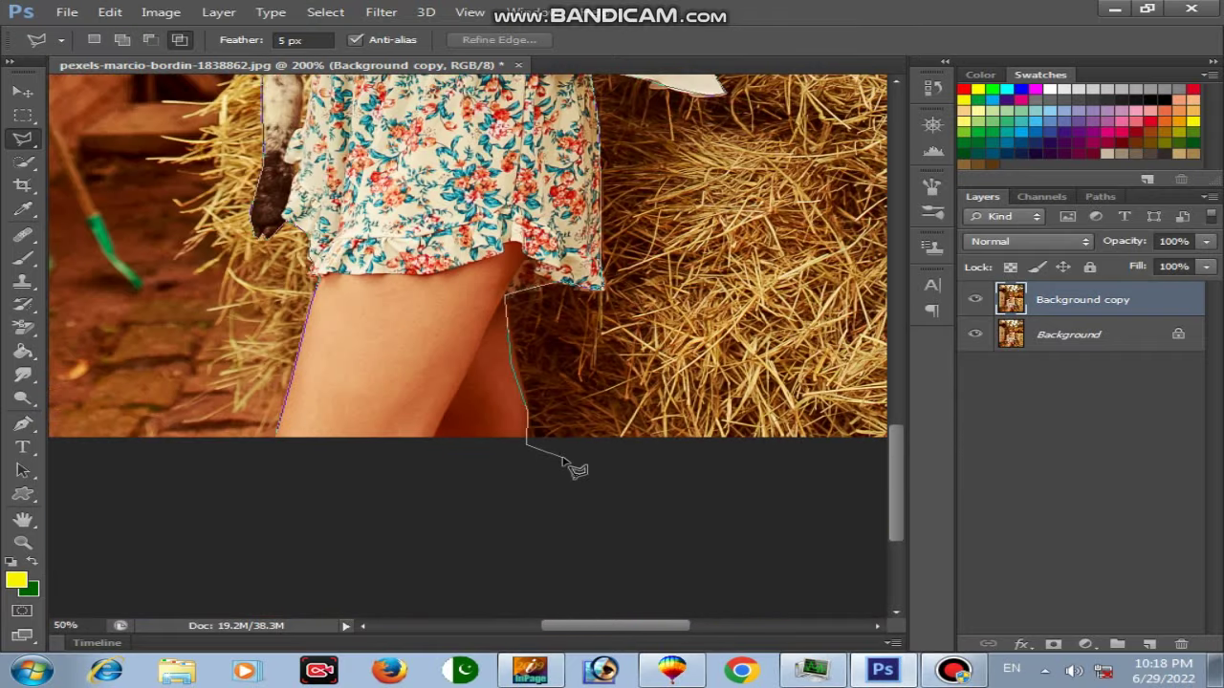
left_click(275, 442)
left_click(277, 442)
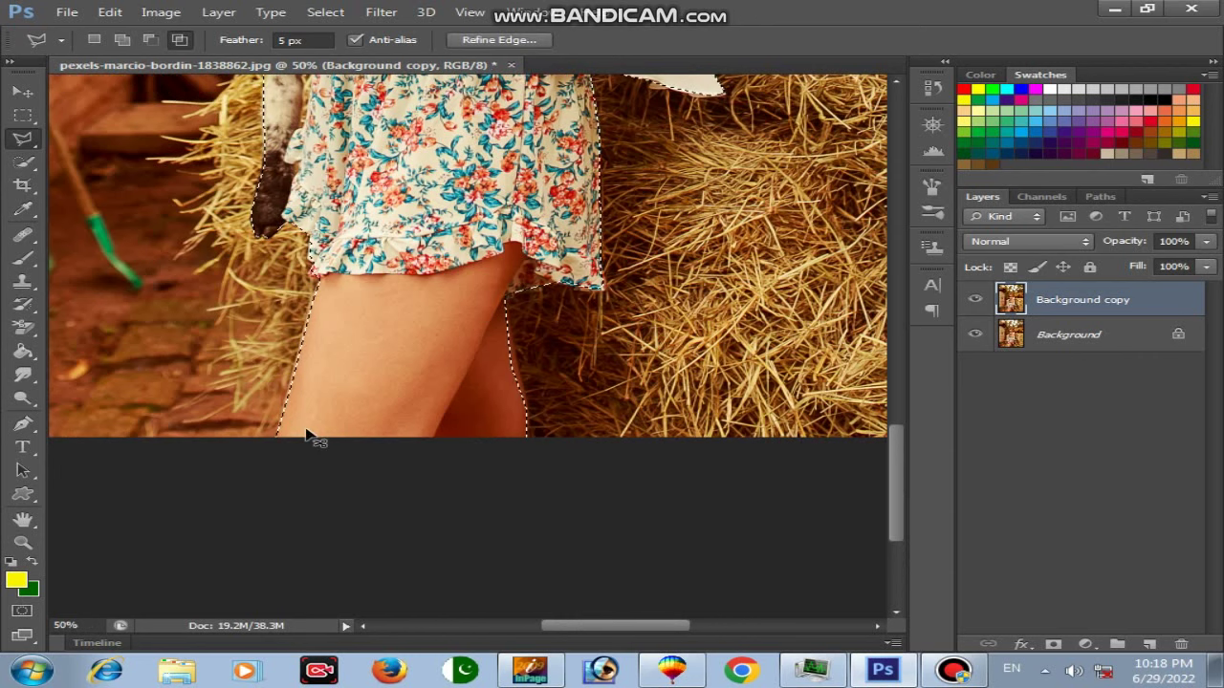
Zoom out and copy the selected woman and lamb onto Layer 1 with Ctrl+J.
key("ctrl+minus")
key("ctrl+minus")
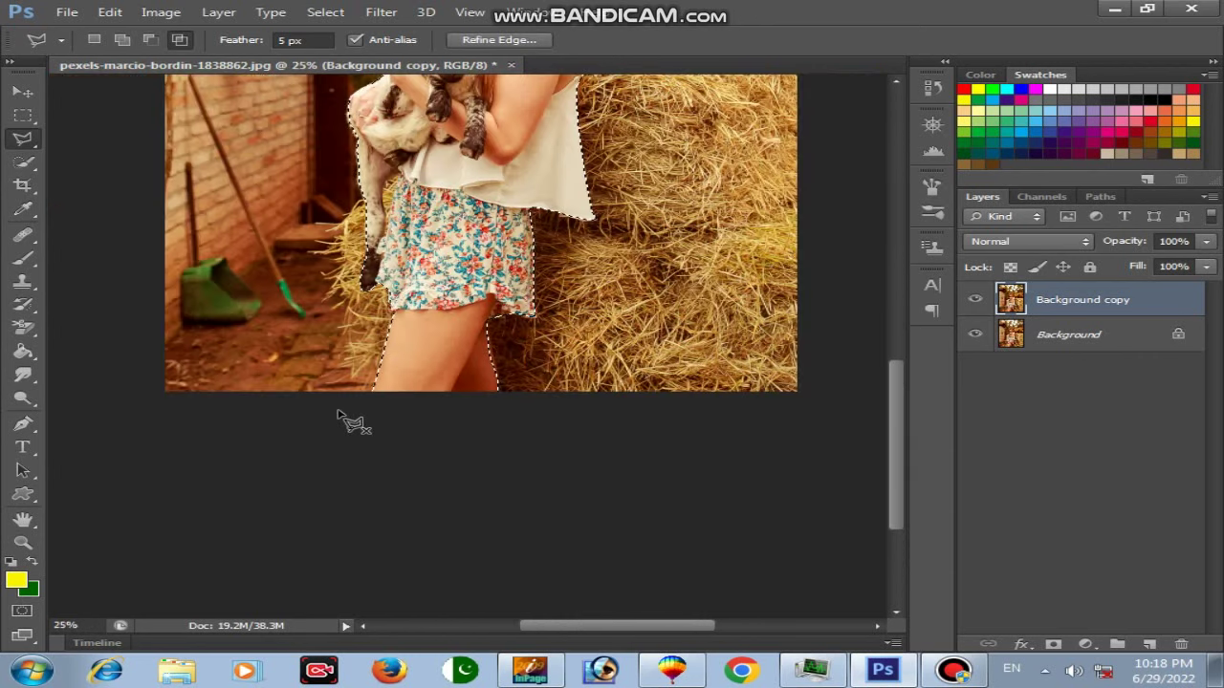
scroll(350, 417, "up", 5)
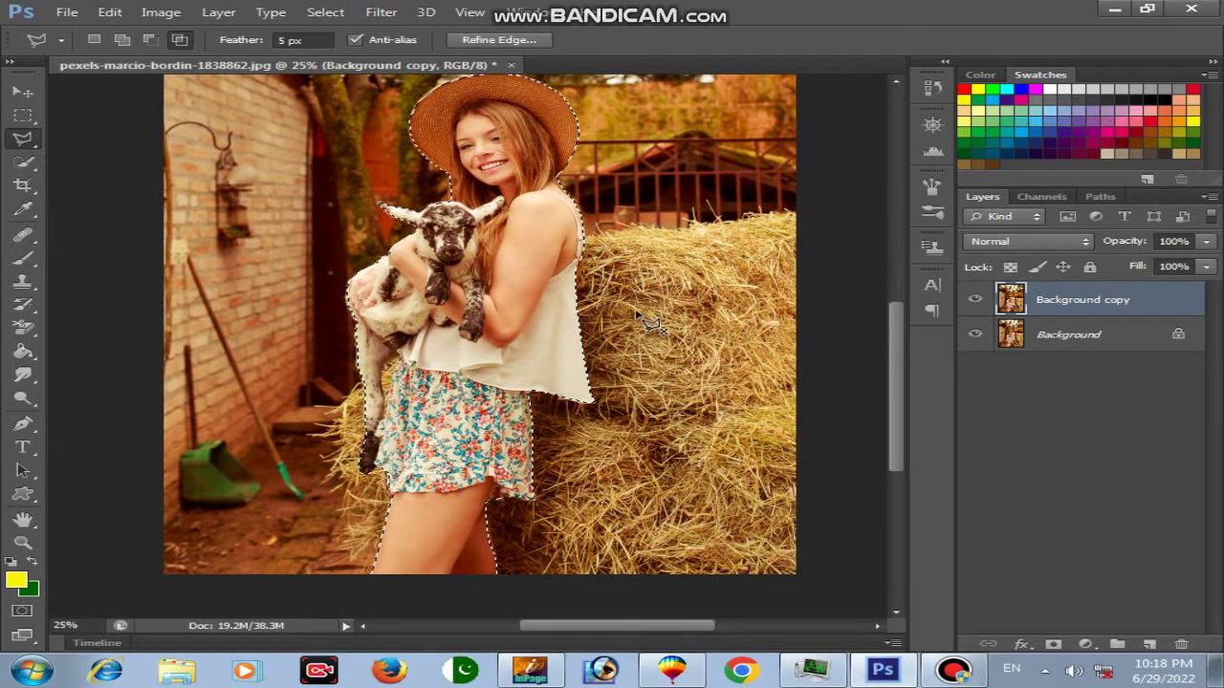
key("ctrl+j")
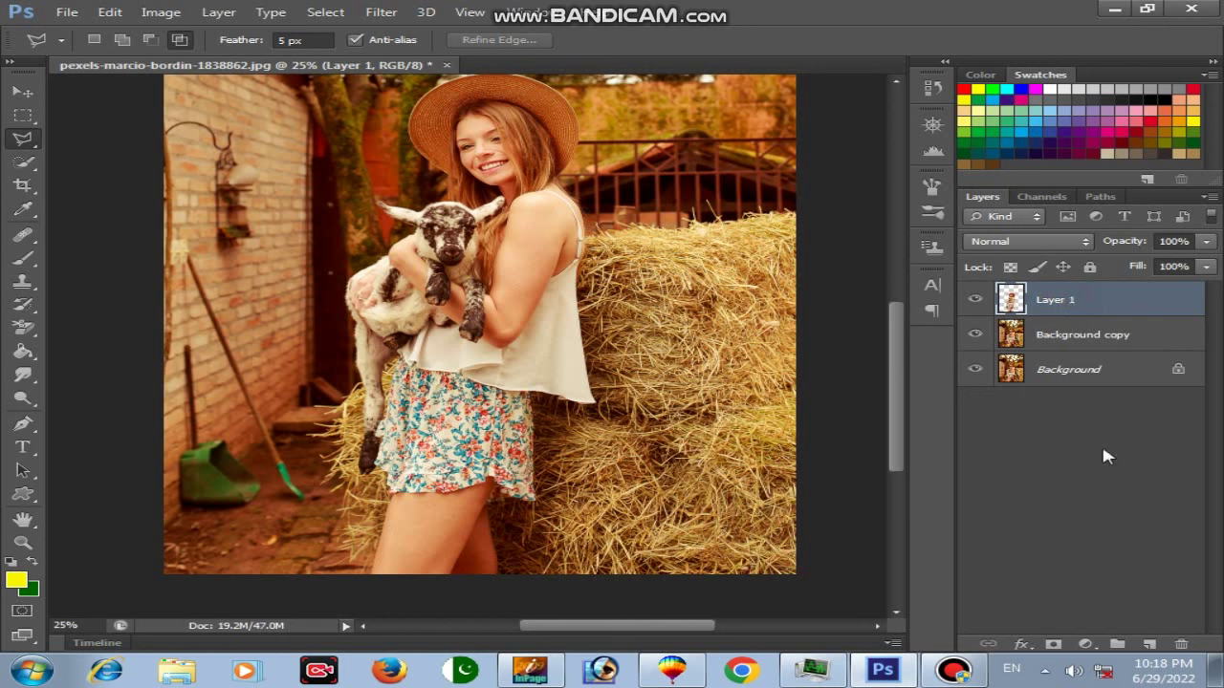
Add a new Layer 2 and pick the Brush tool with the 2714 brush tip.
left_click(1152, 645)
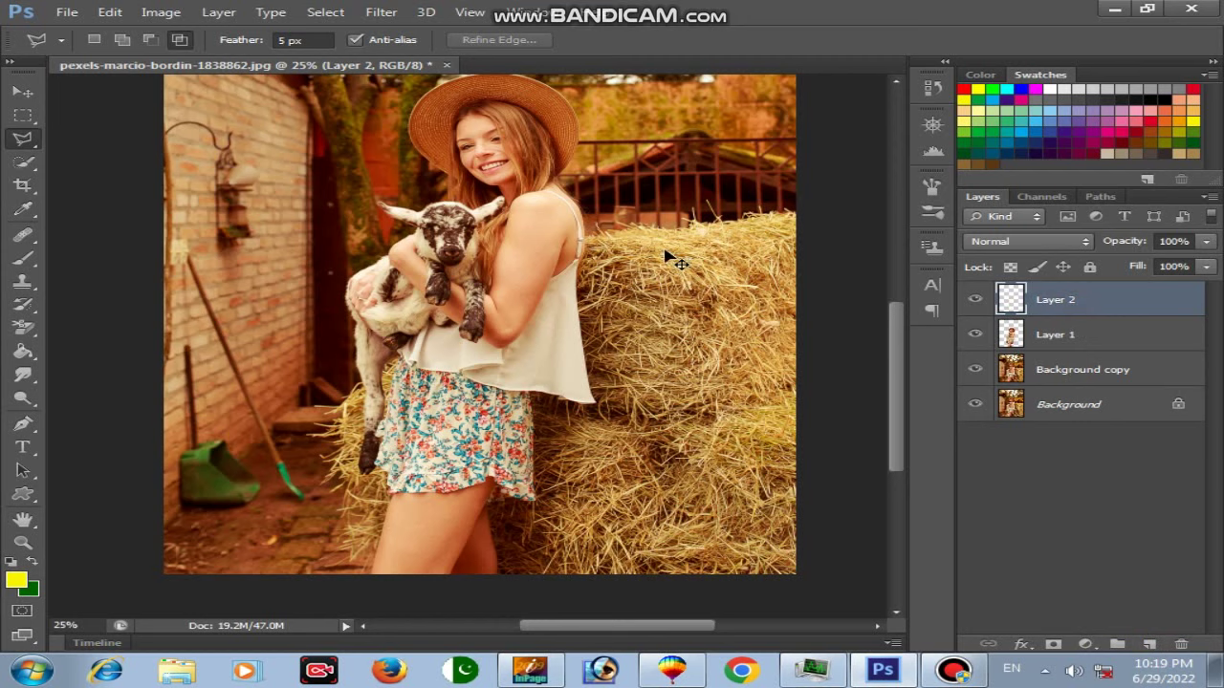
key("ctrl+minus")
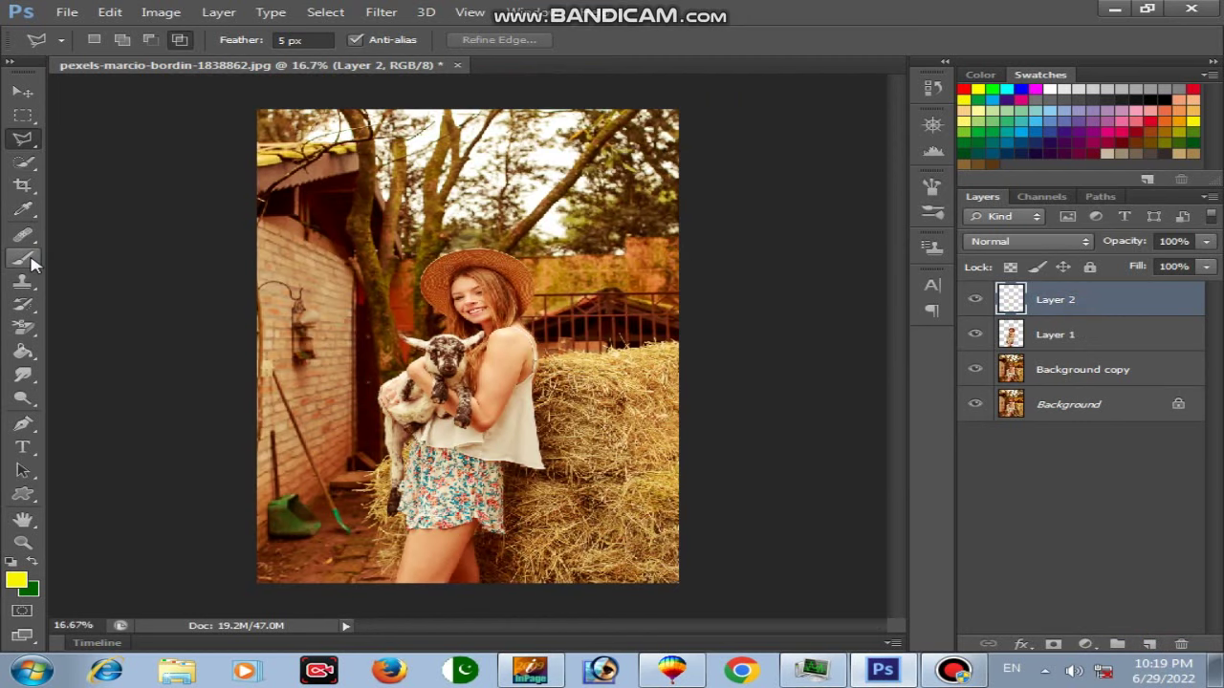
left_click(23, 258)
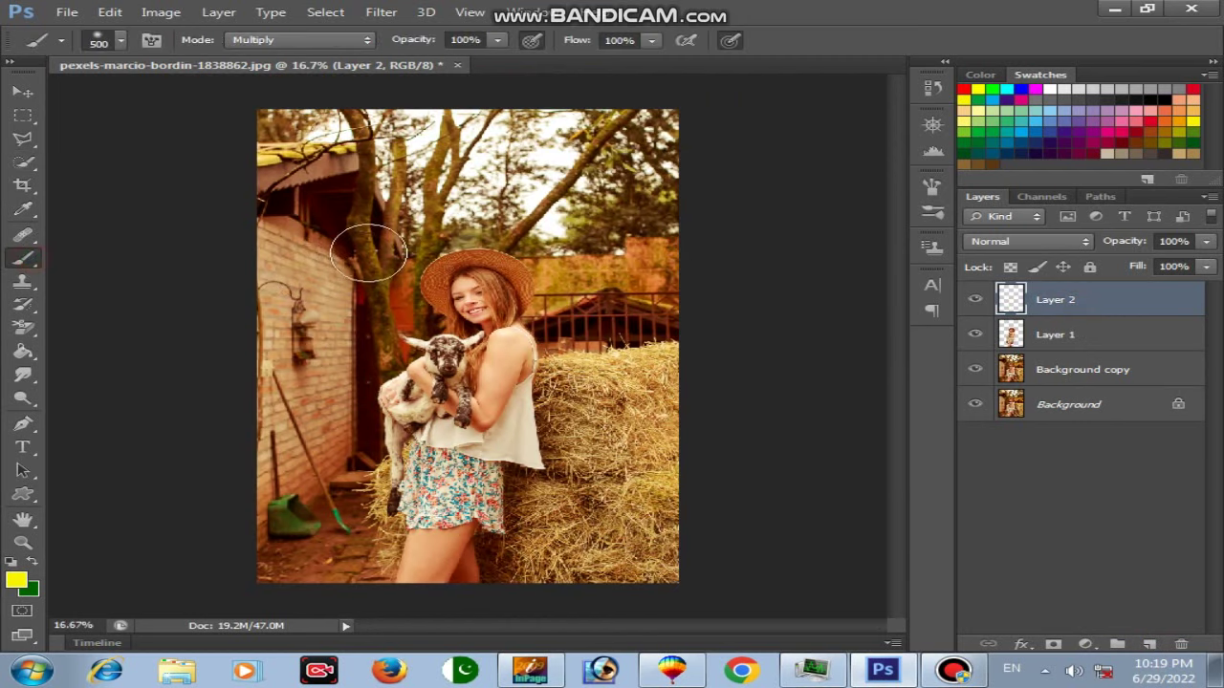
left_click(122, 42)
mouse_move(639, 210)
left_mouse_down()
mouse_move(639, 339)
mouse_move(625, 350)
left_mouse_up()
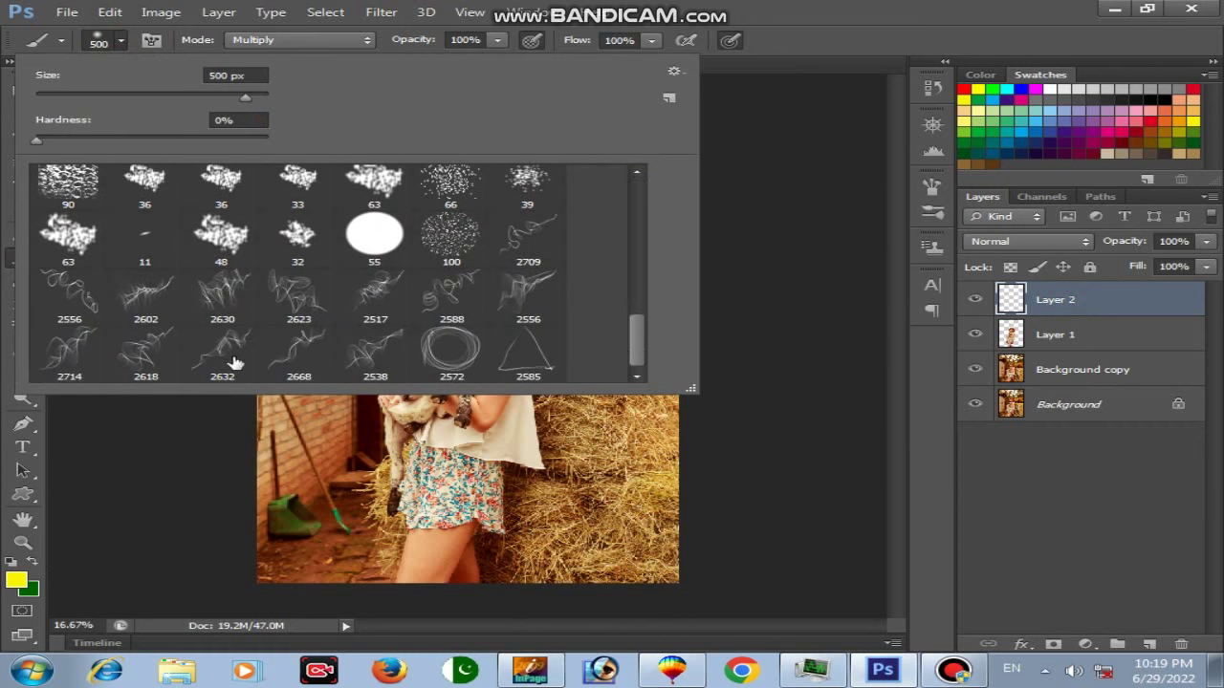
left_click(141, 349)
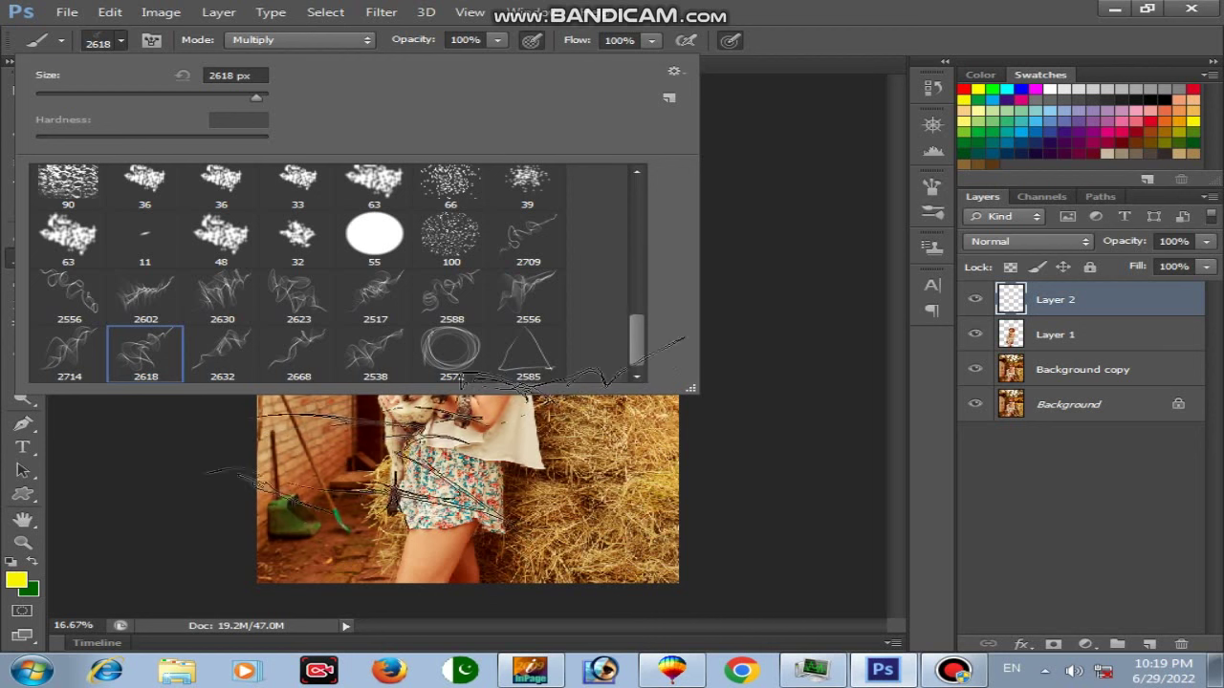
left_click(69, 349)
Paint yellow ribbon strokes over the hay and the woman's legs.
left_click(506, 502)
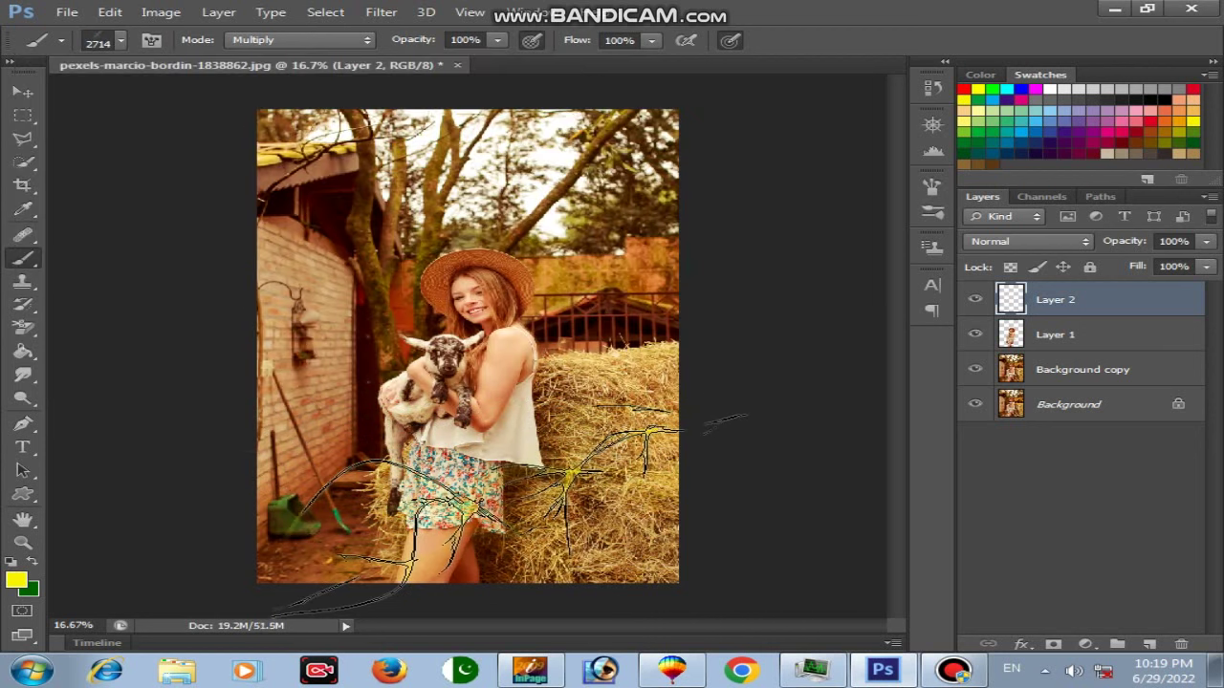
left_click(522, 499)
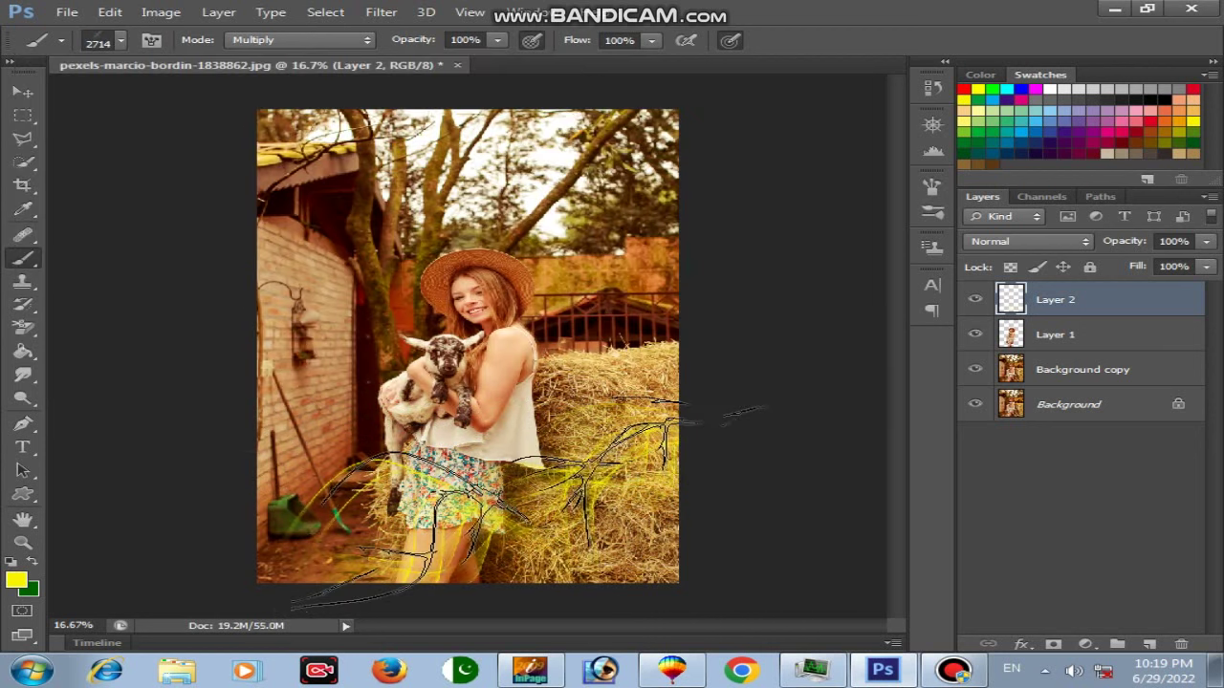
left_click_drag(526, 497, 498, 483)
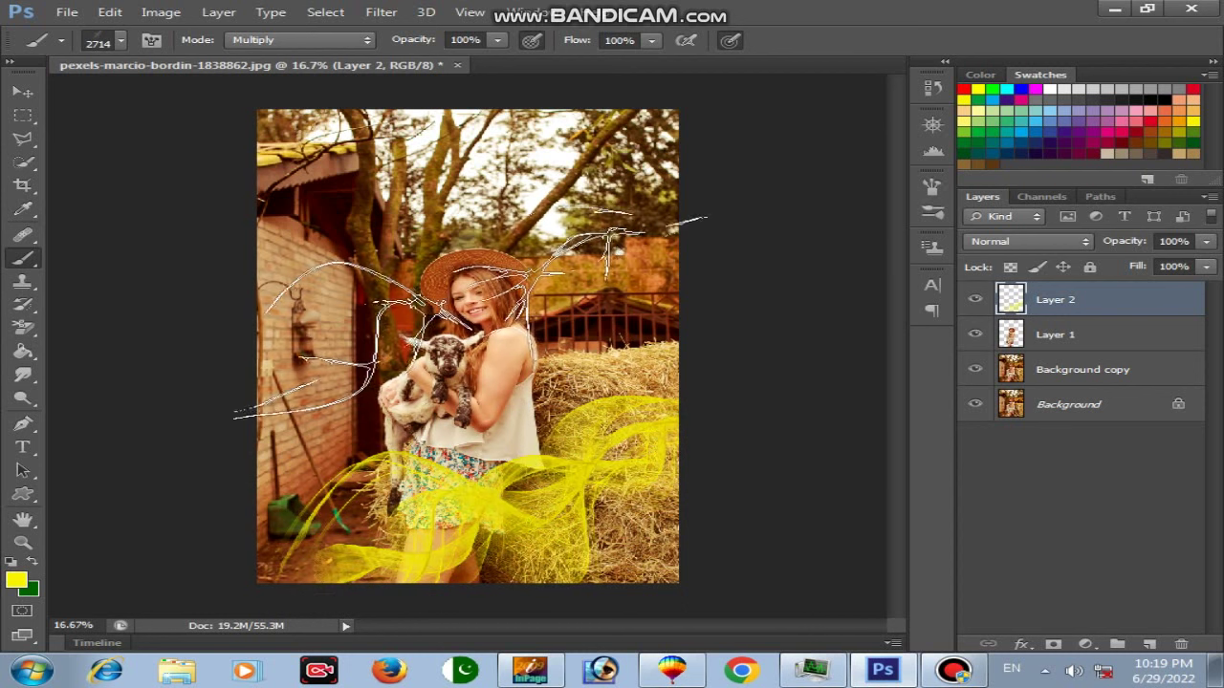
Set the foreground colour to red (M 100) and paint ribbon strokes across the top-left.
left_click(15, 580)
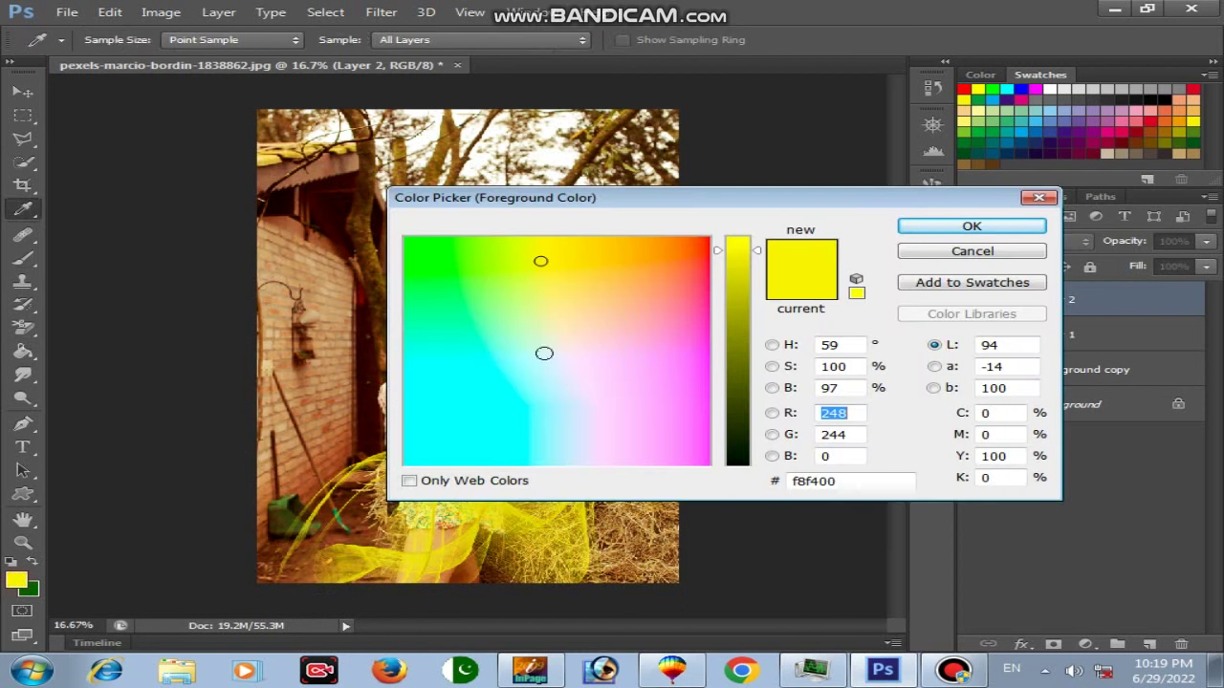
left_click(1006, 435)
type("1")
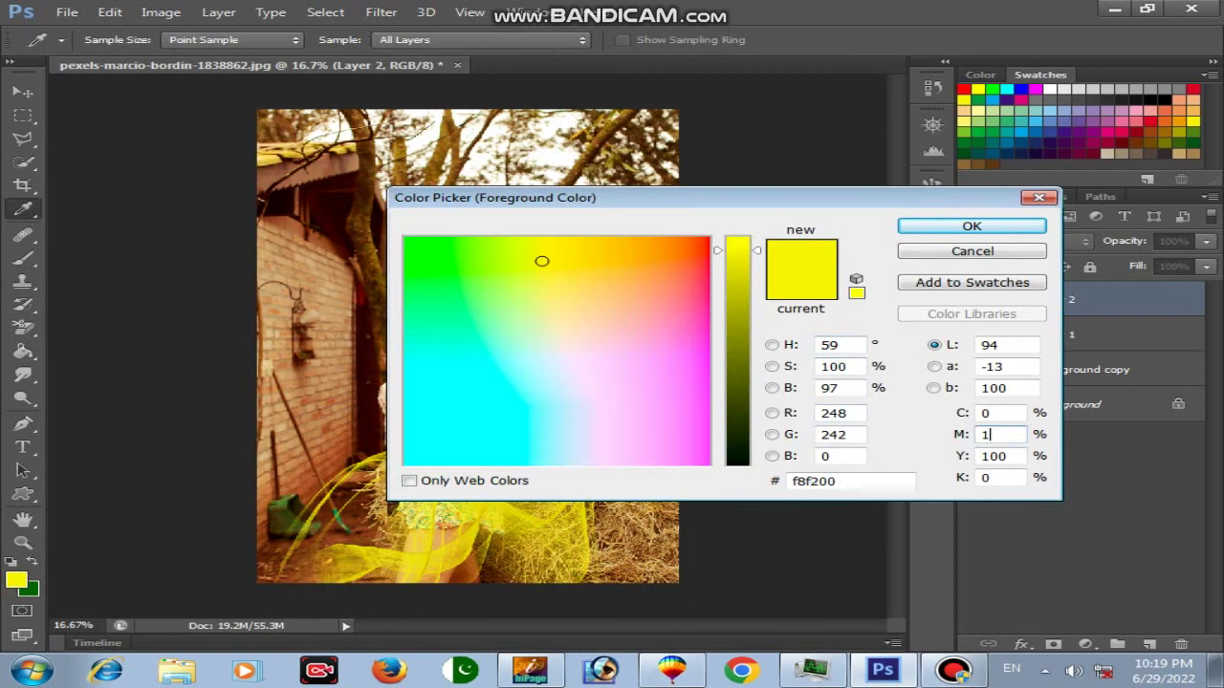
type("00")
key("Return")
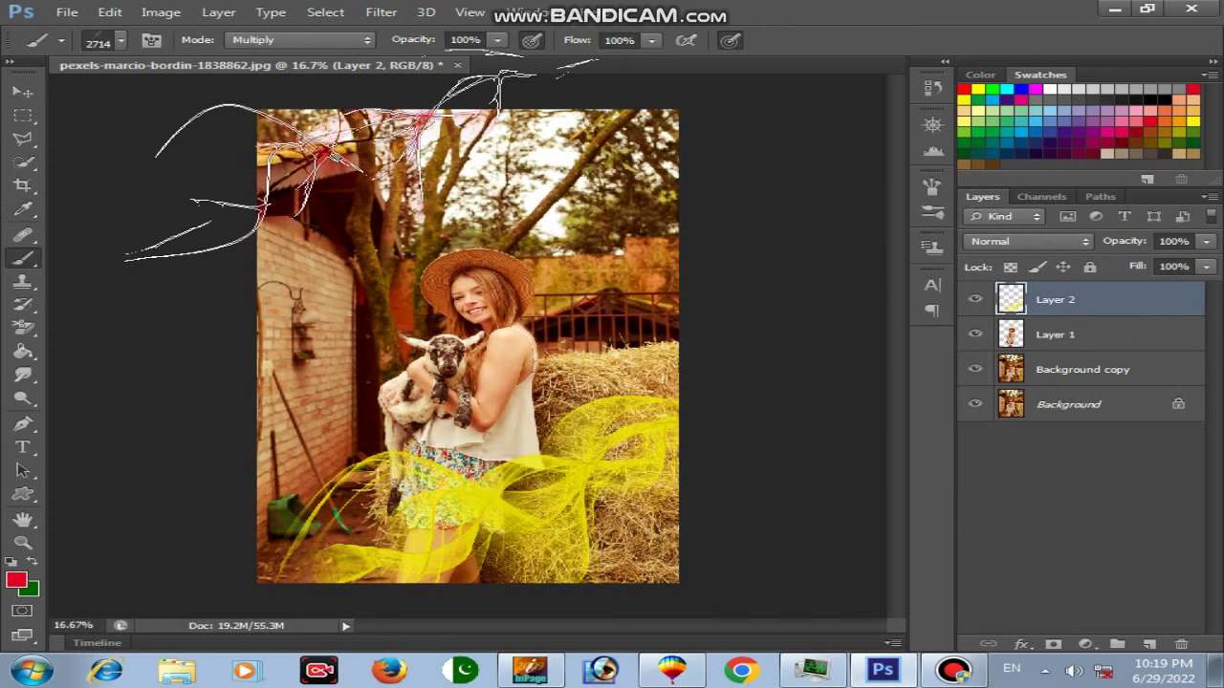
left_click_drag(364, 162, 153, 191)
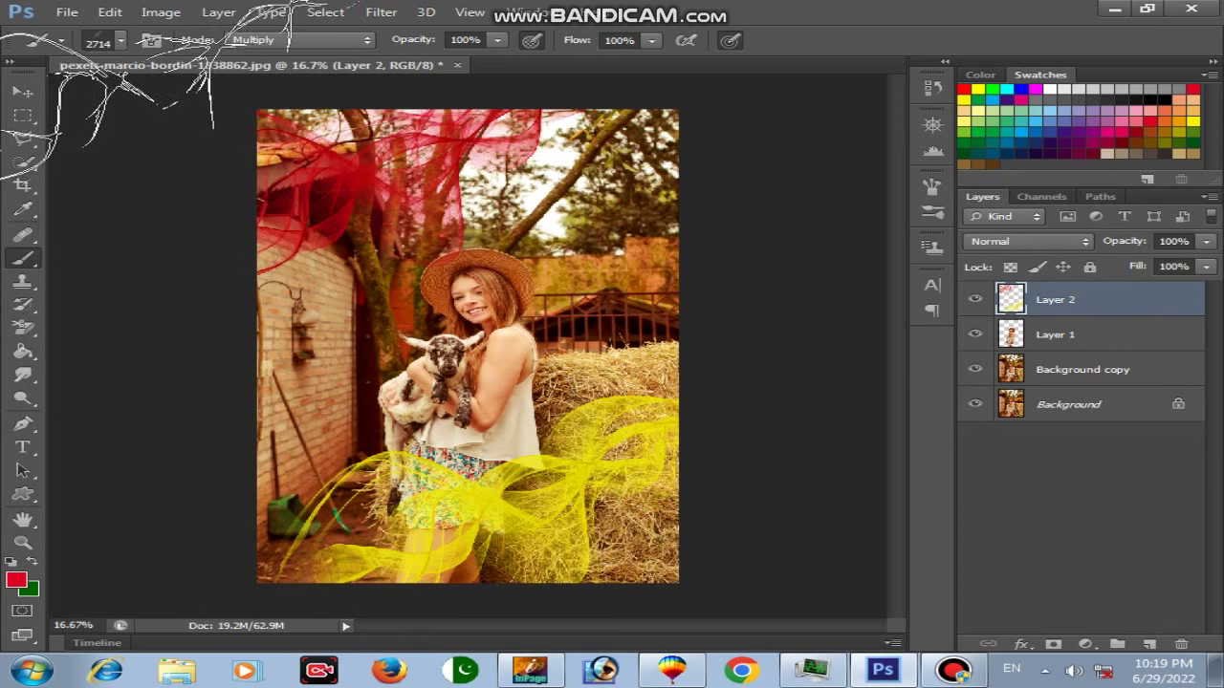
Switch to the 42 brush tip and enlarge it to 3376 px.
left_click(121, 40)
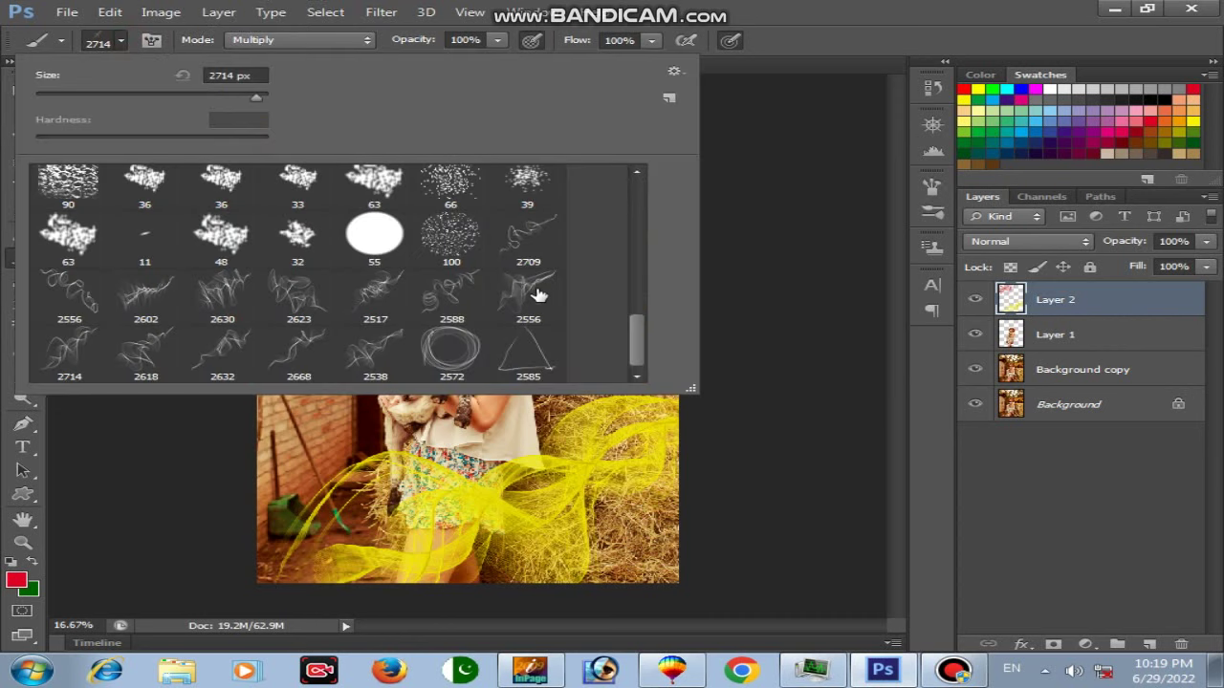
left_click(383, 353)
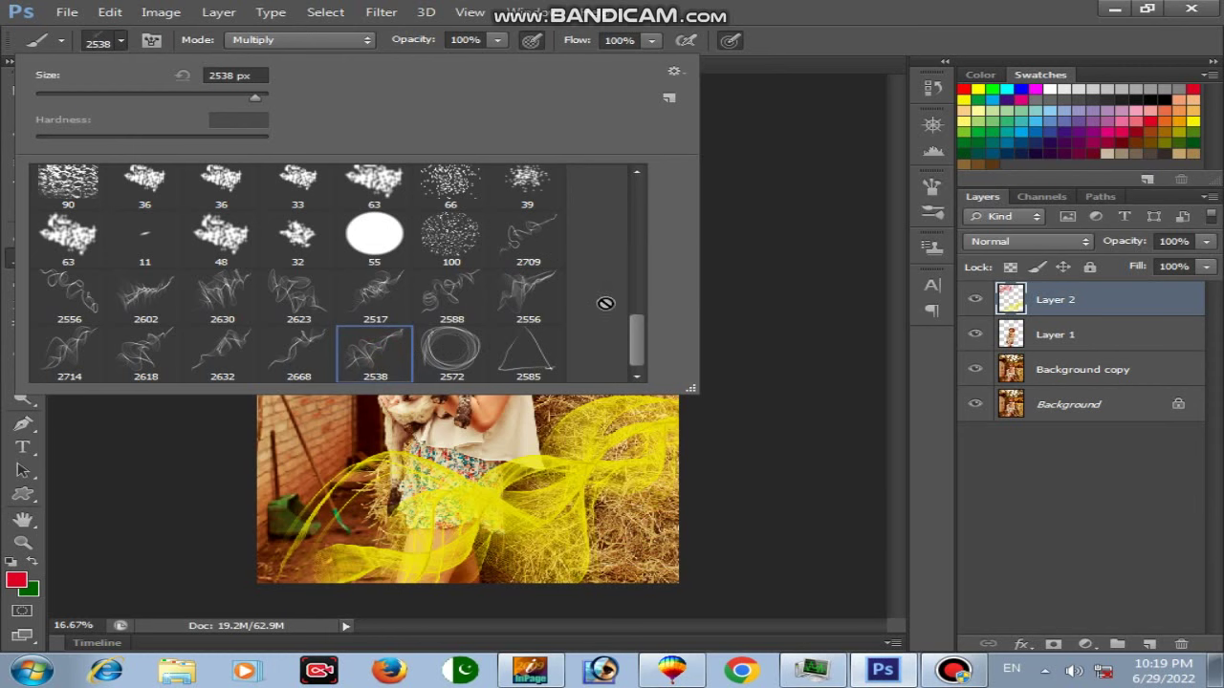
left_click_drag(637, 345, 641, 284)
left_click(529, 289)
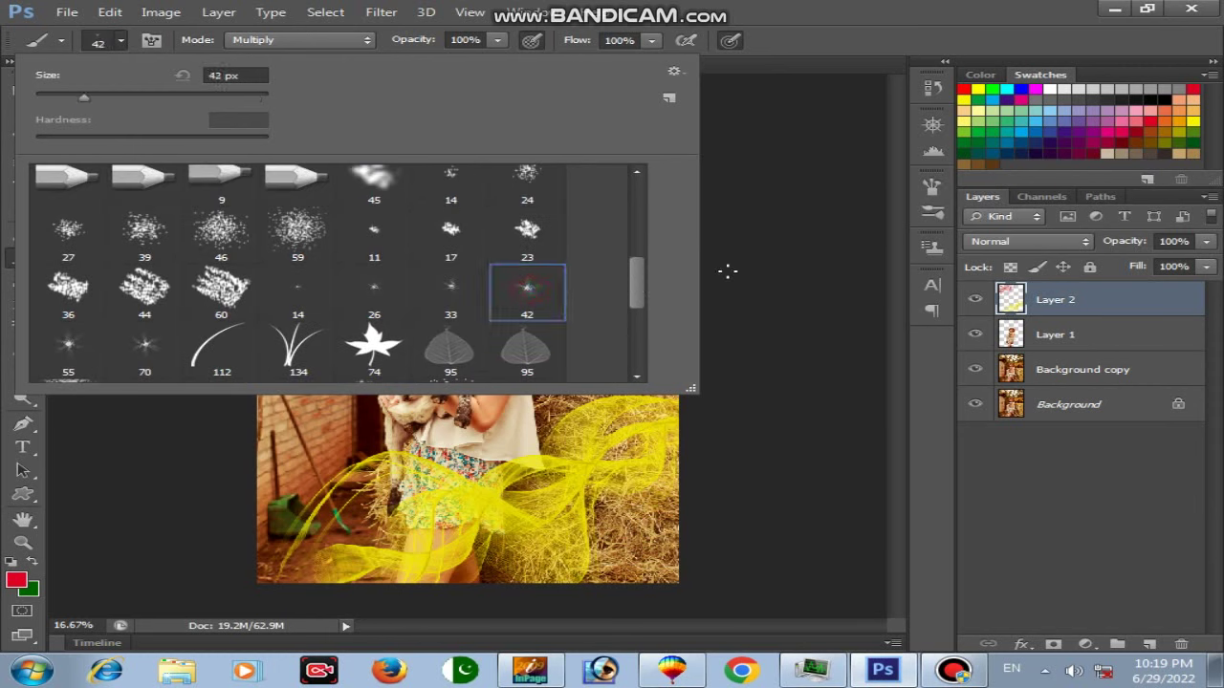
left_click(221, 97)
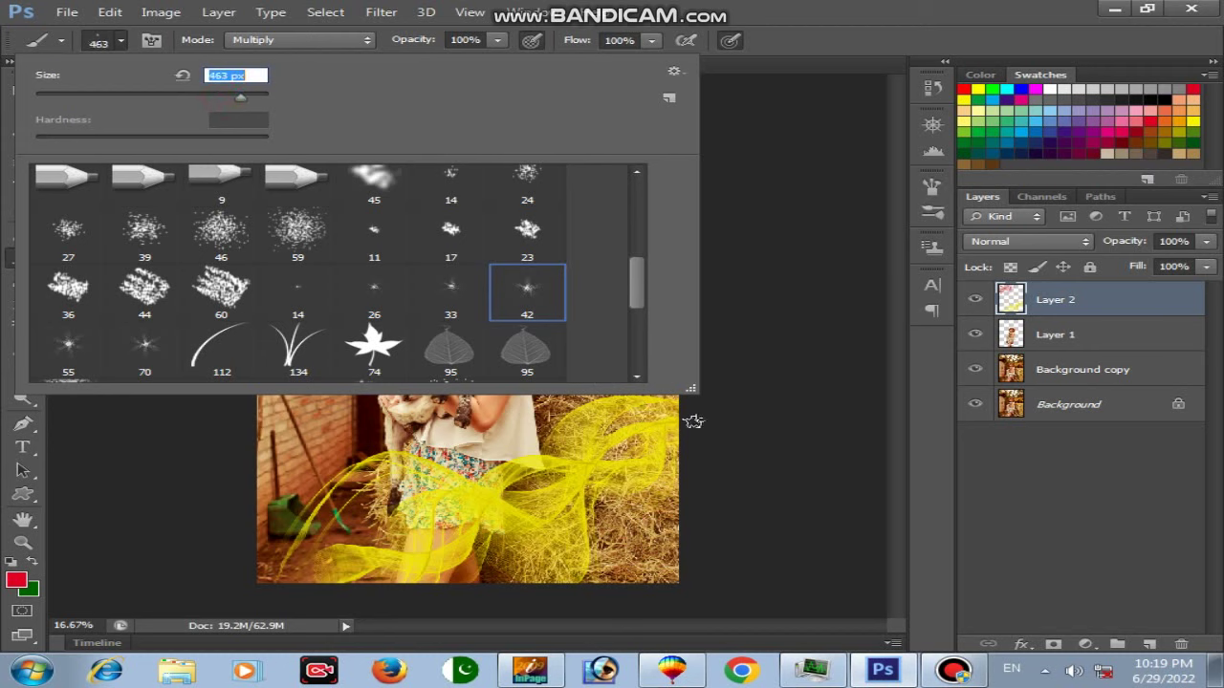
left_click_drag(265, 102, 251, 99)
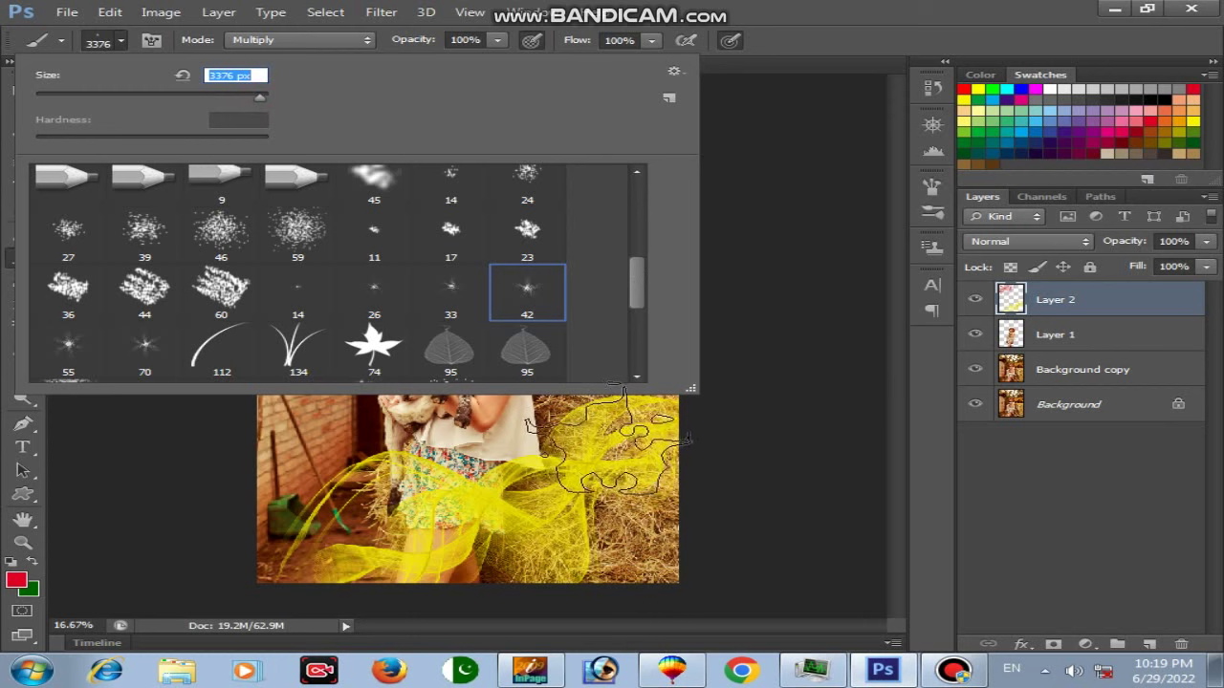
left_click(123, 38)
Paint green (C 100) patches over the upper-right corner and the brick wall.
left_click(15, 579)
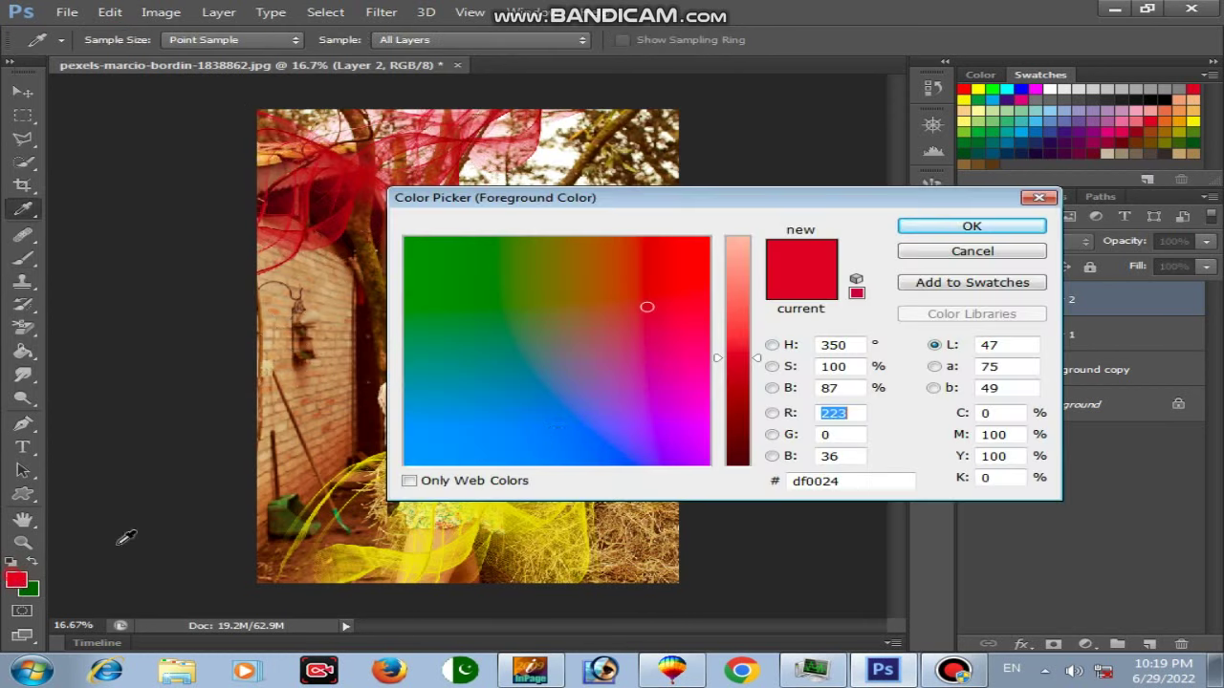
left_click(429, 258)
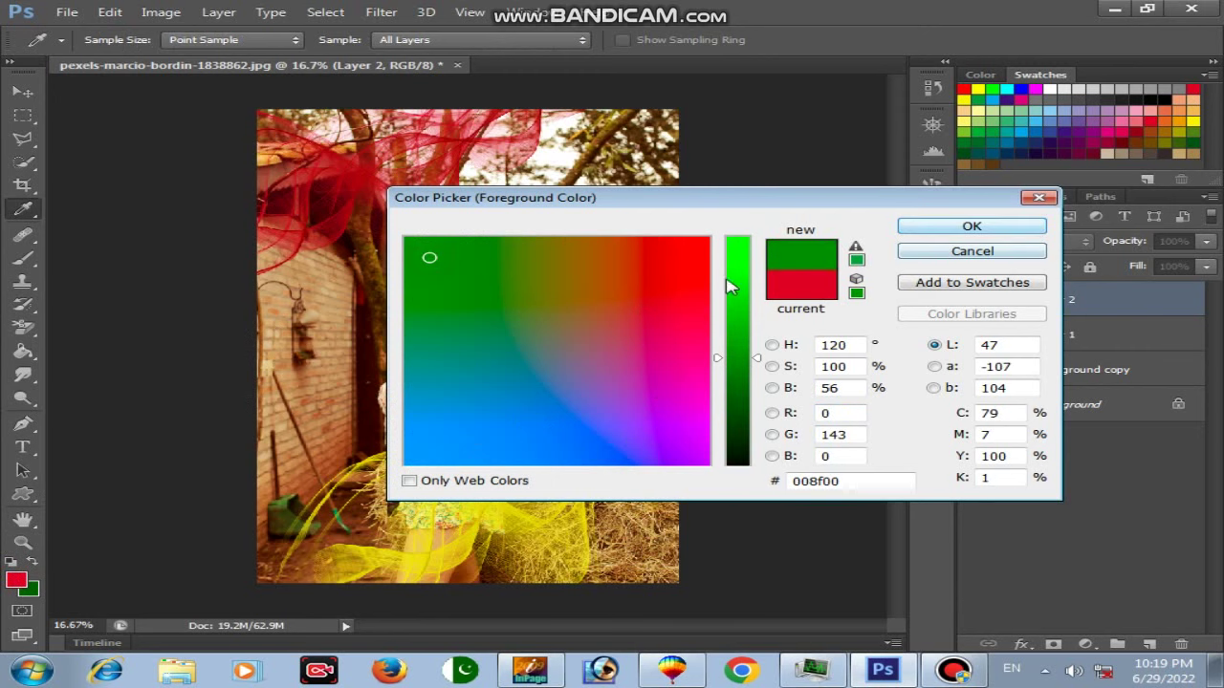
left_click(1004, 412)
type("10")
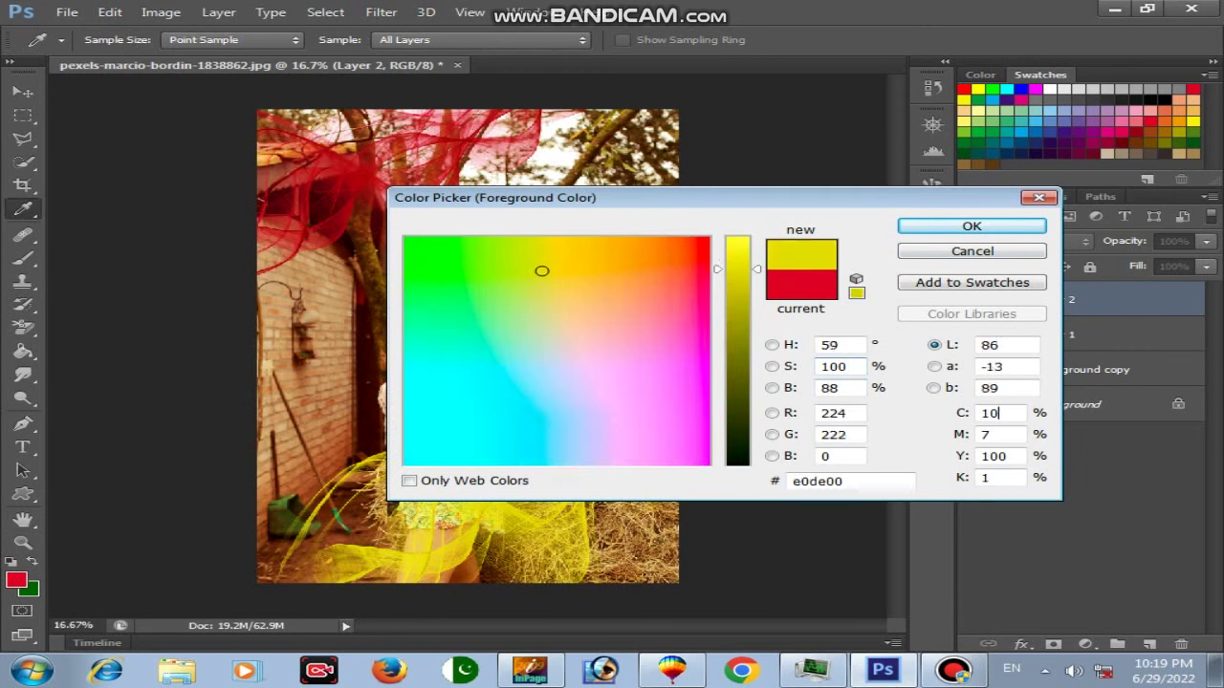
type("0")
key("Tab")
type("0")
key("Tab")
key("Return")
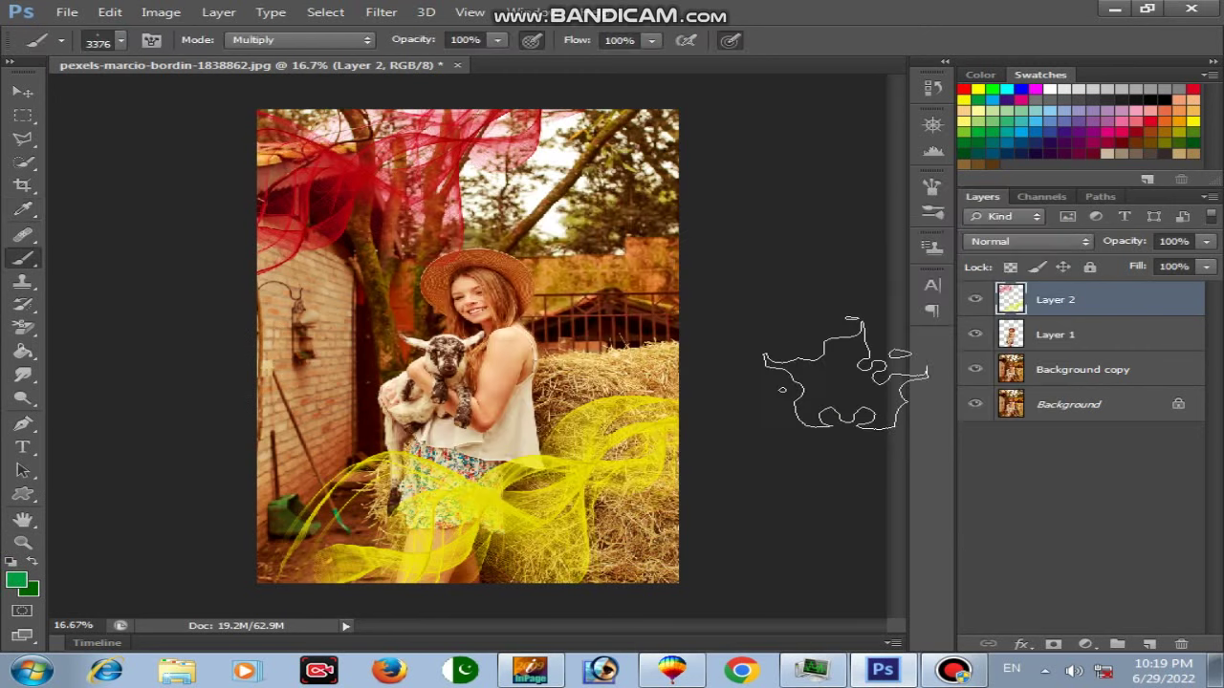
mouse_move(631, 134)
left_mouse_down()
mouse_move(593, 206)
mouse_move(587, 191)
left_mouse_up()
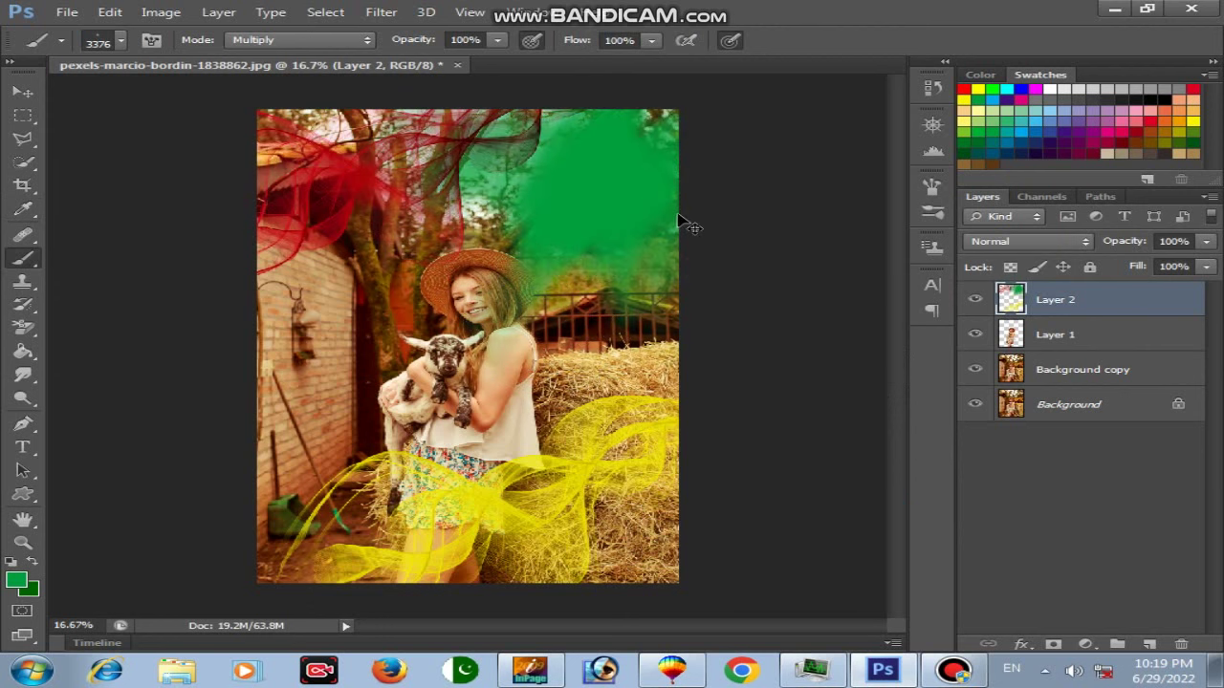
key("ctrl+z")
left_click_drag(669, 133, 623, 146)
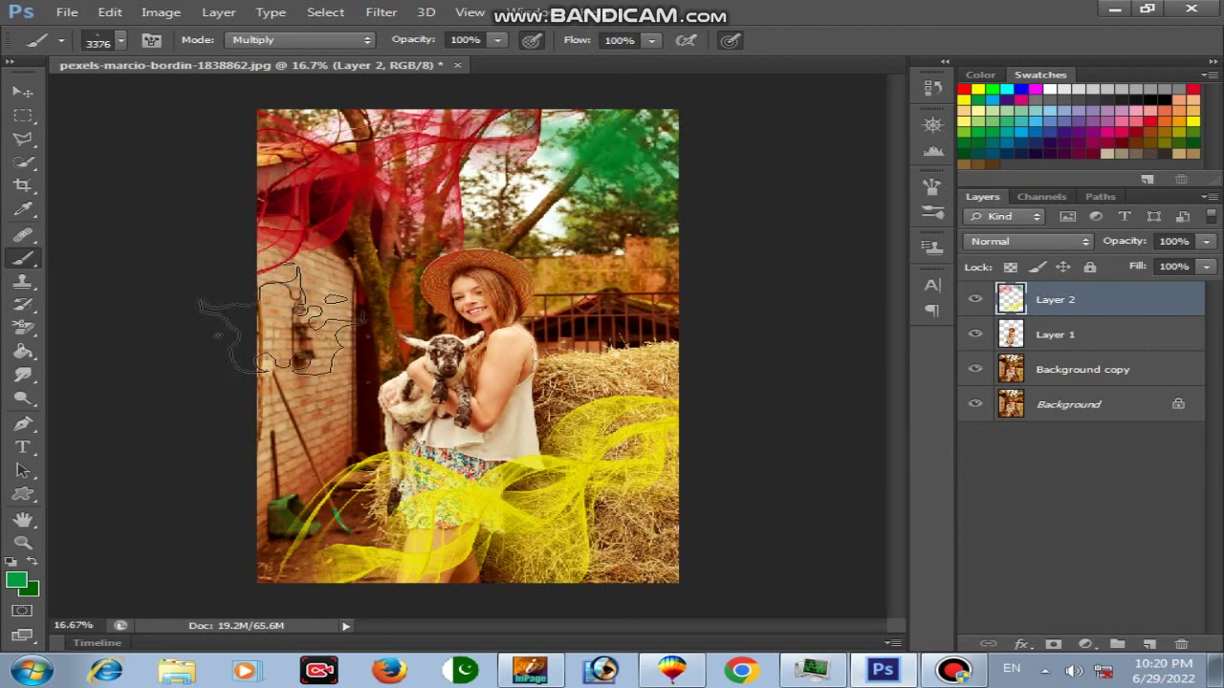
left_click_drag(301, 344, 330, 330)
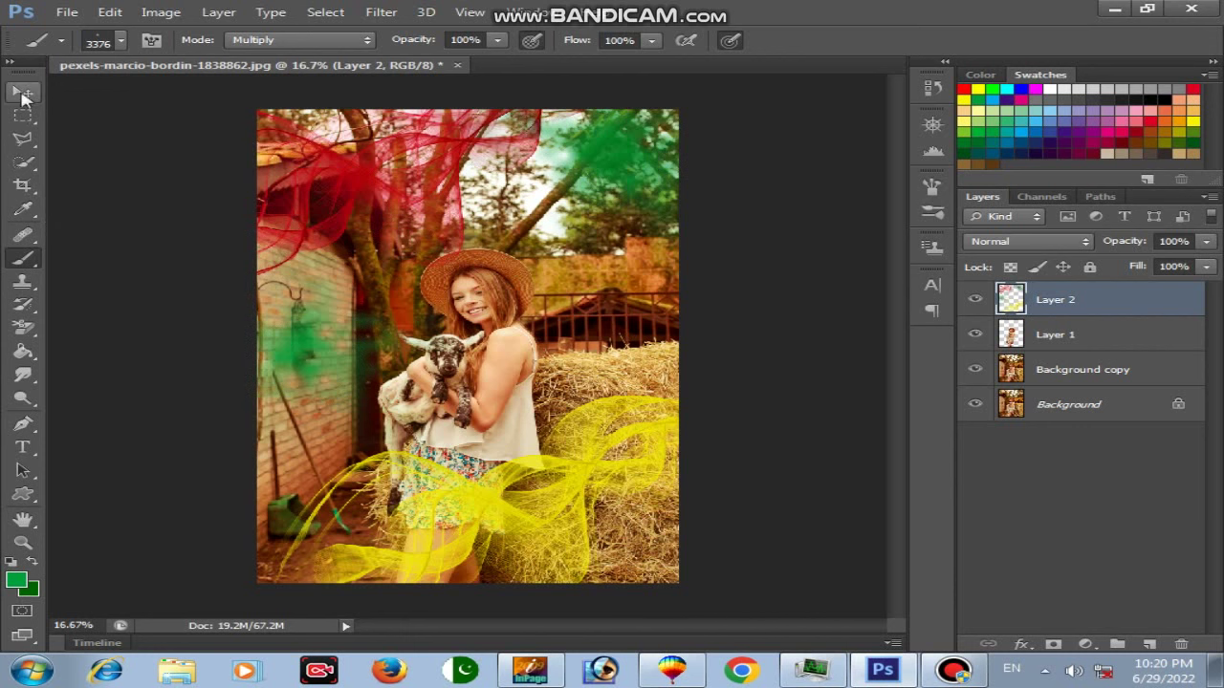
Reselect the Brush tool and reopen the brush tip list.
left_click(23, 92)
left_click(23, 258)
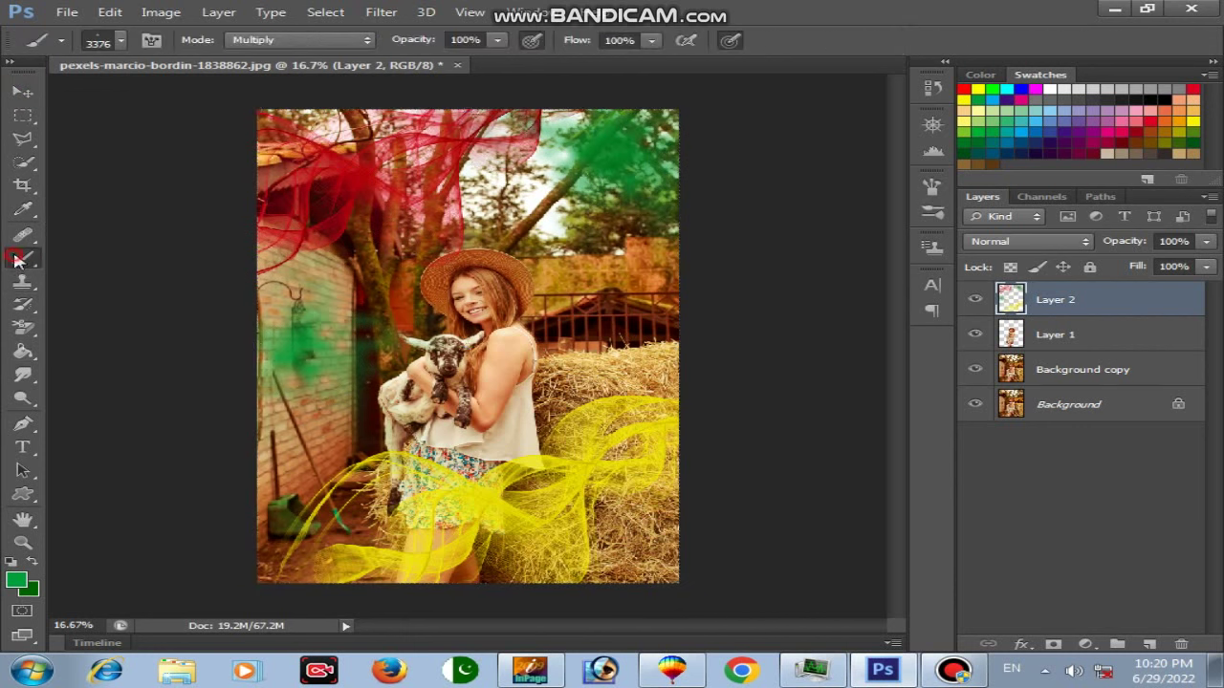
left_click(122, 41)
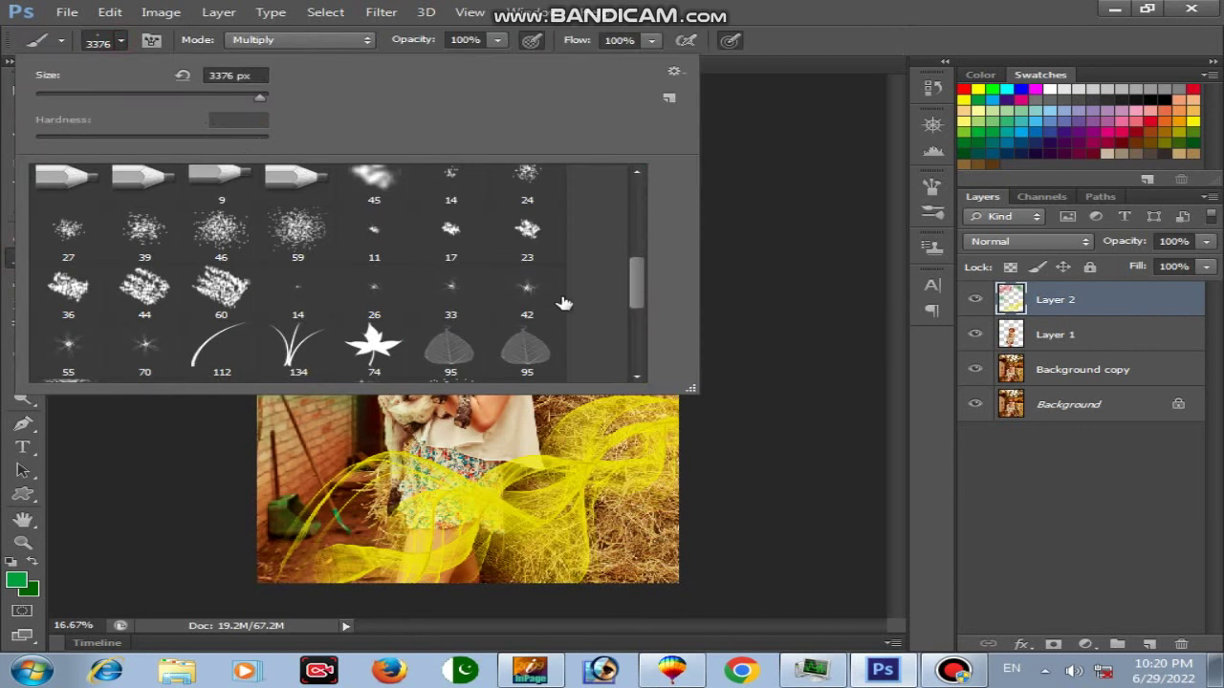
Try several brush tips and settle on the 2630 ribbon brush.
left_click_drag(638, 290, 638, 347)
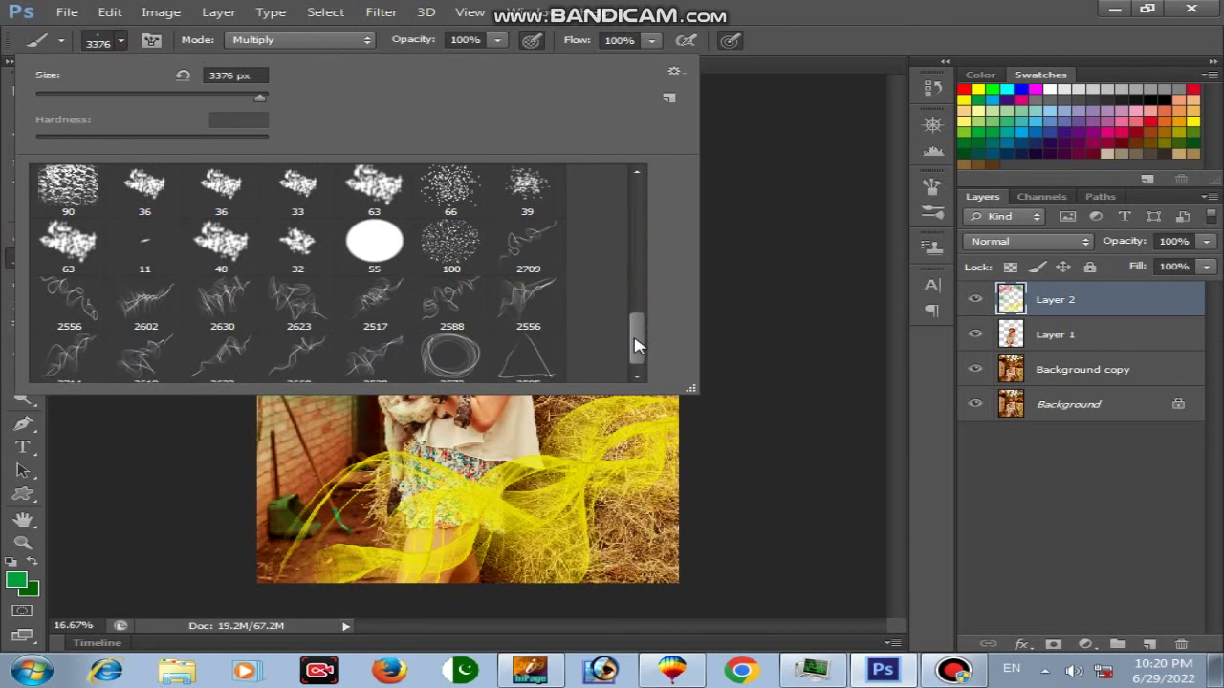
left_click(450, 242)
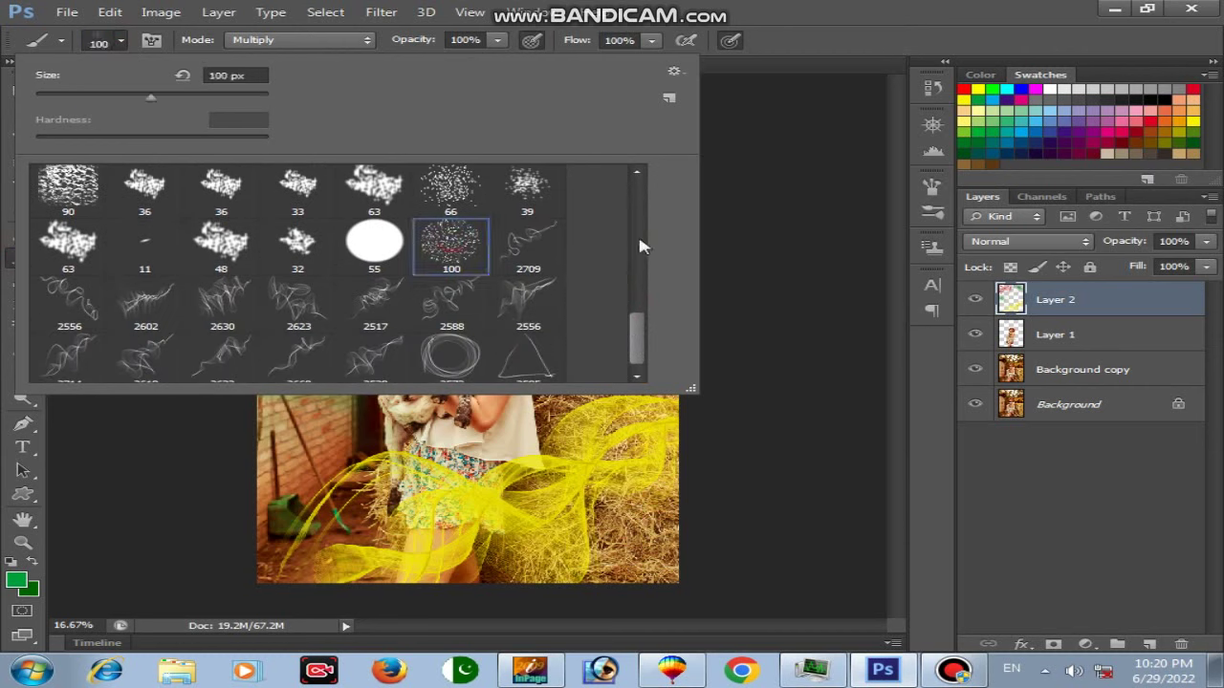
left_click(453, 182)
left_click(533, 195)
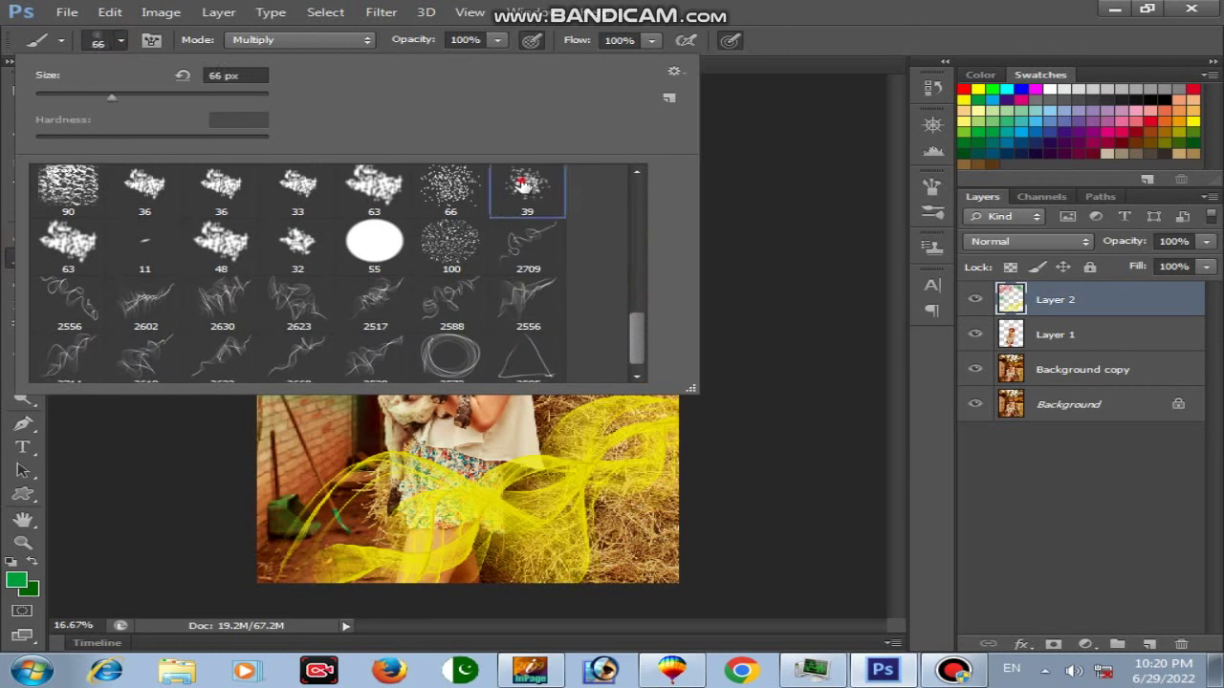
left_click(538, 253)
left_click(145, 306)
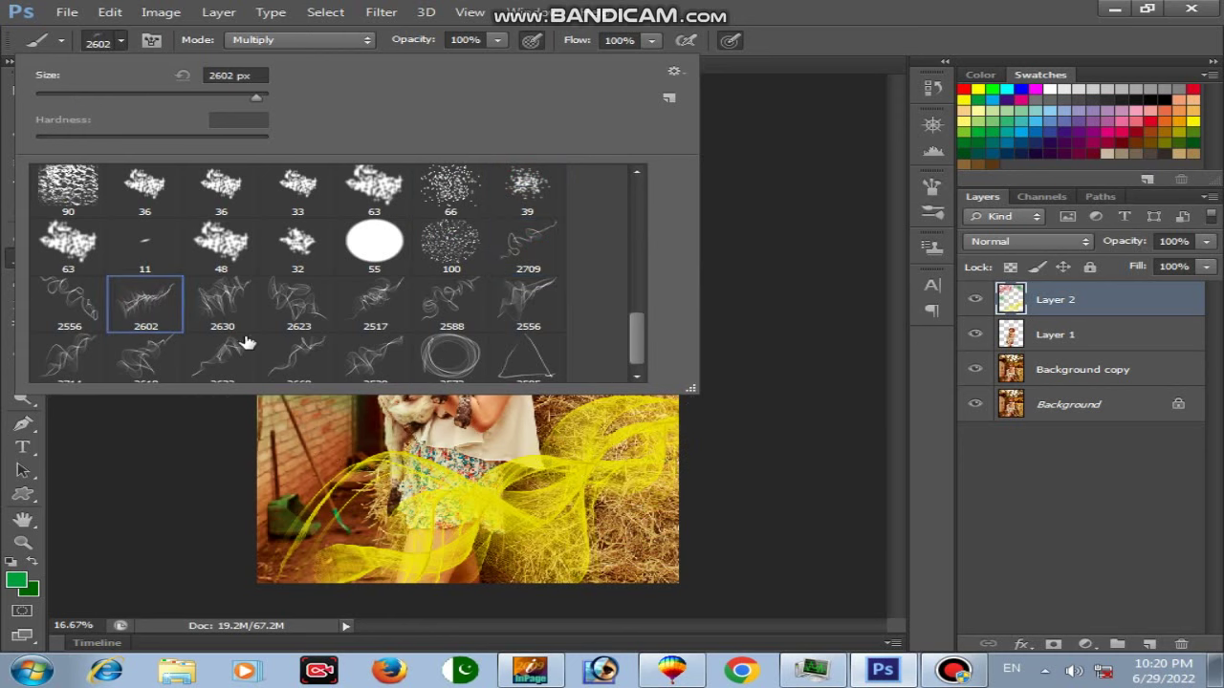
left_click(230, 304)
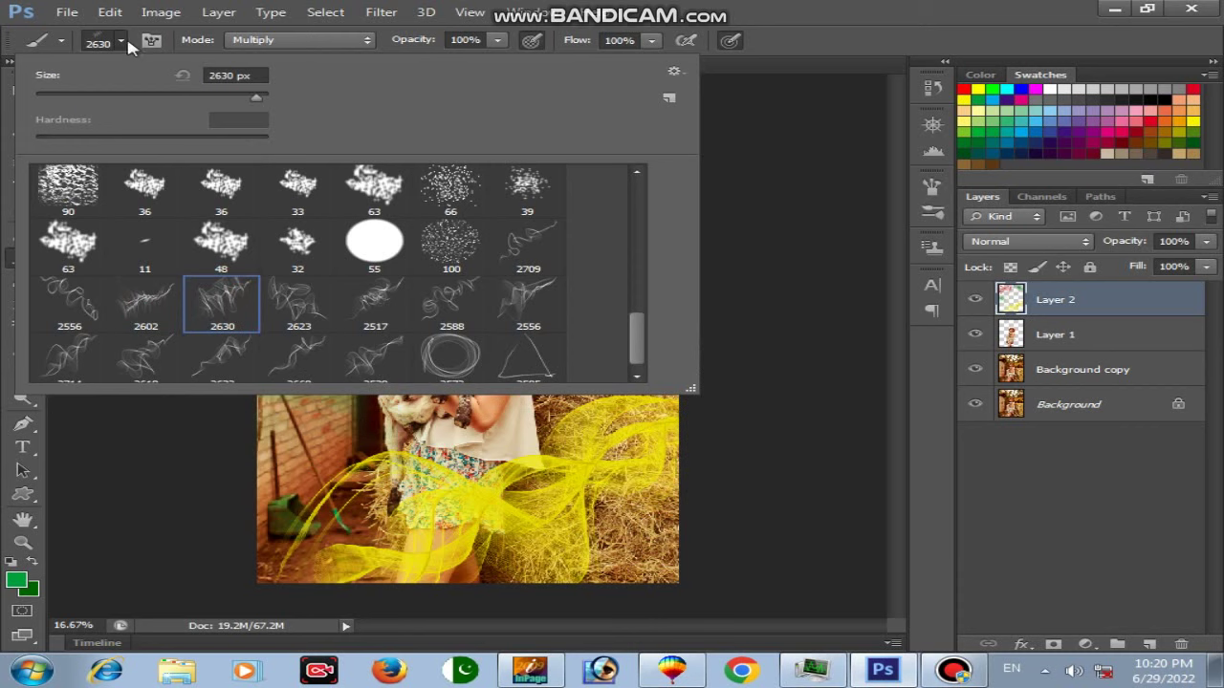
Set the foreground to purple (M 100, Y 0) and paint a ribbon across the woman.
left_click(16, 581)
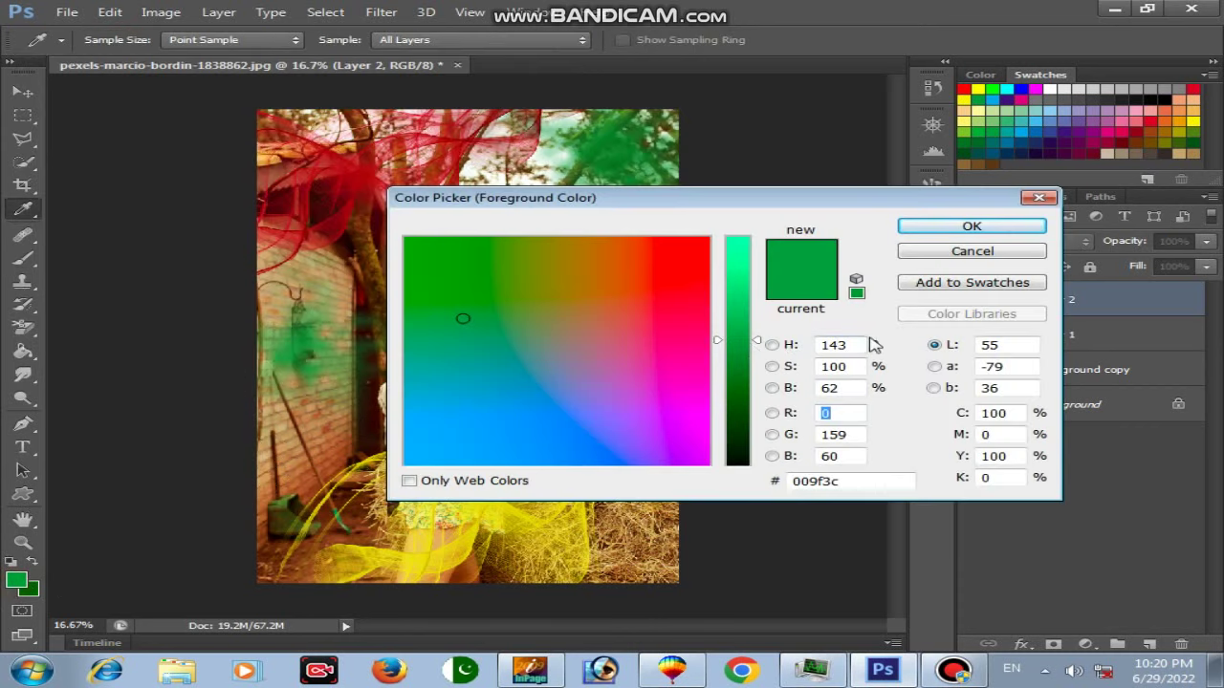
left_click(997, 435)
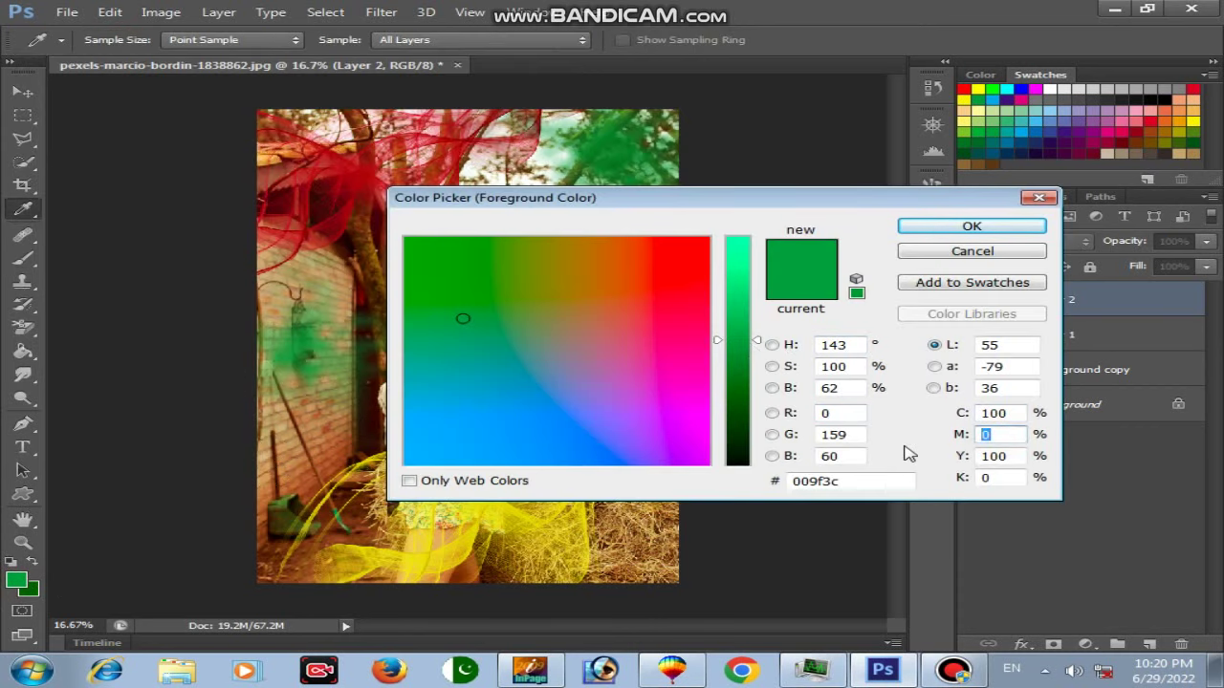
type("100")
key("Tab")
type("0")
key("Return")
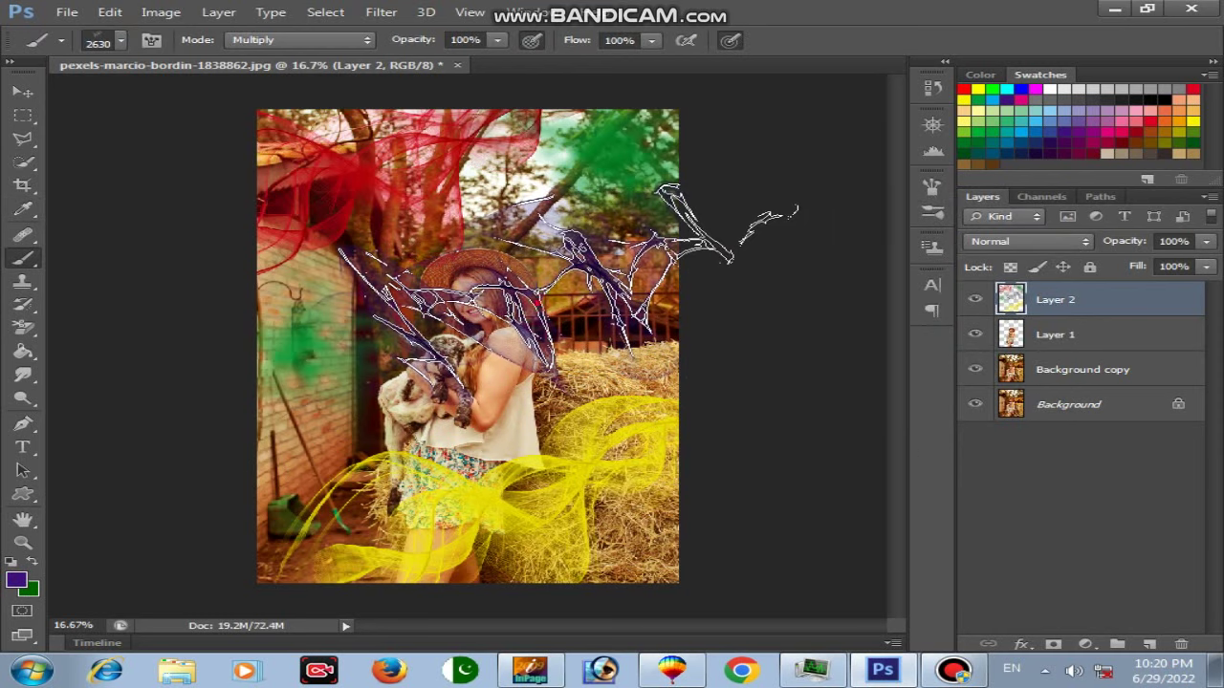
left_click(574, 287)
left_click(23, 91)
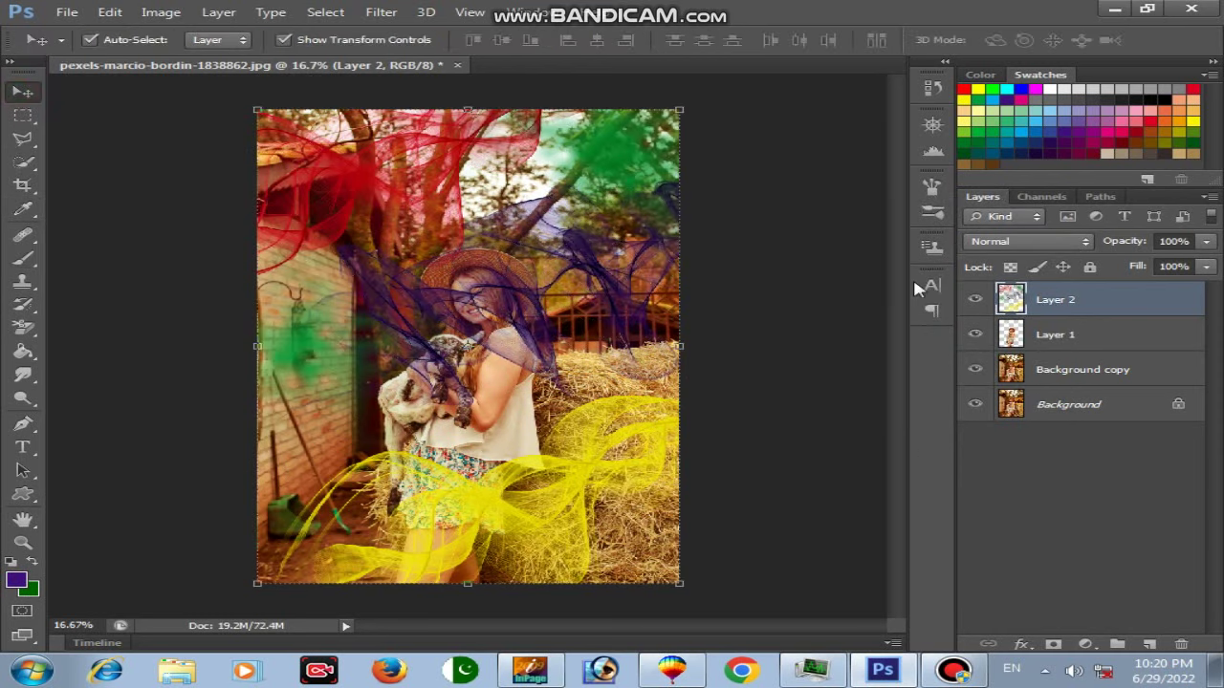
Add empty Layer 3 above Layer 2 and start editing the foreground colour's cyan value.
right_click(1084, 304)
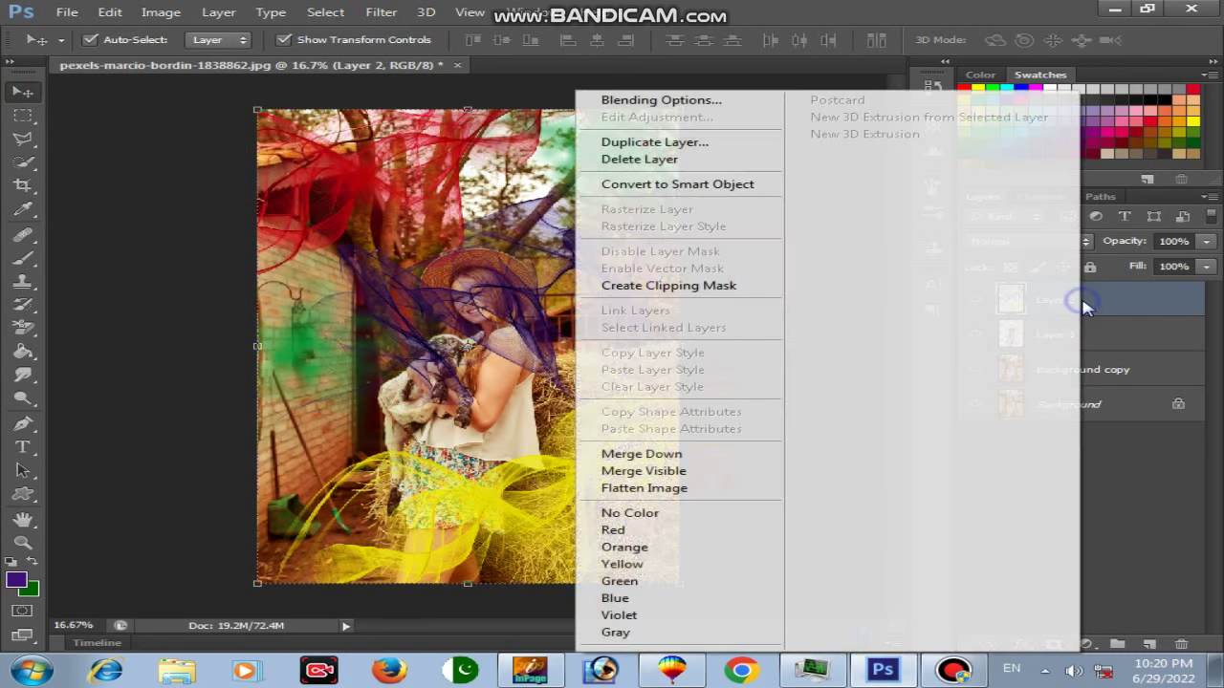
left_click(1117, 304)
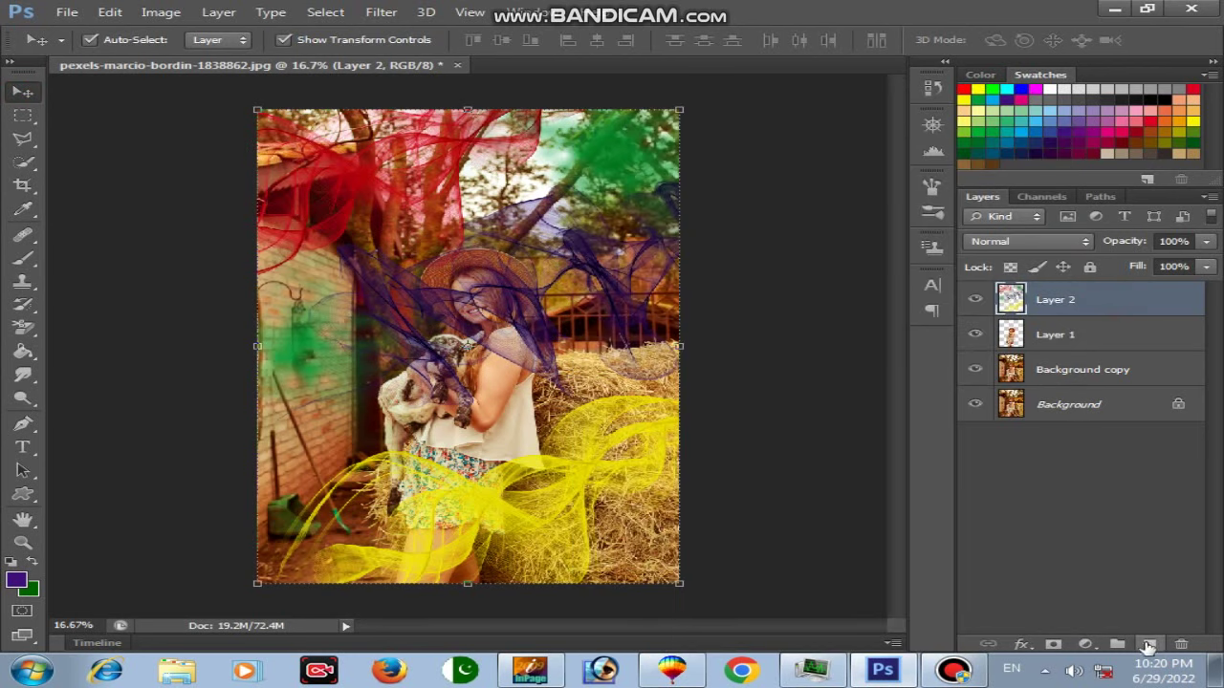
left_click(1148, 644)
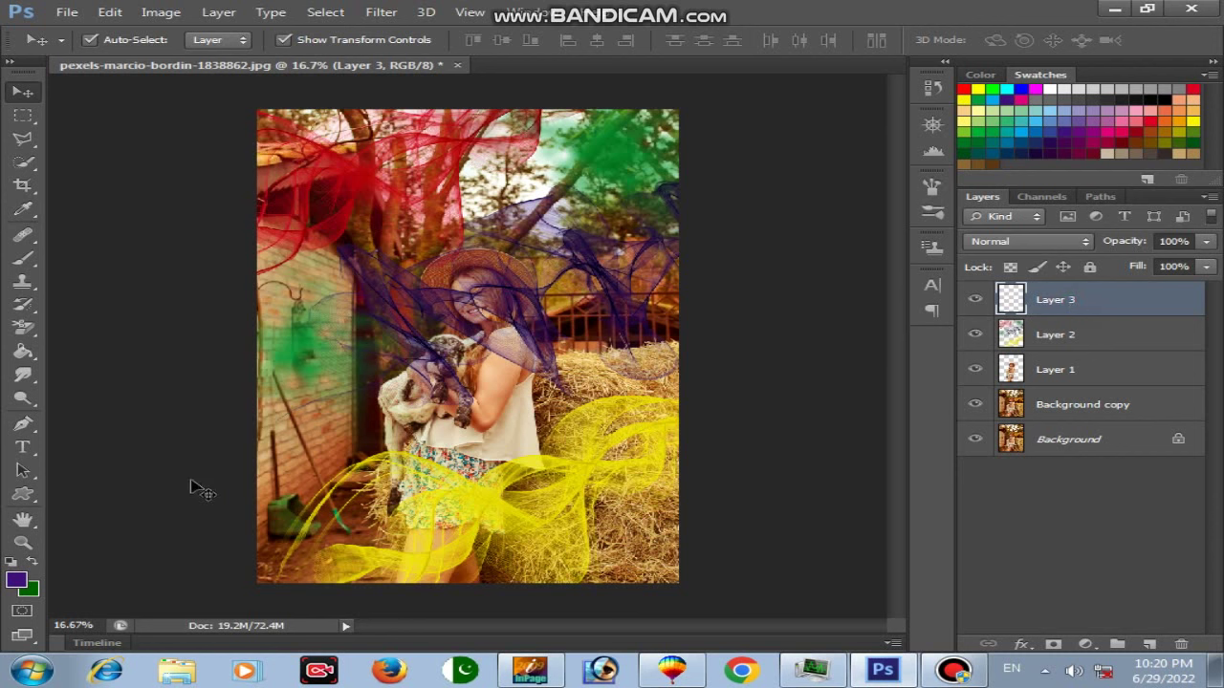
left_click(15, 580)
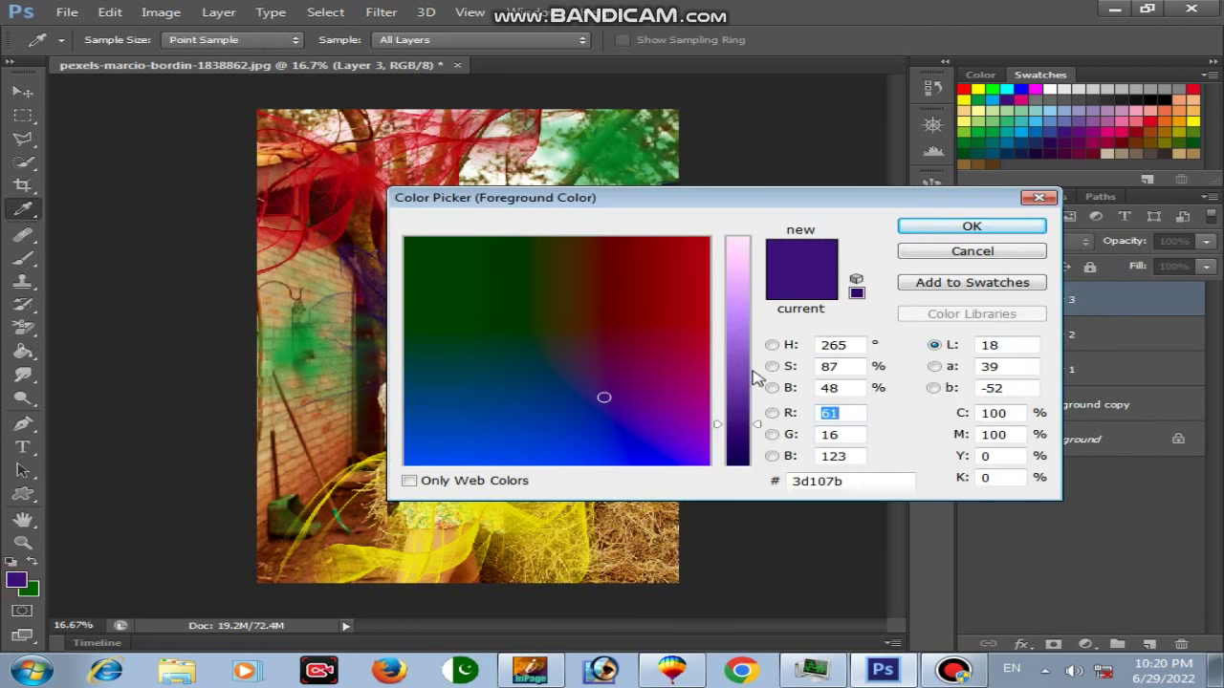
double_click(1016, 412)
Set the foreground colour to dark yellow, CMYK 0/0/100/25.
type("0")
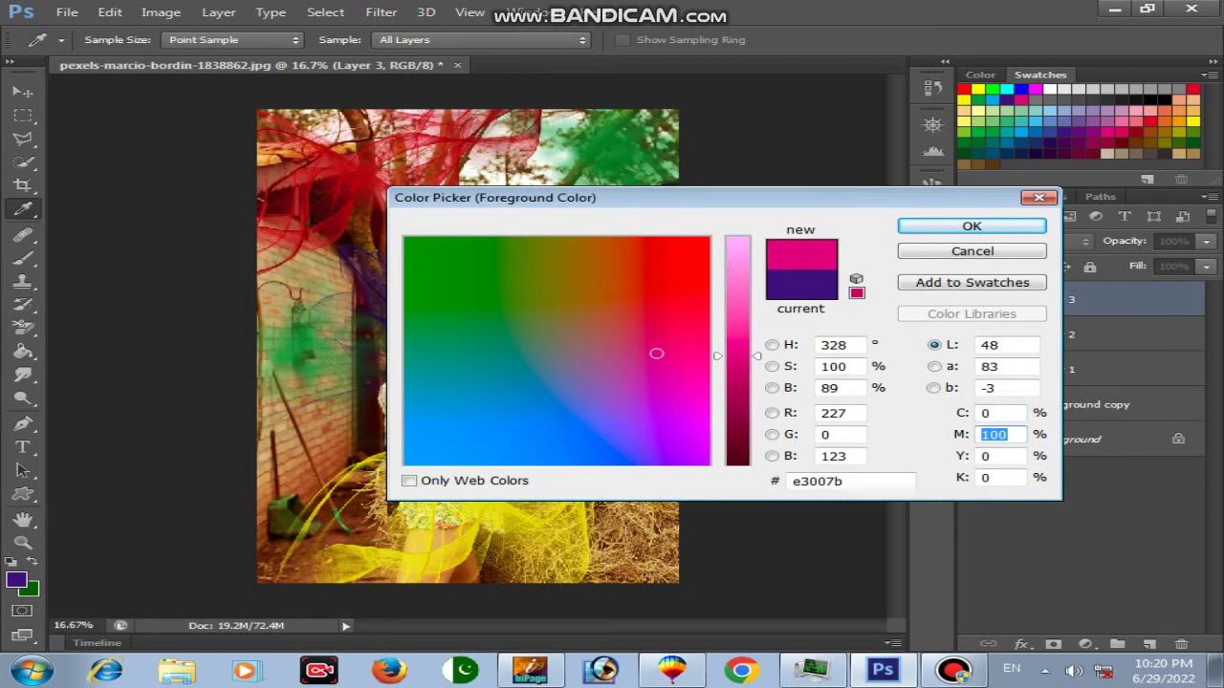
type("0")
key("Tab")
type("100")
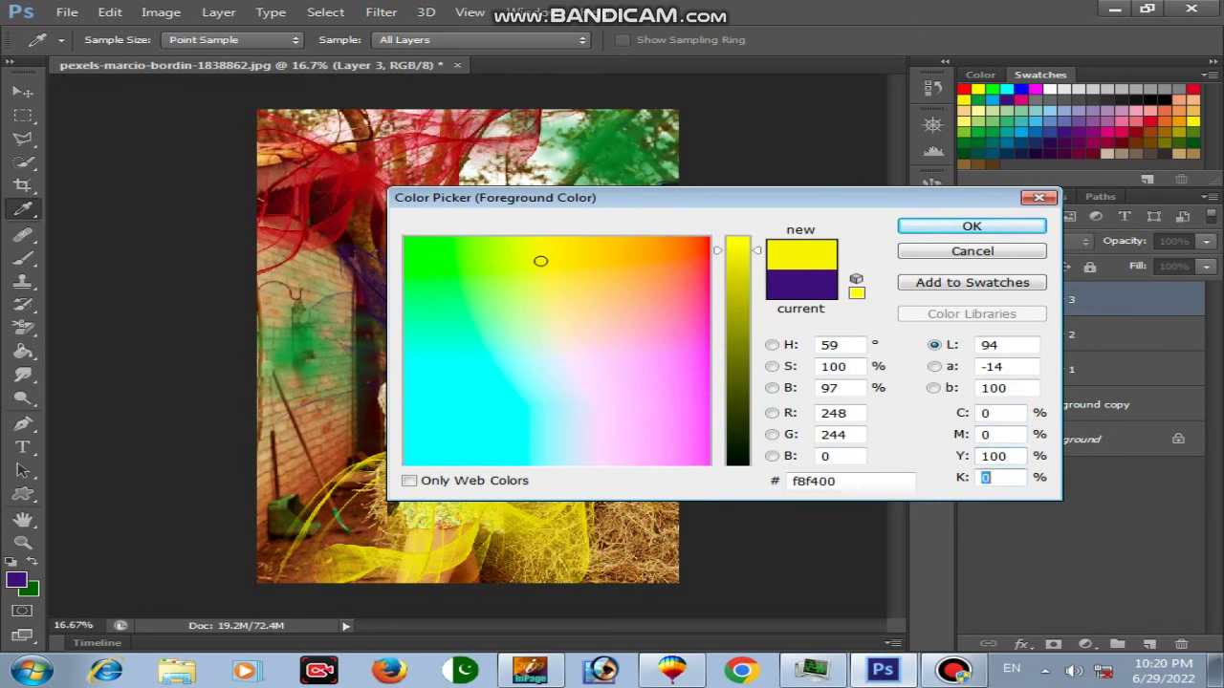
type("25")
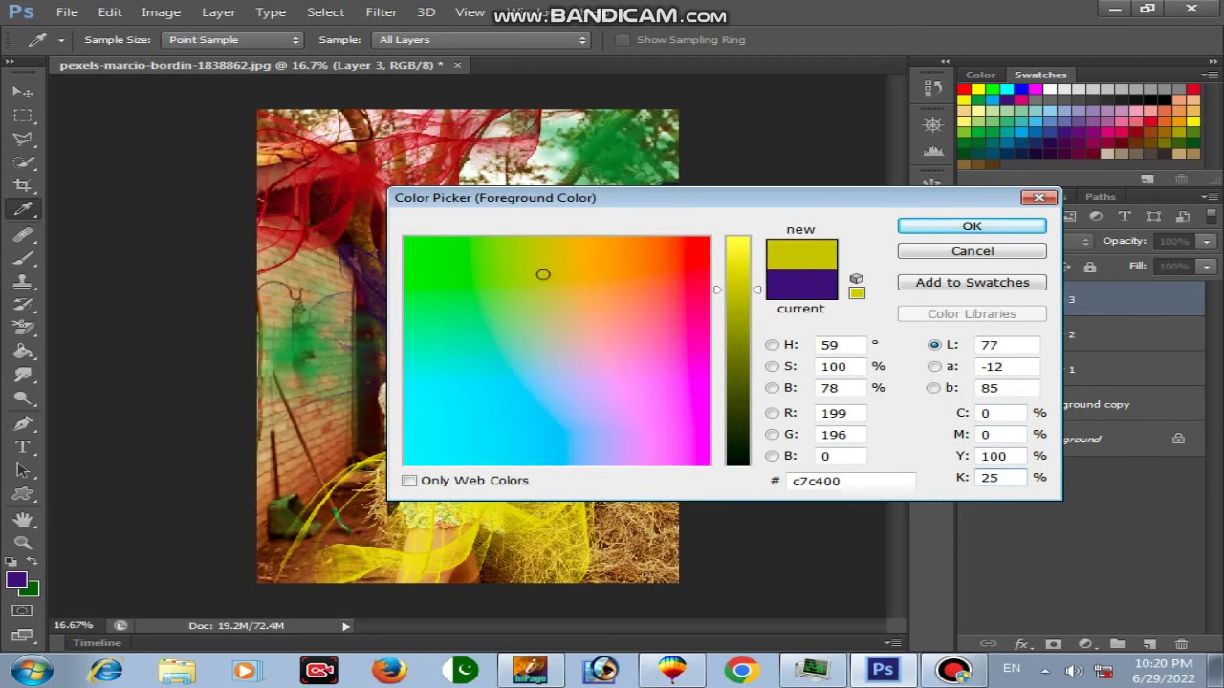
key("Return")
Fill Layer 3 alone with the dark yellow using the Paint Bucket.
key("v")
left_click_drag(897, 387, 640, 179)
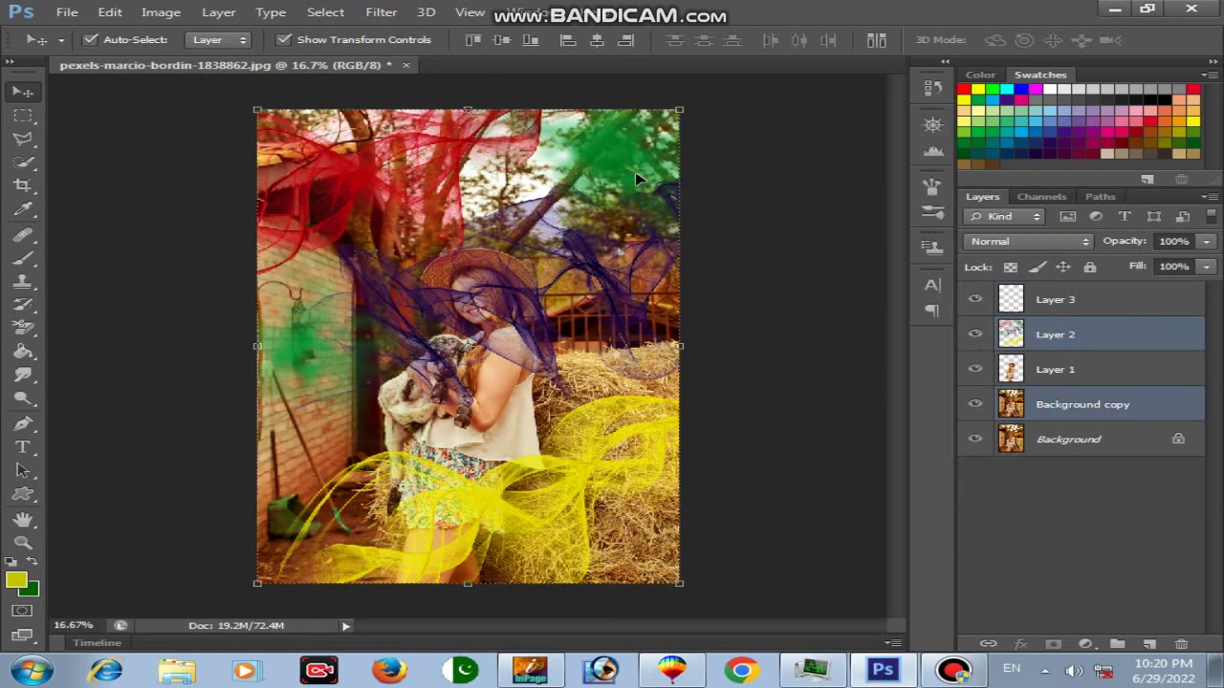
left_click(23, 352)
left_click(559, 181)
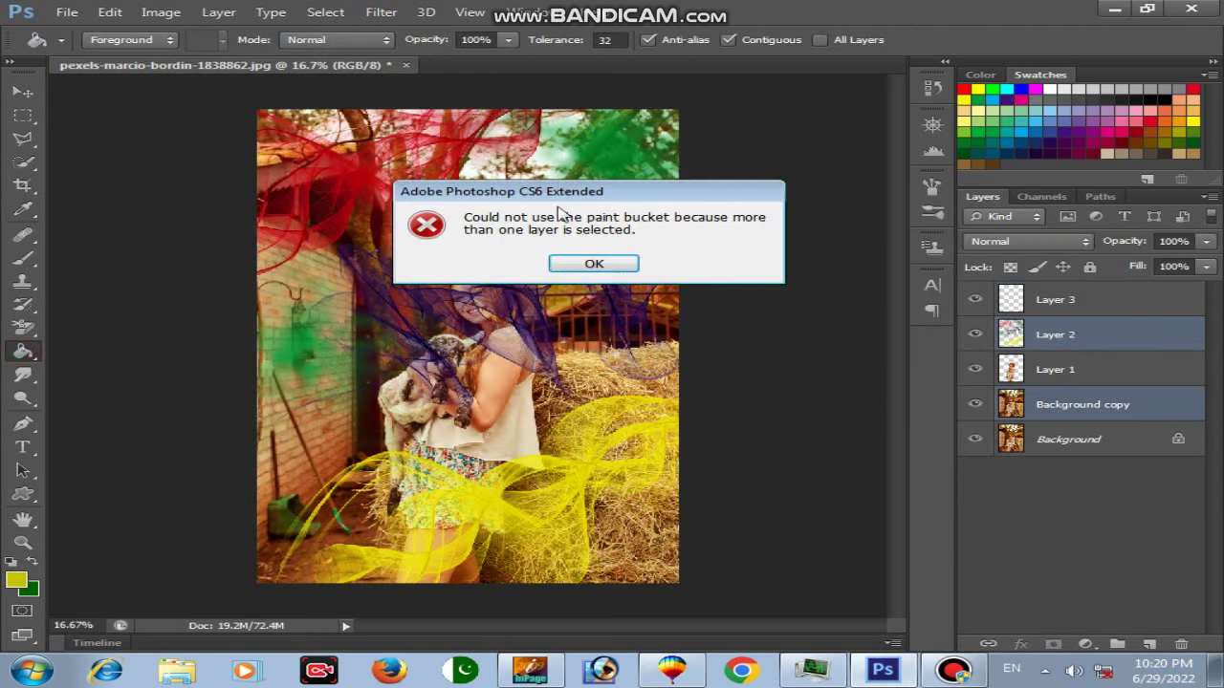
left_click(592, 265)
left_click(1056, 304)
left_click(582, 183)
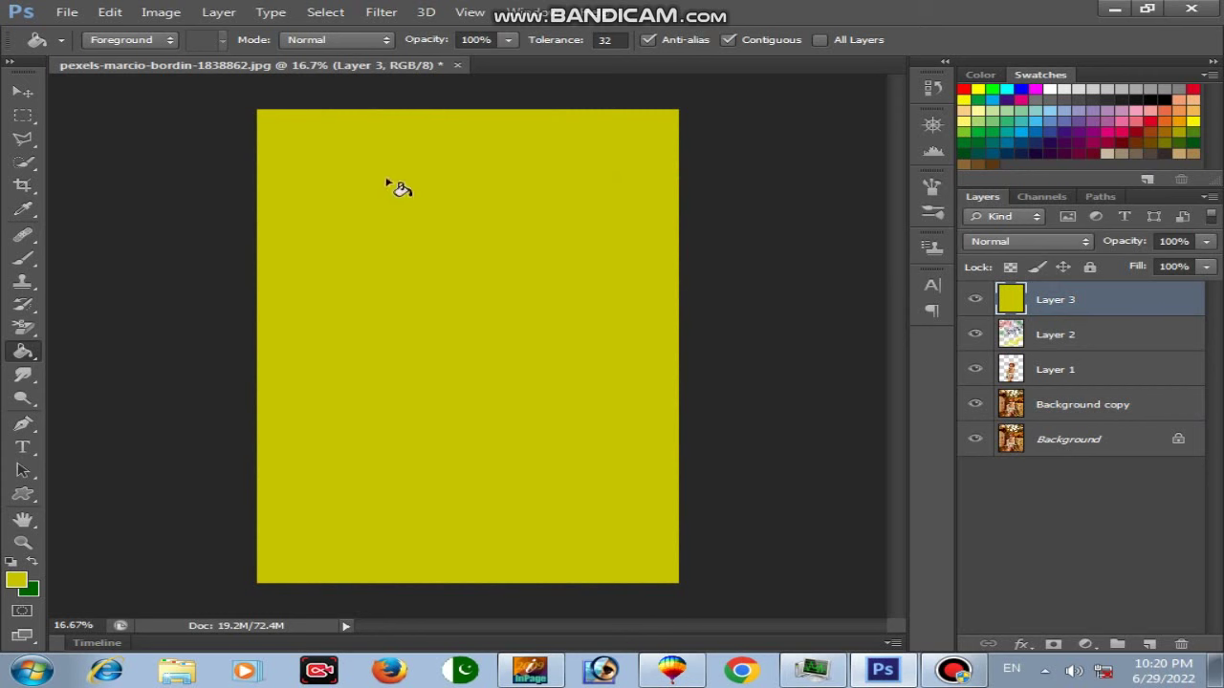
left_click(23, 92)
Move Layer 3 beneath Layer 2, then preview Color blend mode on Layer 2 and cancel.
left_click_drag(1051, 302, 1055, 333)
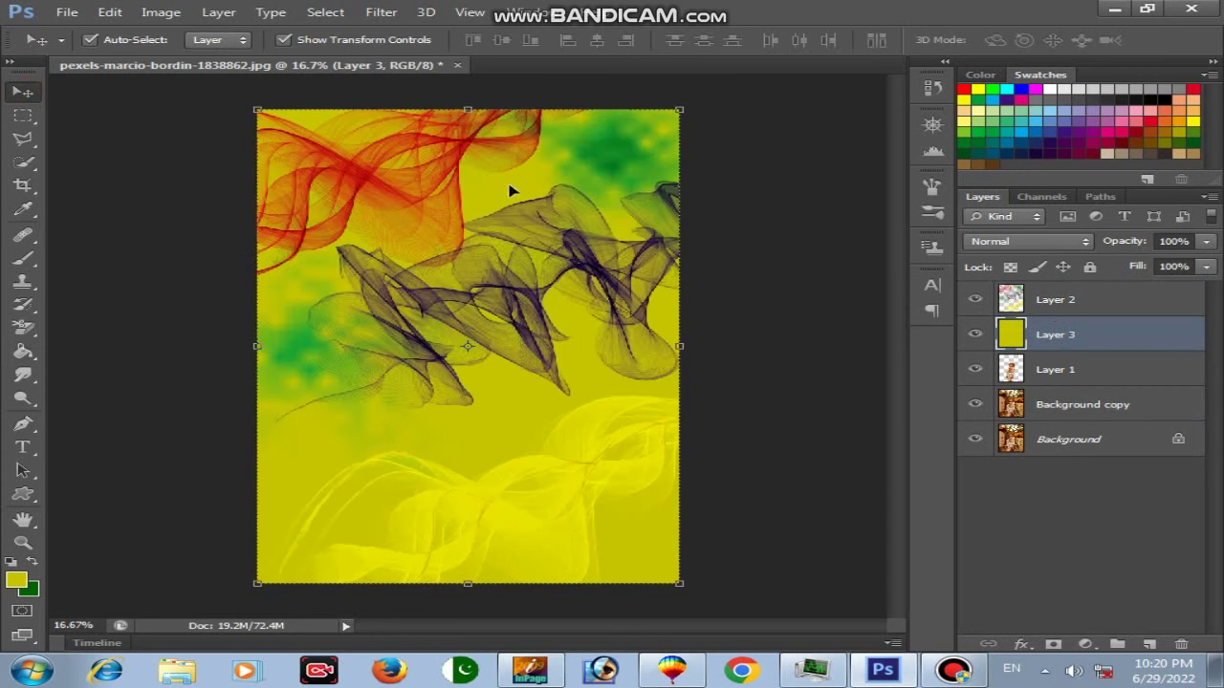
left_click(1074, 307)
right_click(1075, 304)
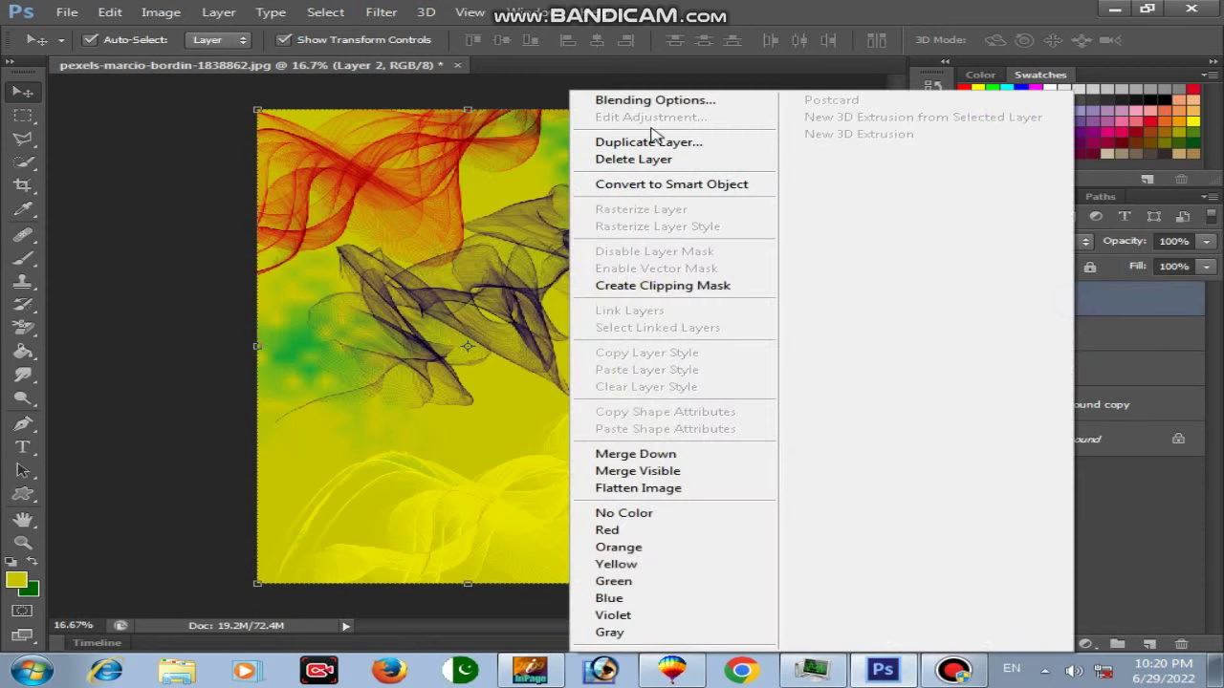
left_click(602, 98)
left_click(926, 143)
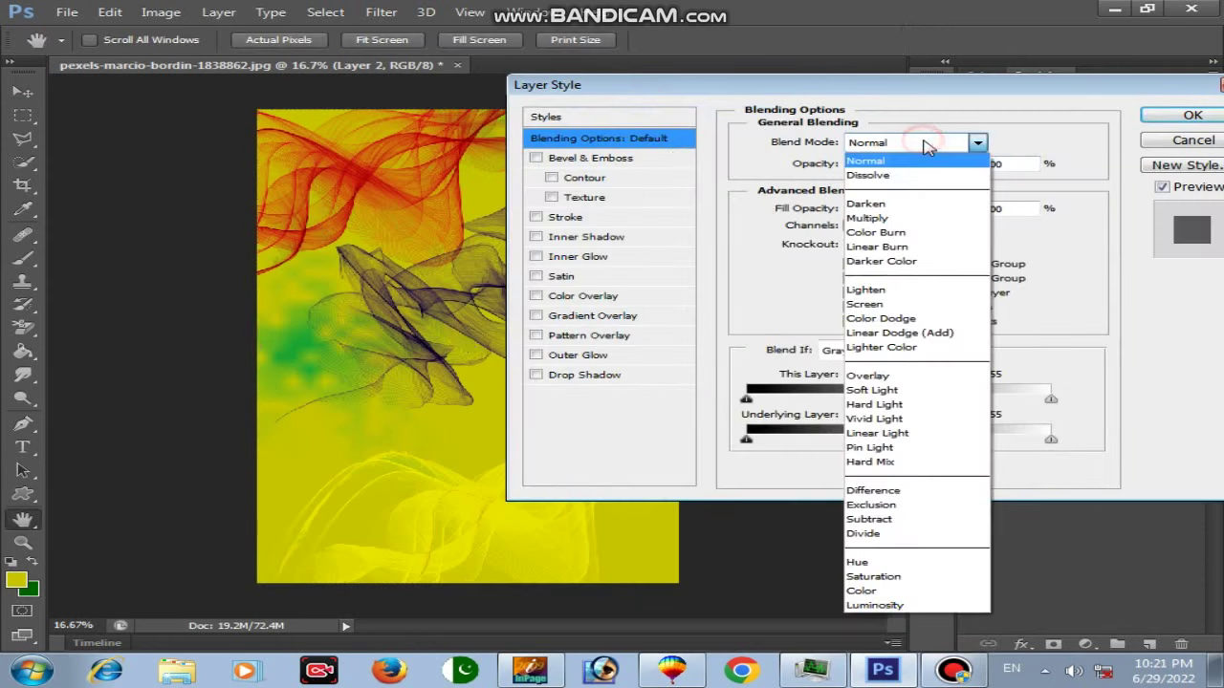
left_click(889, 591)
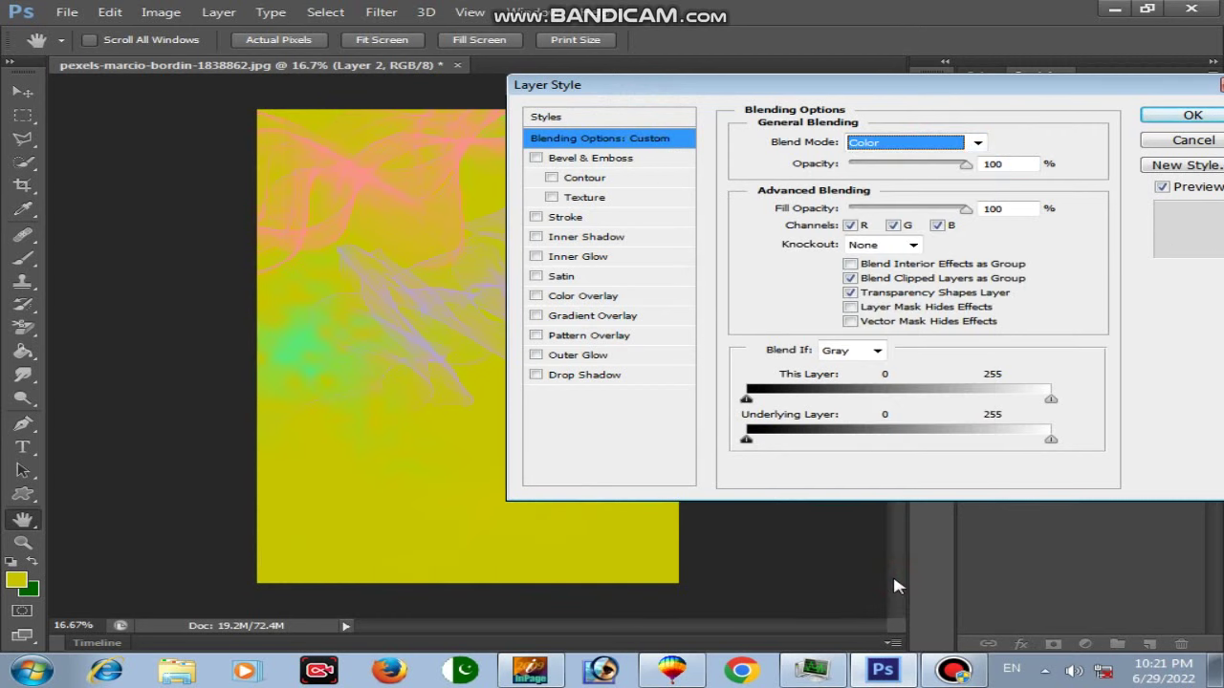
left_click(1186, 141)
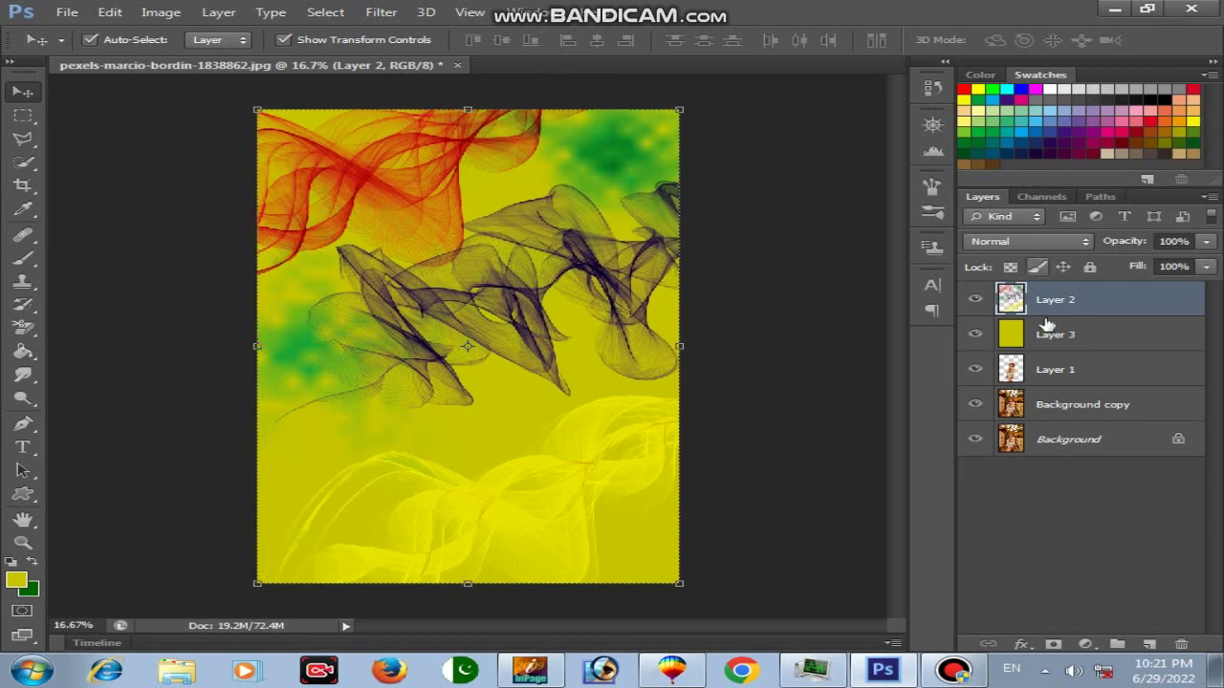
Move the woman's Layer 1 to the top of the layer stack.
left_click_drag(1052, 369, 1056, 300)
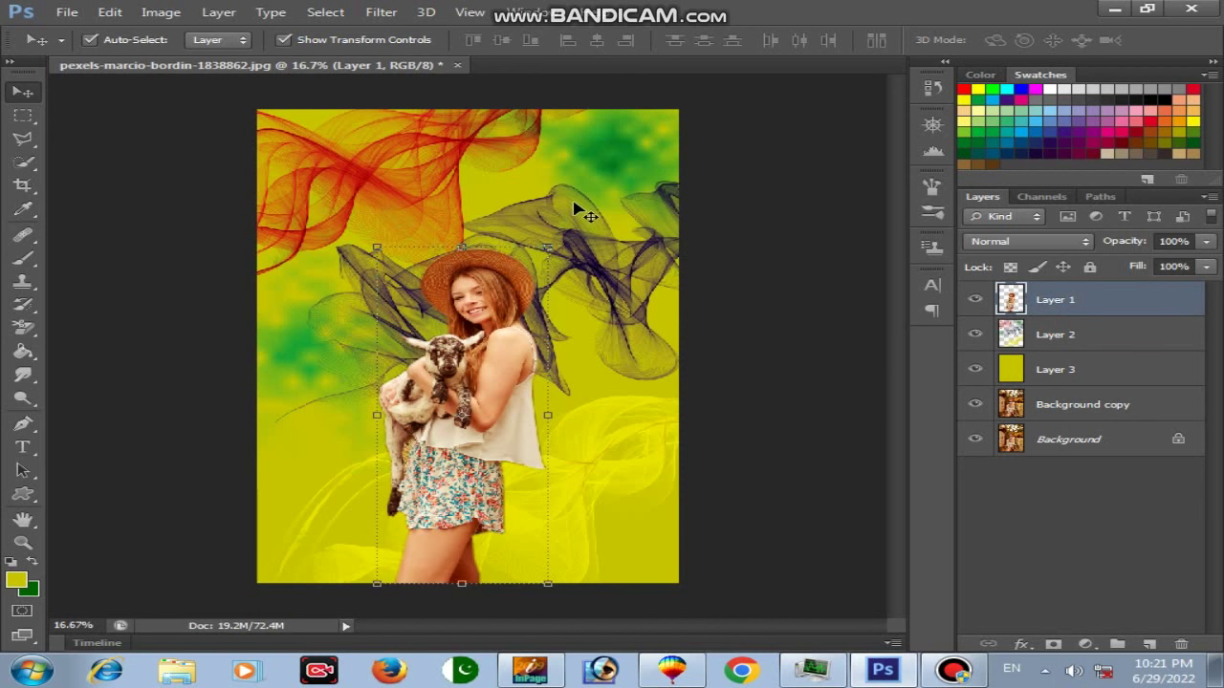
key("ctrl+plus")
key("ctrl+plus")
key("ctrl+plus")
key("ctrl+minus")
key("ctrl+minus")
key("ctrl+minus")
Brighten the woman with a Curves midtone lift and duplicate her layer.
key("ctrl+m")
left_click_drag(890, 319, 881, 319)
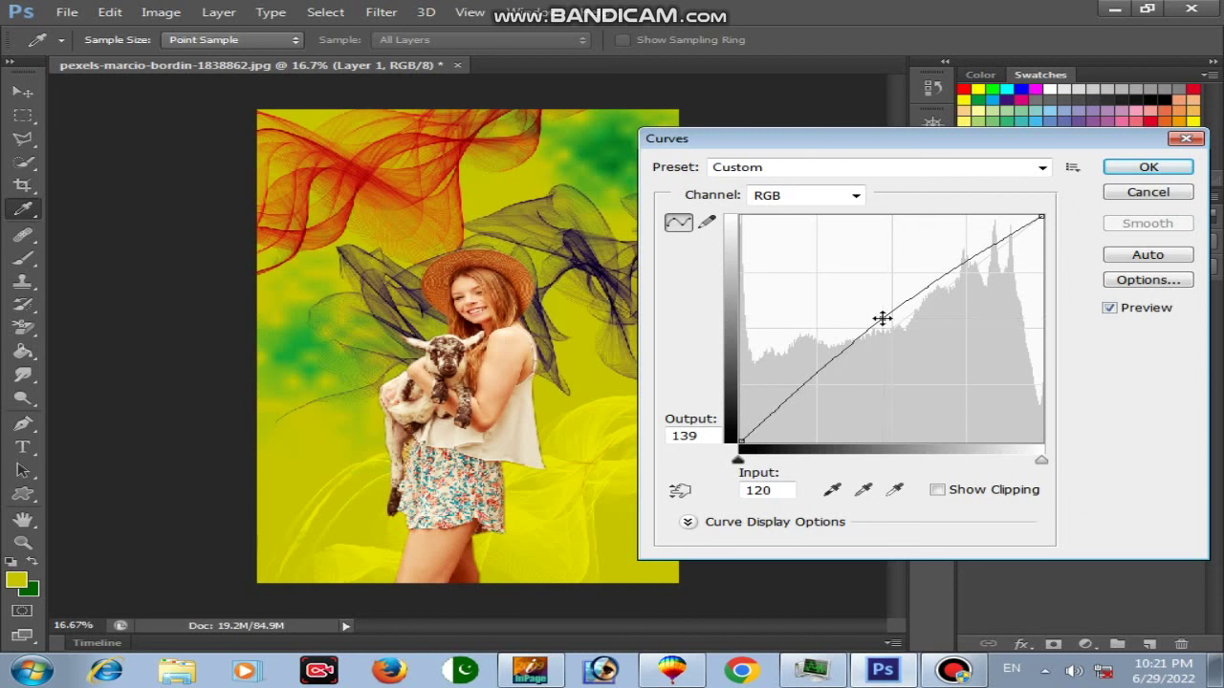
left_click(1147, 167)
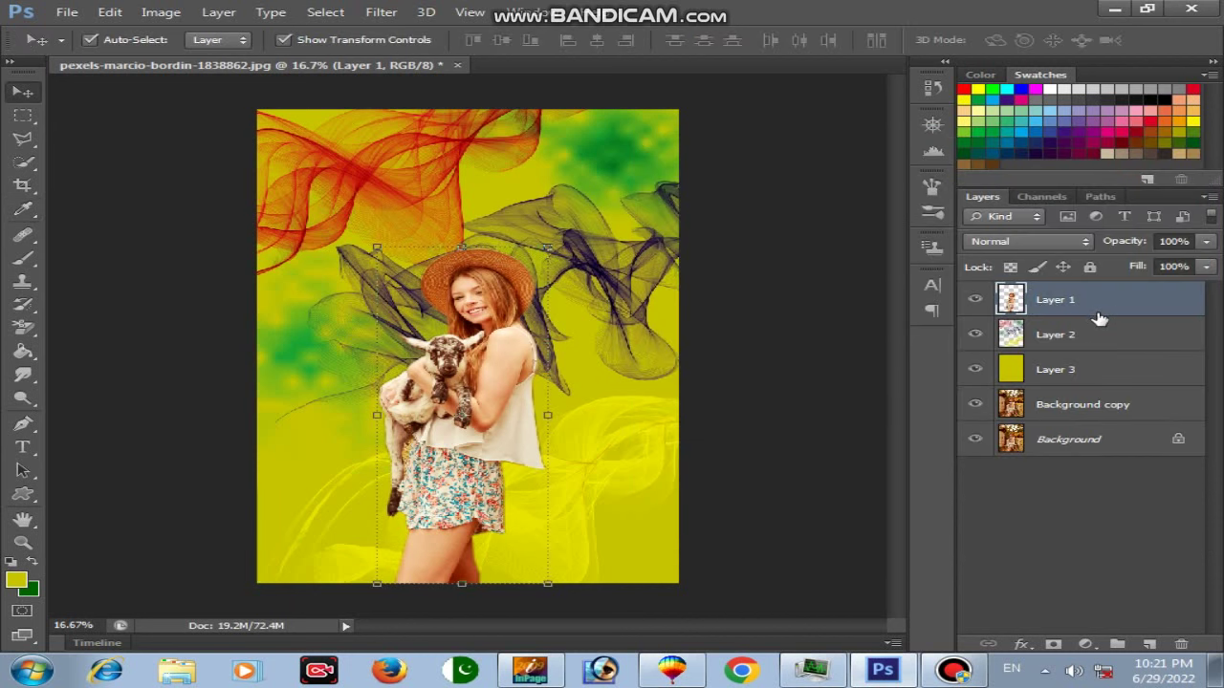
key("ctrl+j")
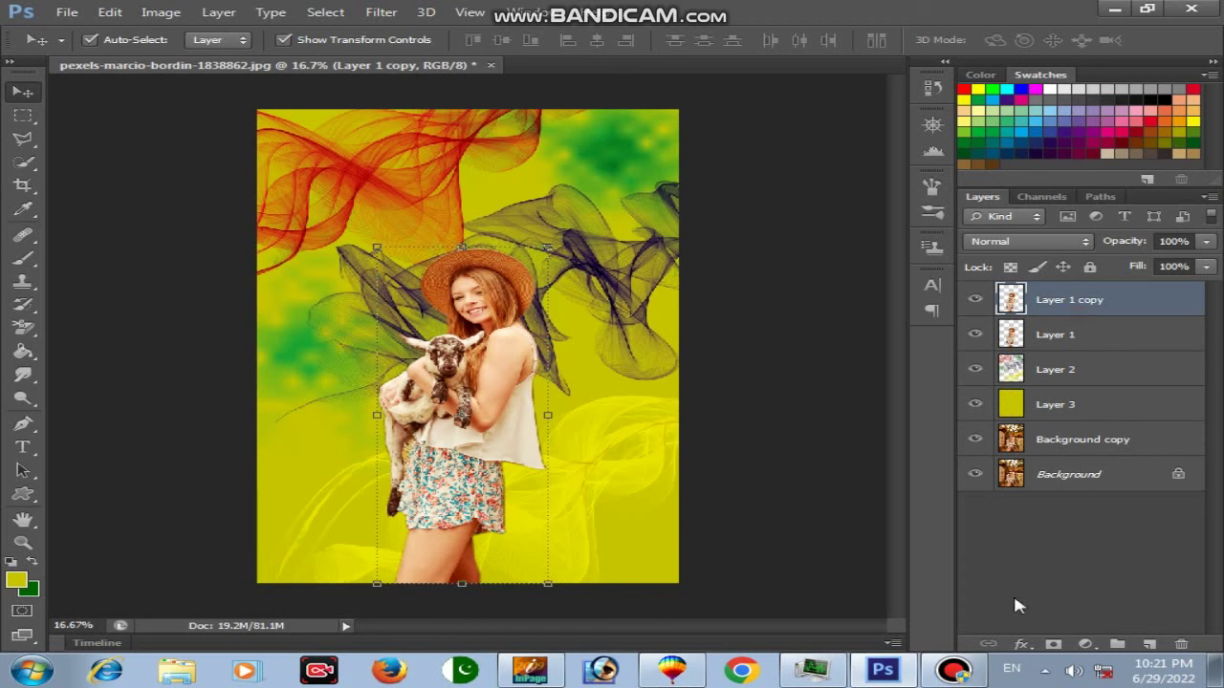
Add new Layer 4 and set the foreground colour to black (K 100).
left_click(1150, 647)
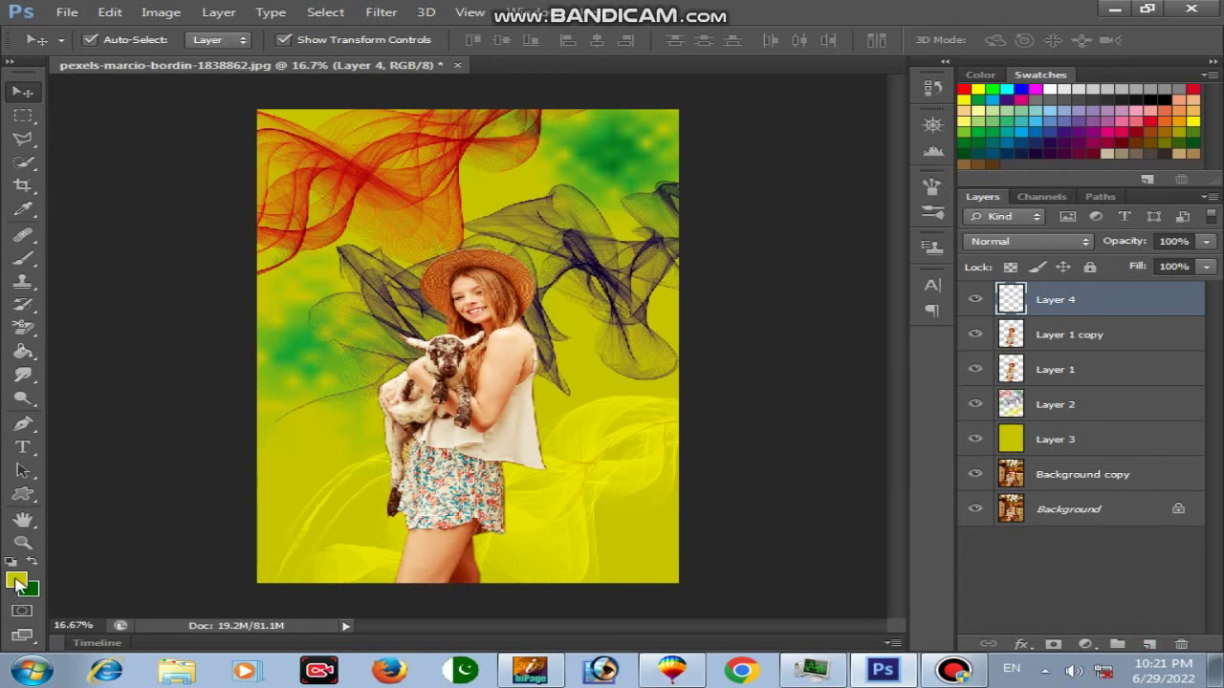
left_click(16, 580)
left_click(1011, 457)
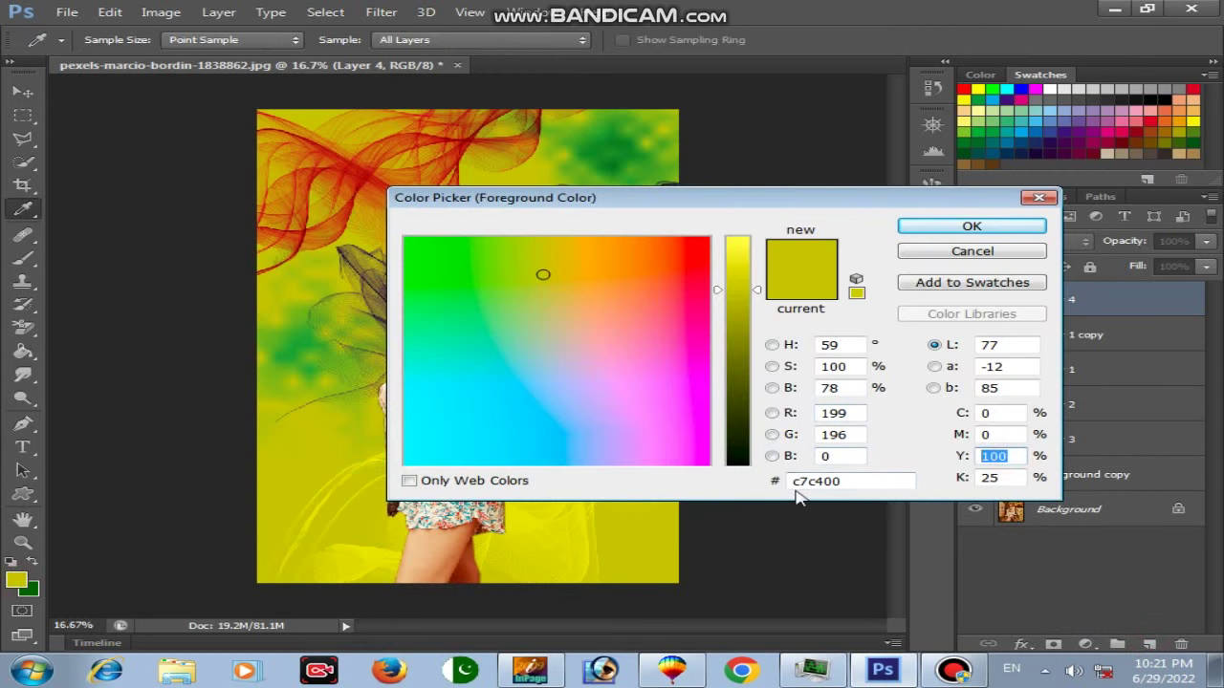
type("0")
key("Tab")
type("100")
key("Return")
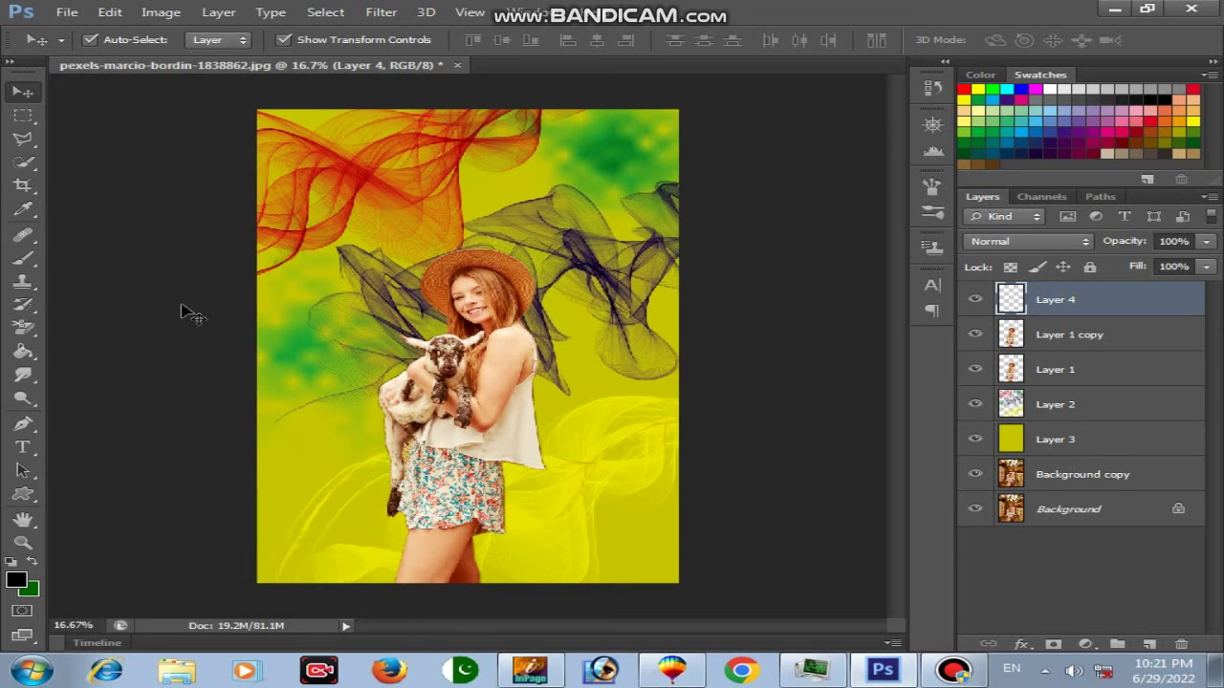
Fill Layer 4 with solid black using the Paint Bucket.
left_click(23, 352)
left_click(617, 221)
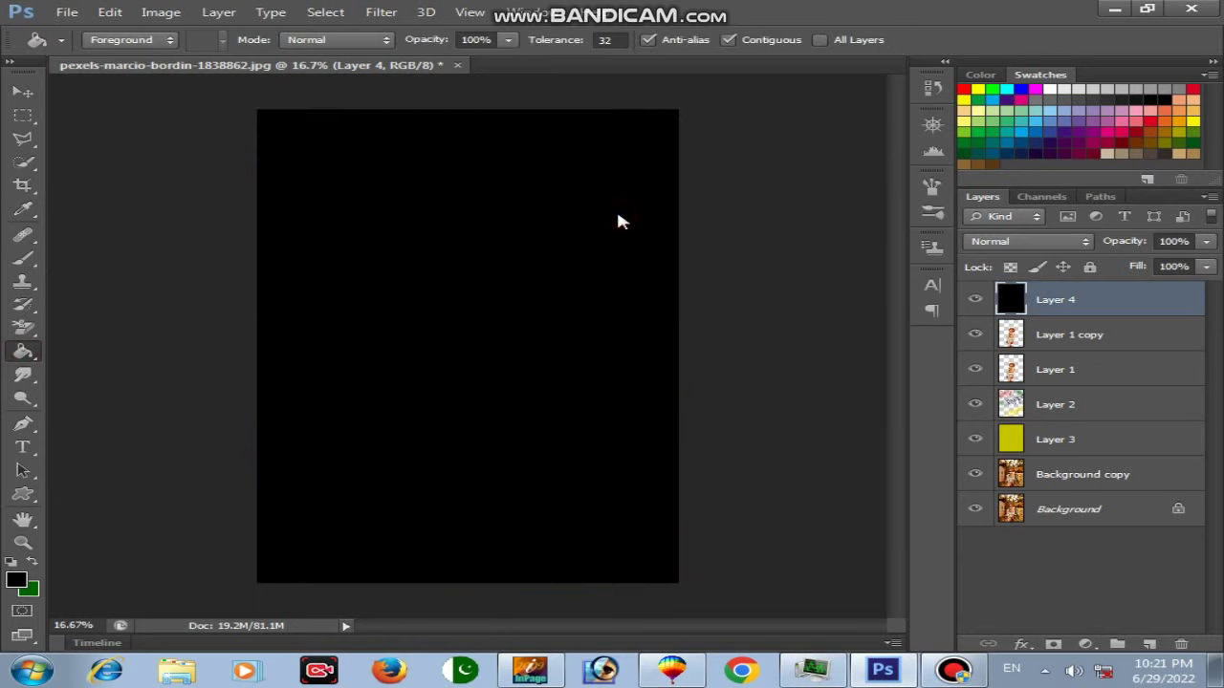
left_click(23, 92)
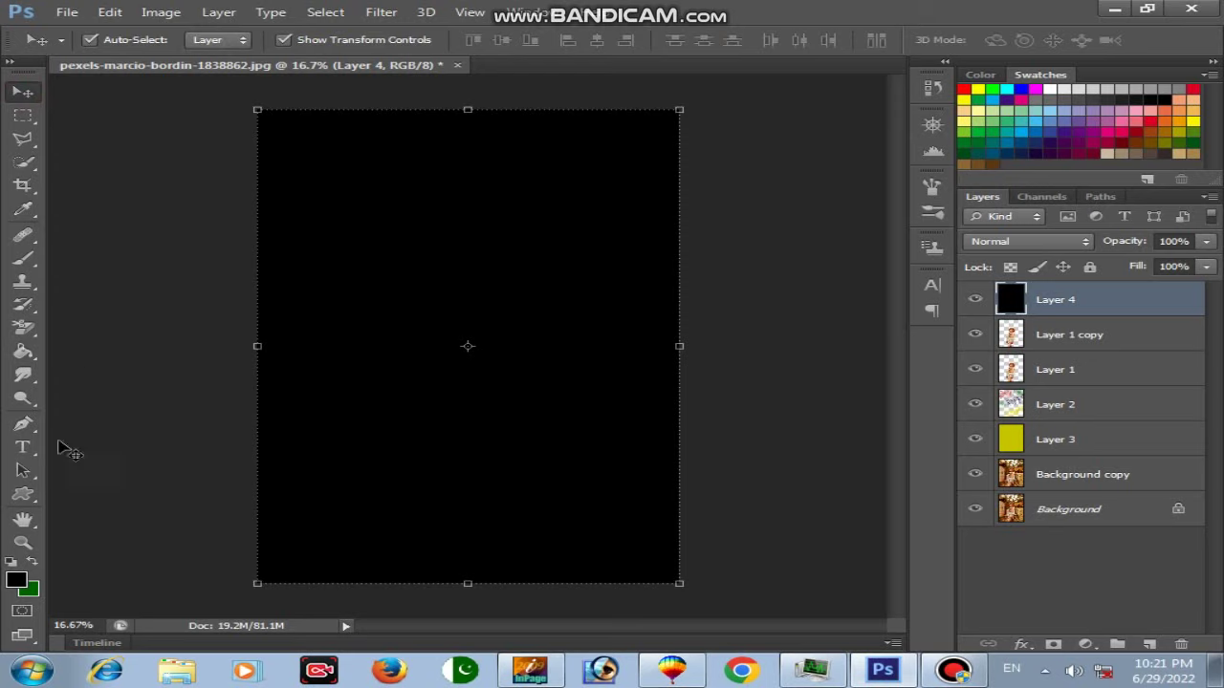
Select the Brush tool and set the foreground colour to yellow.
left_click(23, 258)
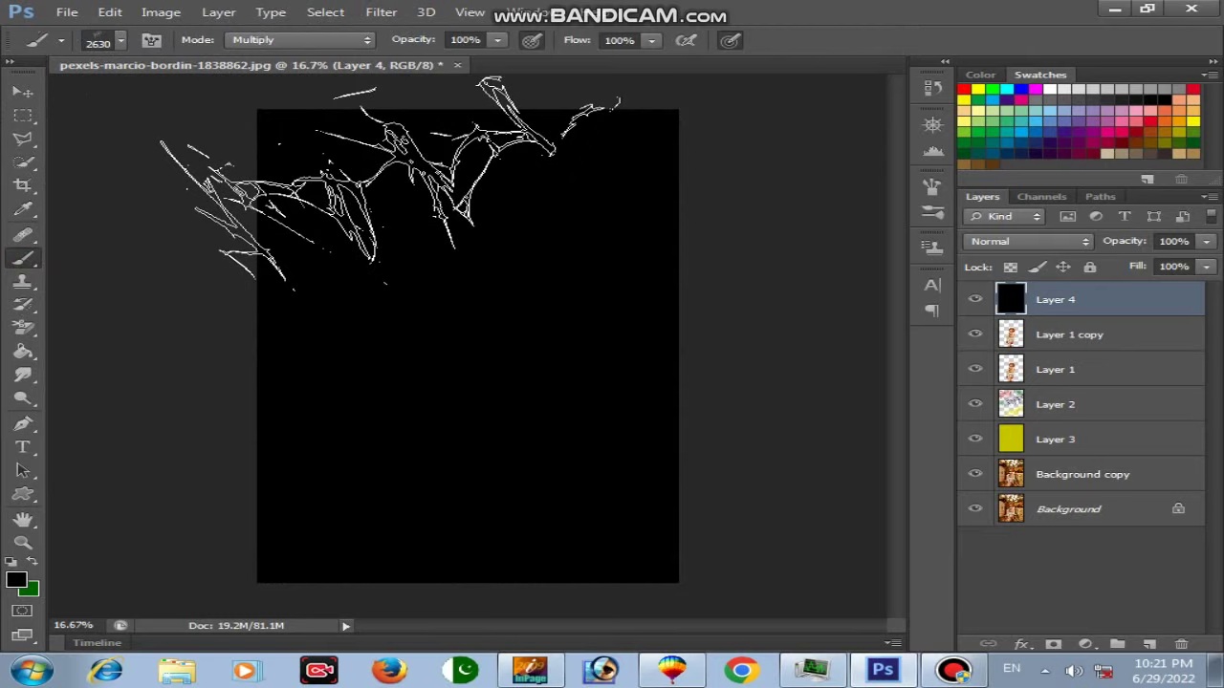
left_click(17, 580)
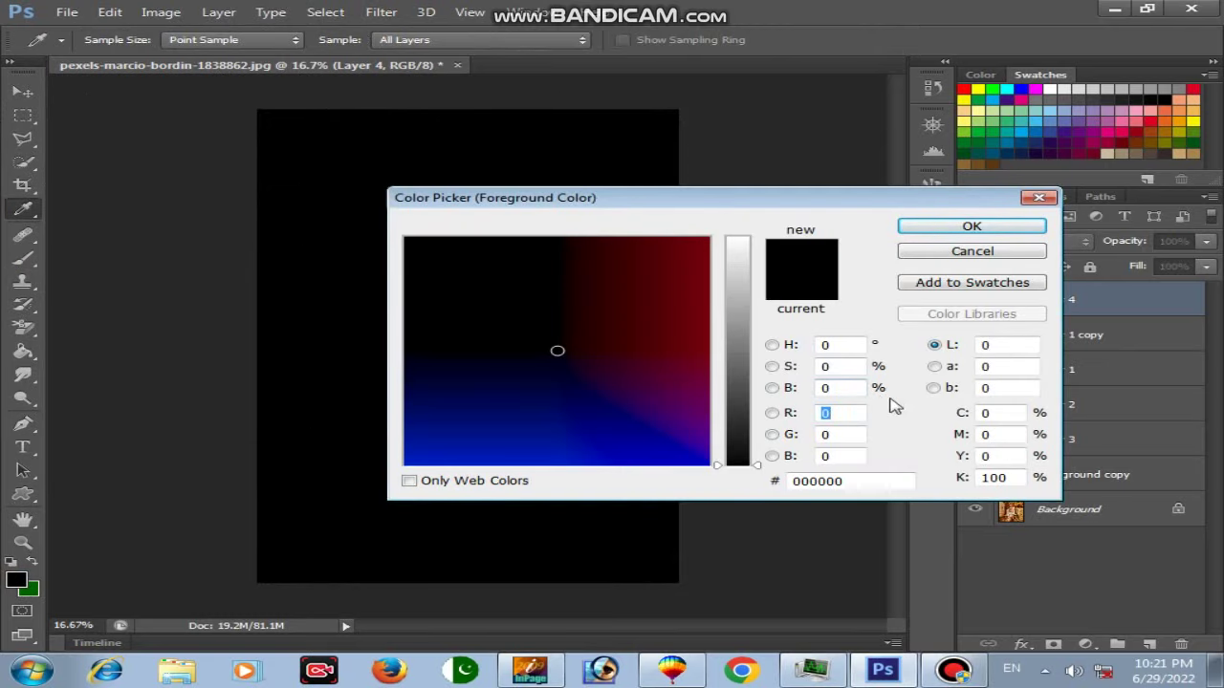
left_click(992, 456)
type("0")
key("Return")
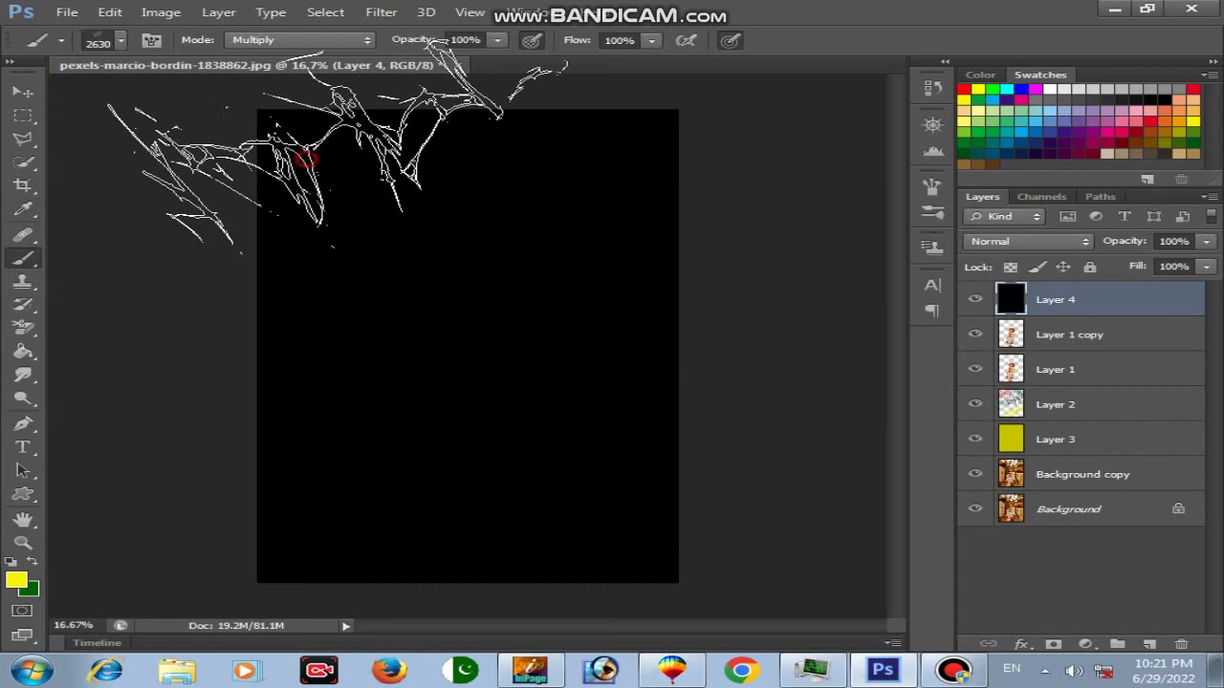
On new Layer 5, stamp smoke-brush ribbons at the top-left, bottom and middle.
left_click(1148, 644)
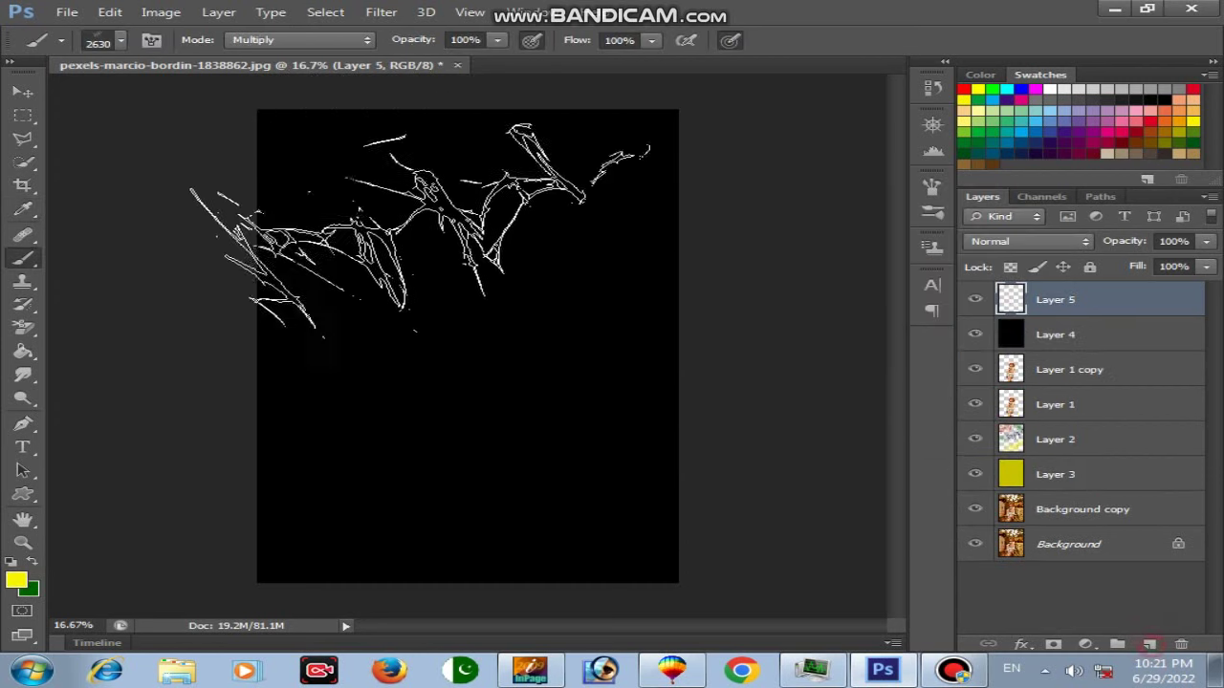
left_click(392, 139)
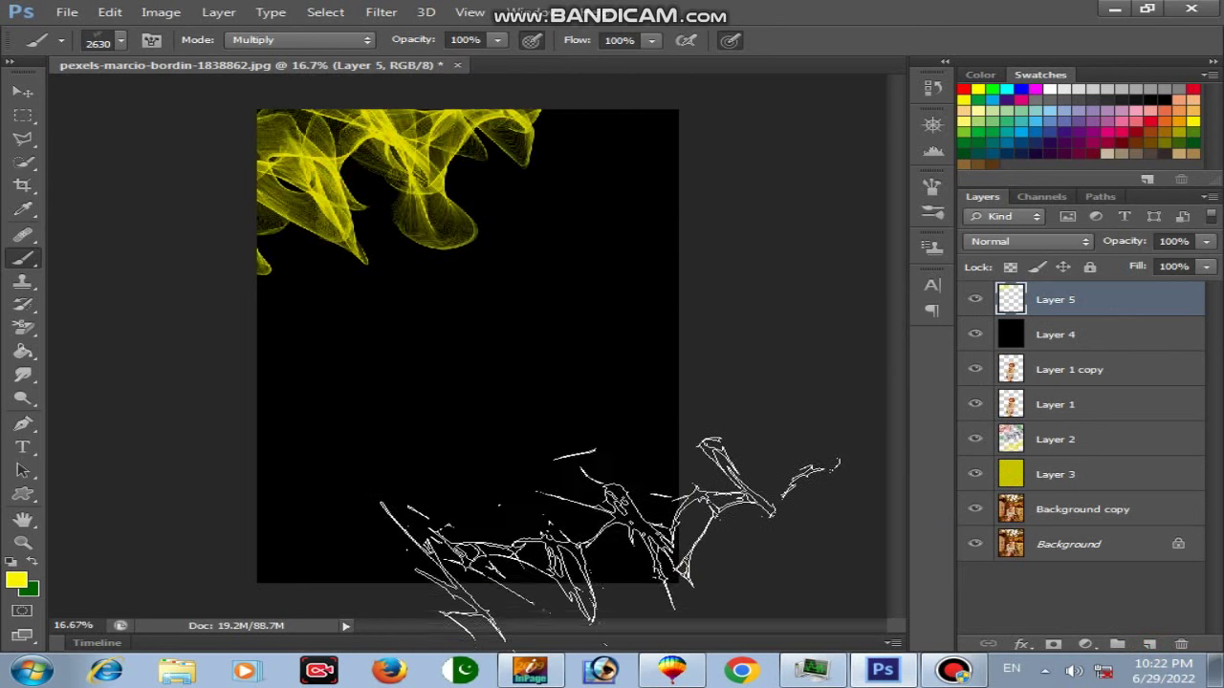
left_click(602, 516)
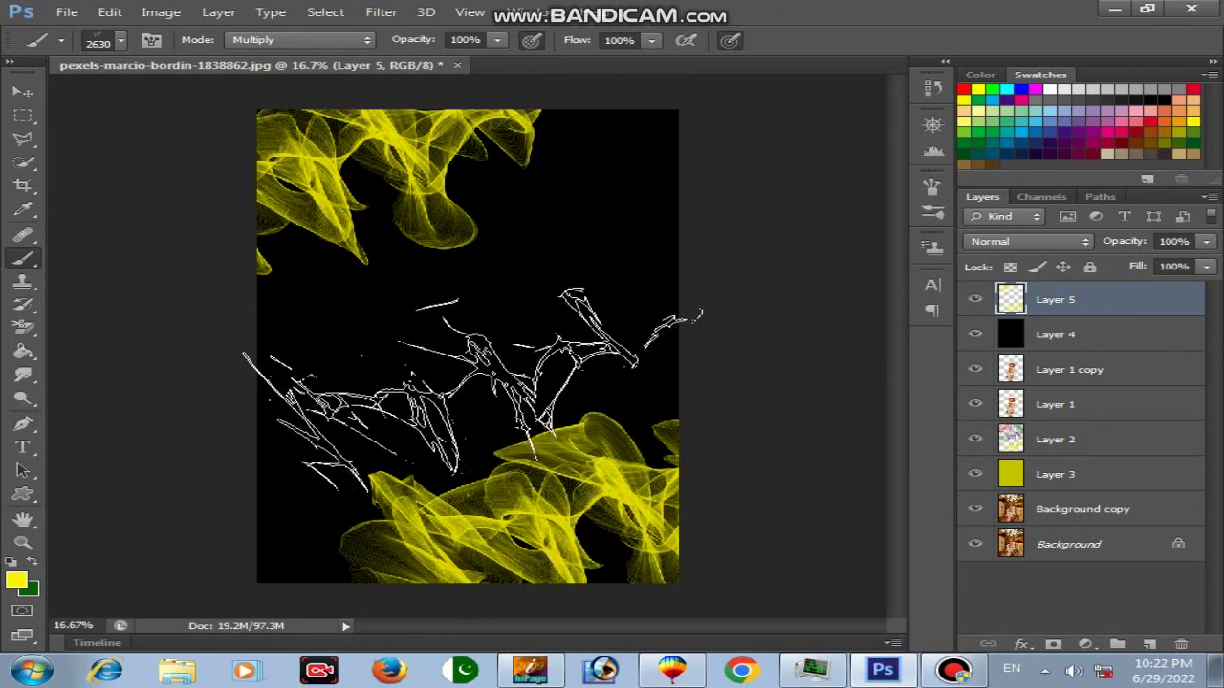
left_click(430, 368)
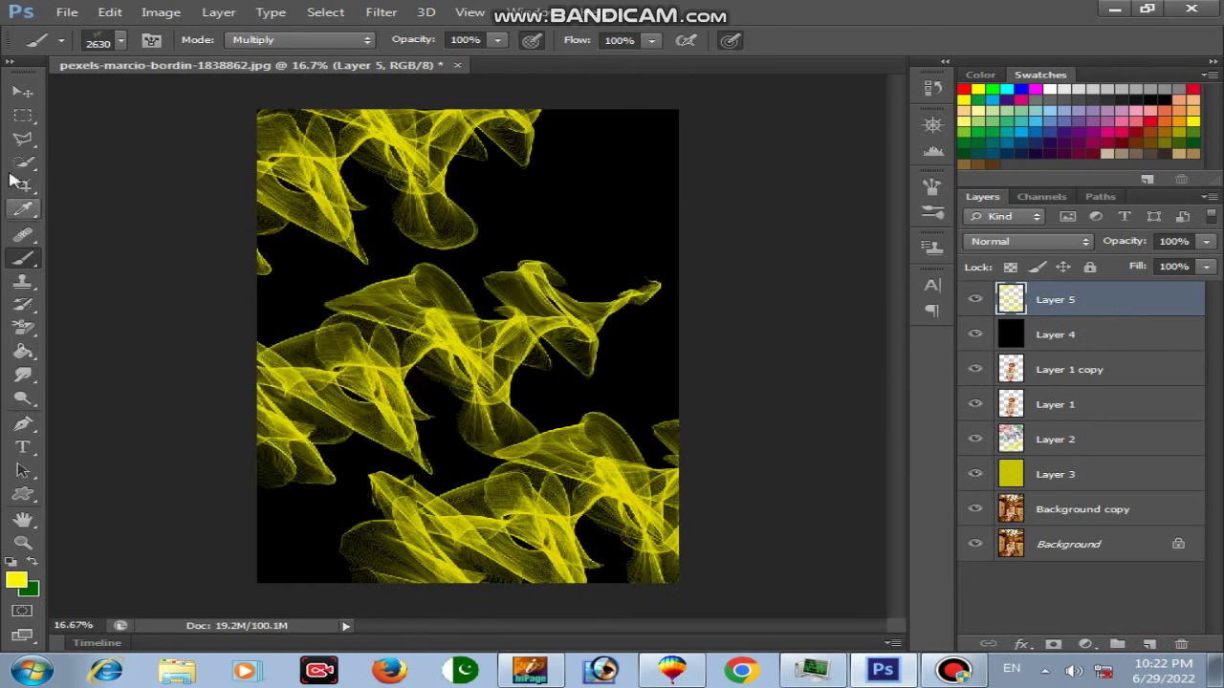
left_click(25, 92)
Preview Color blend mode on Layer 5 in Blending Options, then cancel it.
right_click(1086, 302)
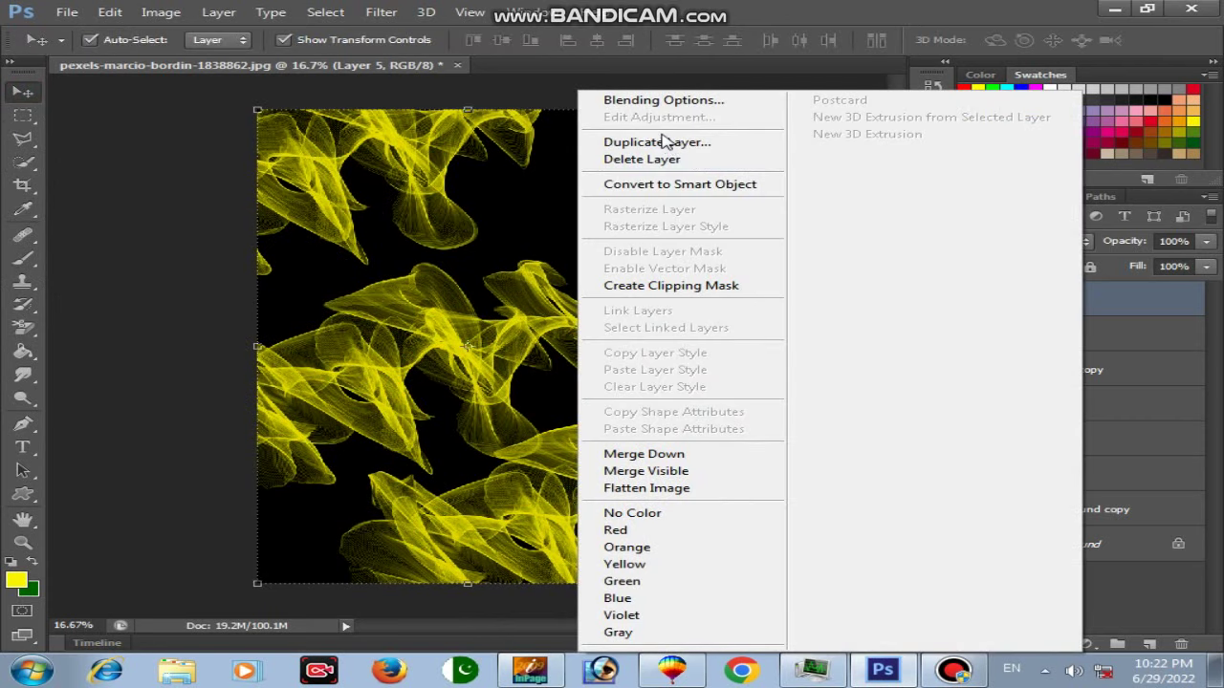
left_click(650, 100)
left_click(888, 144)
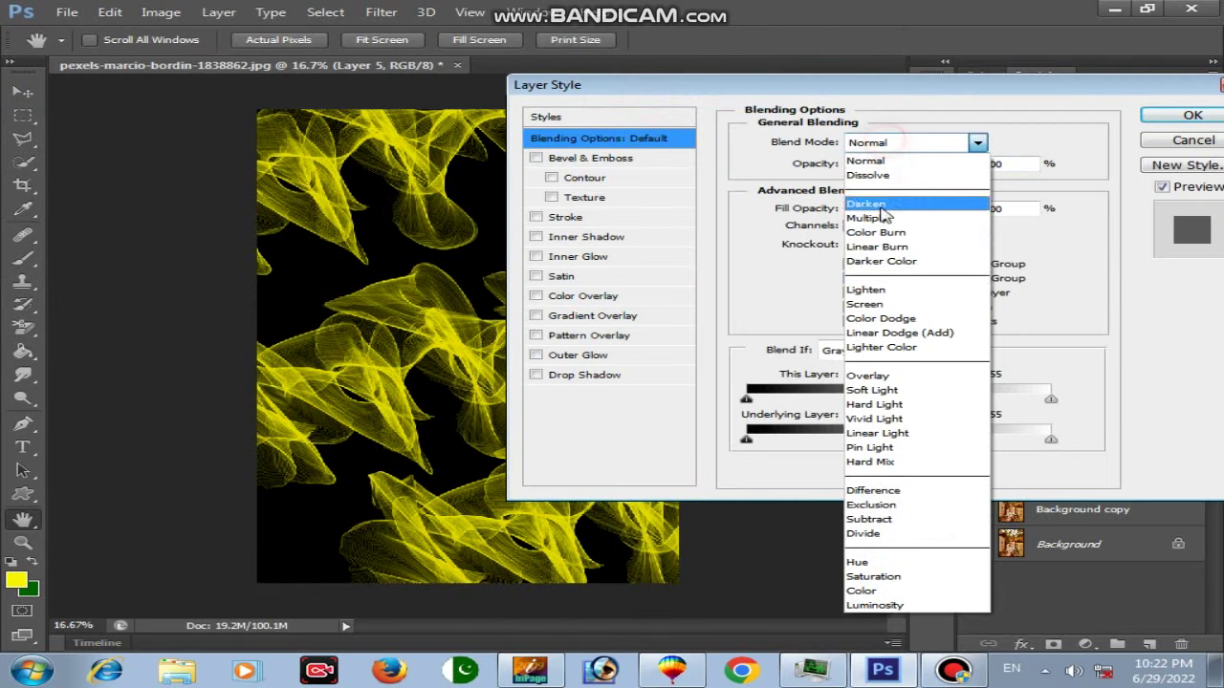
left_click(870, 593)
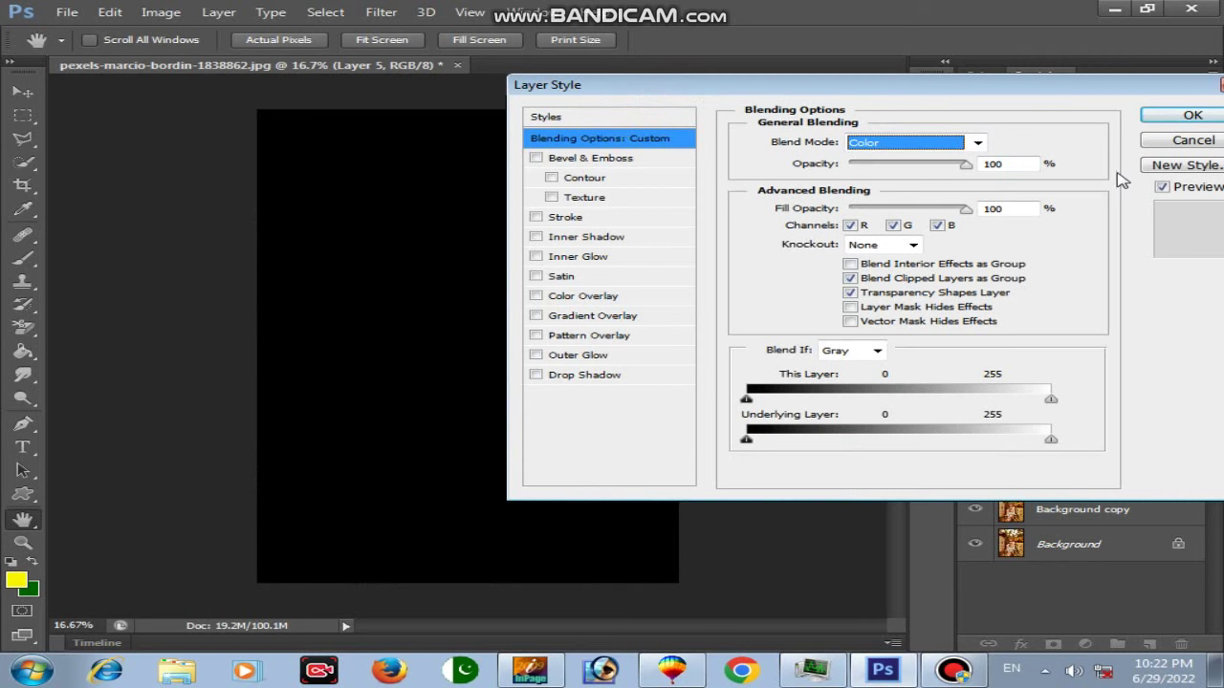
left_click(1174, 142)
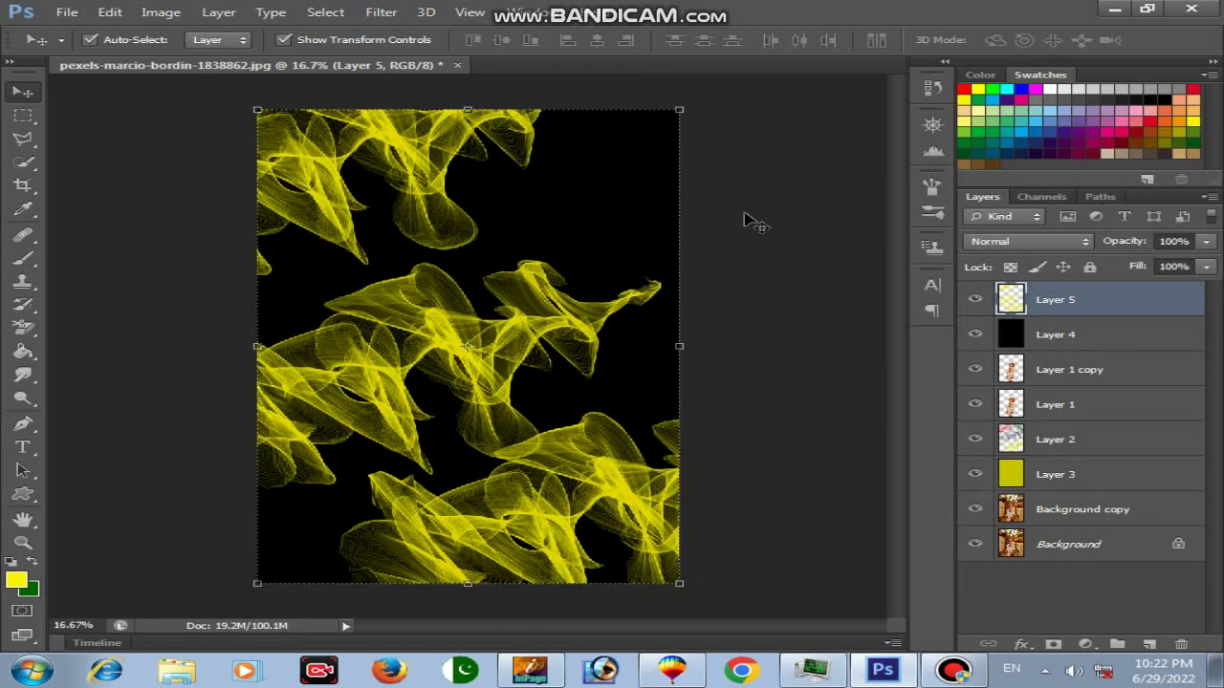
Add Layer 6 and choose the soft round brush at about 432 px.
left_click(1149, 644)
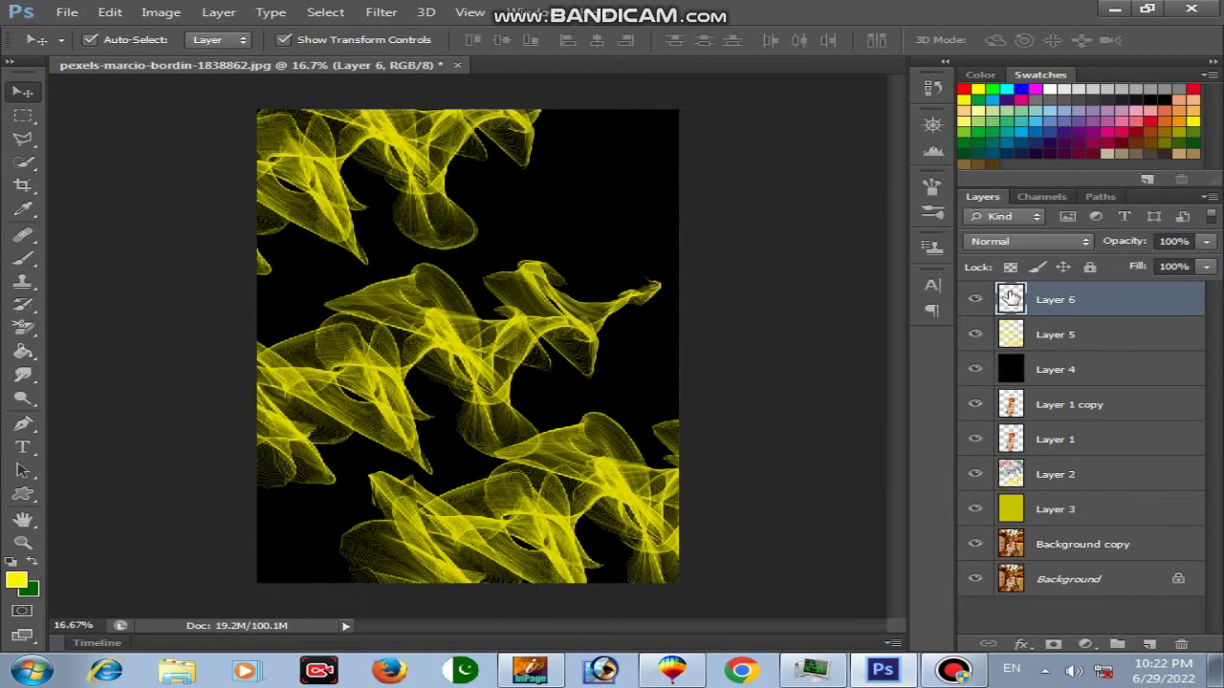
left_click(23, 257)
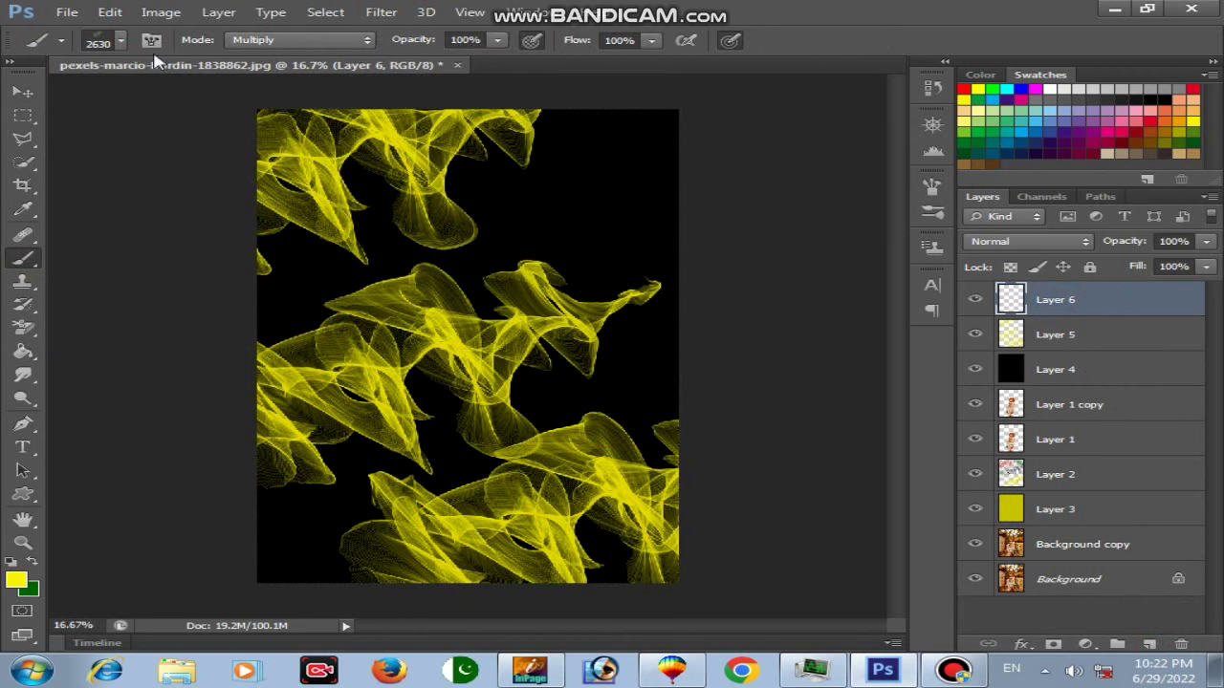
left_click(119, 40)
left_click_drag(639, 356, 639, 208)
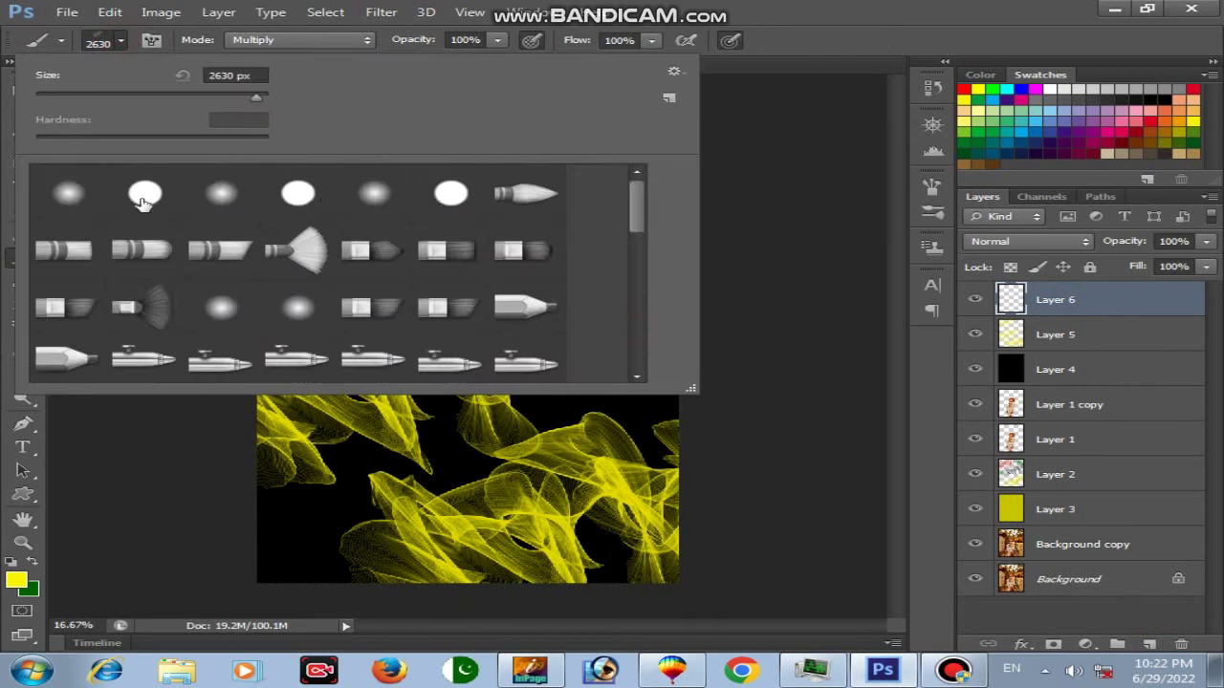
left_click(91, 195)
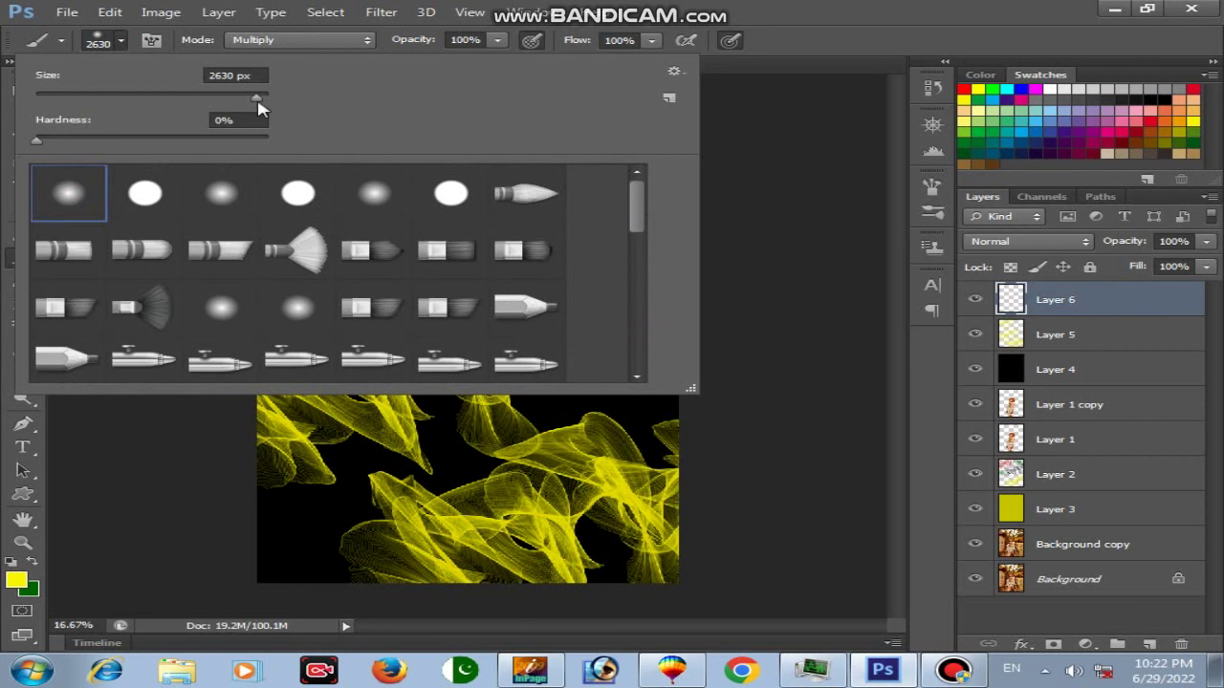
left_click_drag(258, 100, 232, 100)
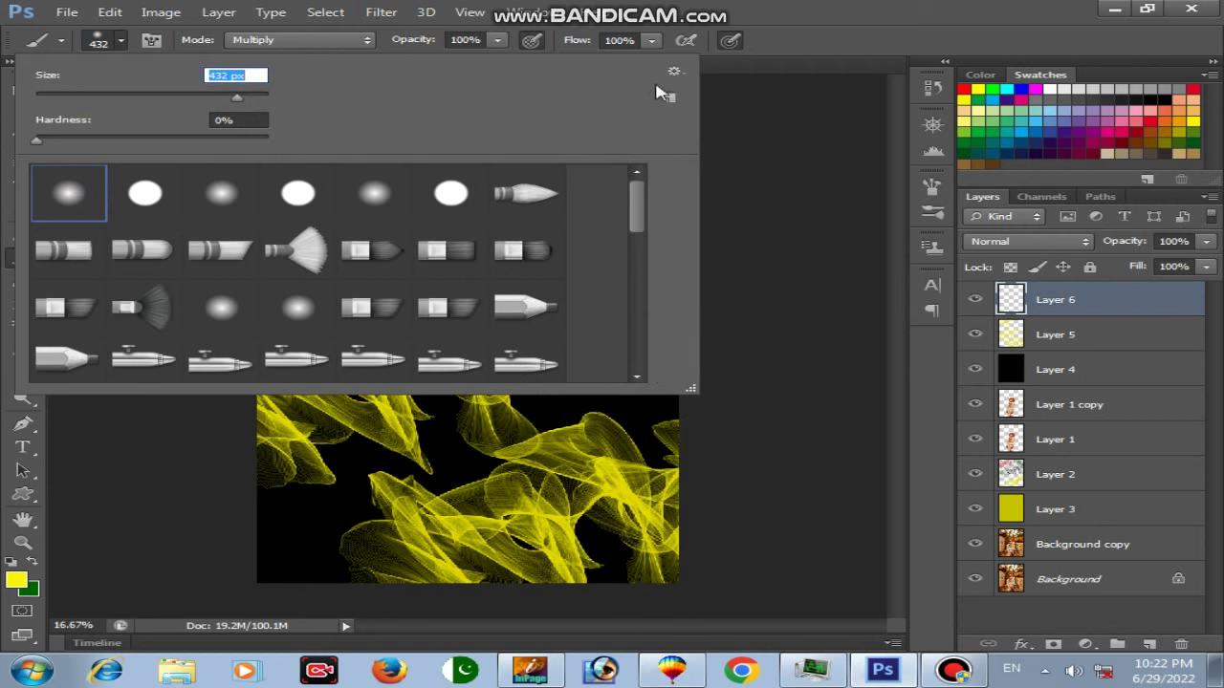
left_click(124, 41)
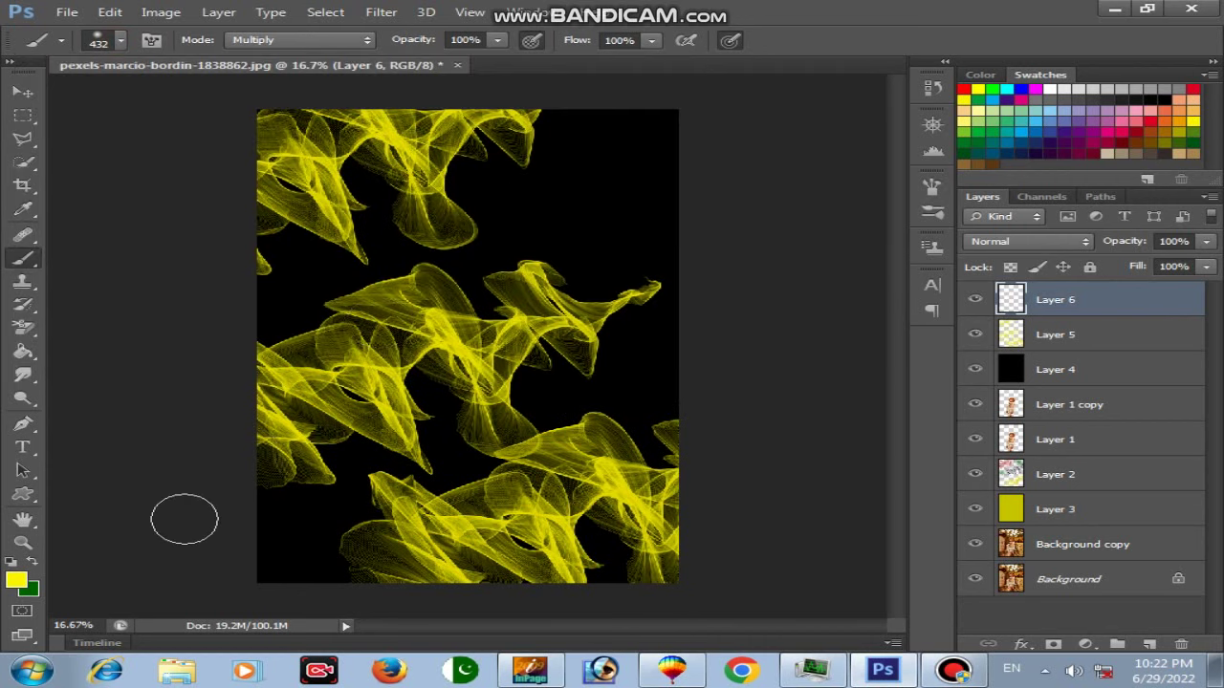
Set the foreground to red (M 100) and paint along the top, right and bottom edges.
left_click(27, 579)
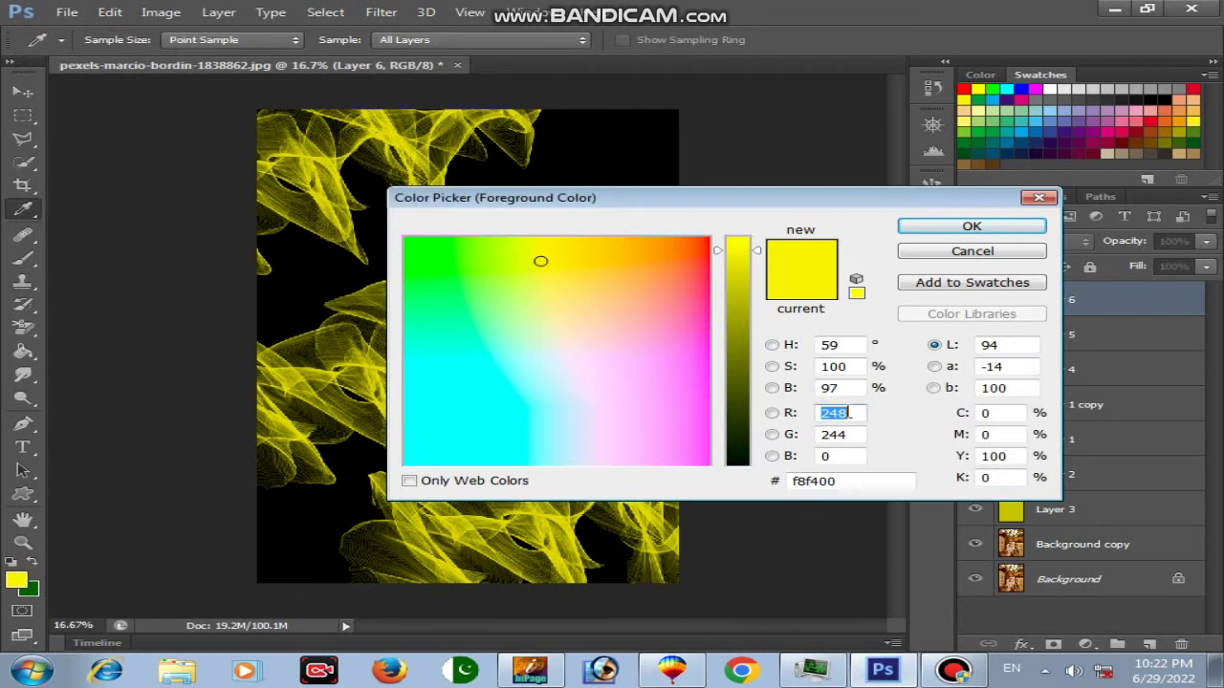
left_click(999, 413)
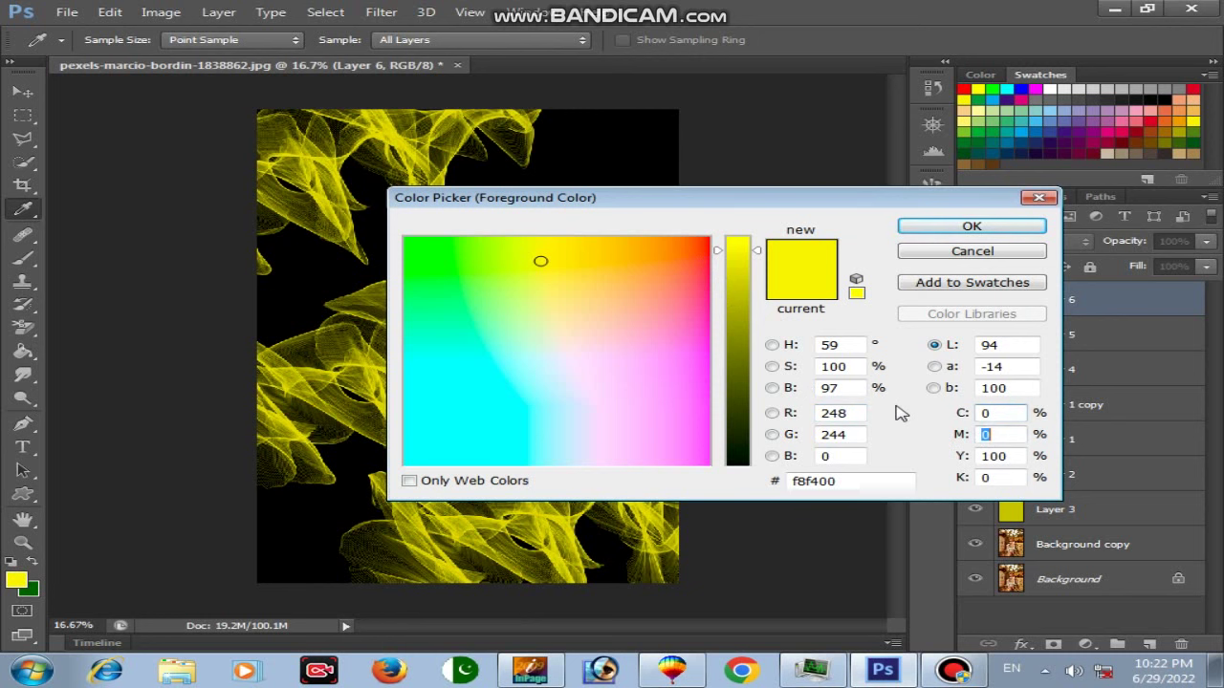
type("100")
key("Return")
mouse_move(664, 140)
left_mouse_down()
mouse_move(624, 139)
mouse_move(606, 120)
mouse_move(587, 219)
mouse_move(634, 208)
mouse_move(603, 594)
mouse_move(670, 641)
mouse_move(618, 334)
mouse_move(536, 570)
mouse_move(526, 545)
left_mouse_up()
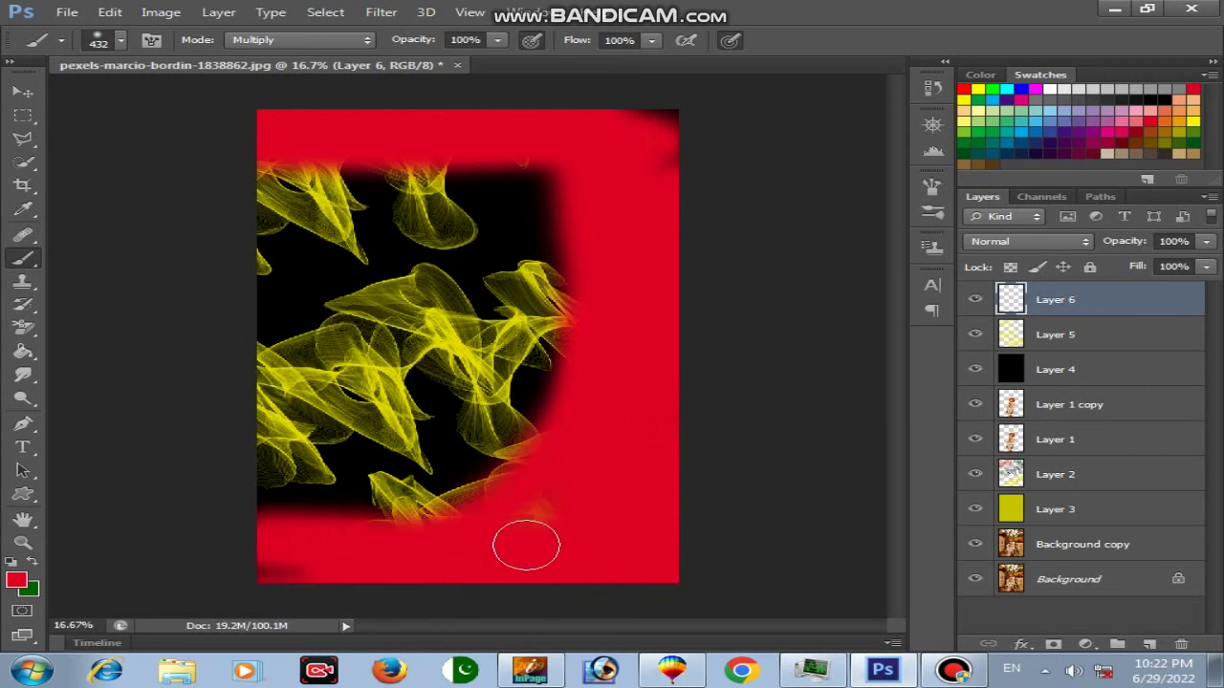
left_click(16, 580)
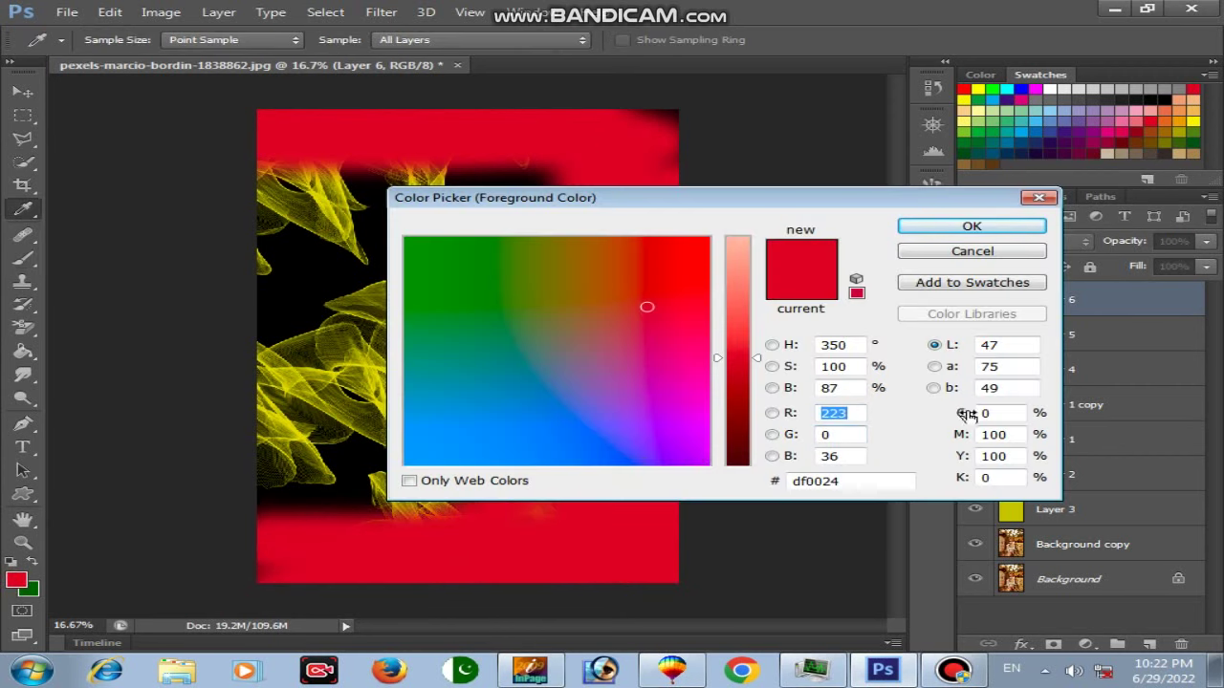
Set the foreground colour to purple with cyan 100.
left_click(996, 413)
type("100")
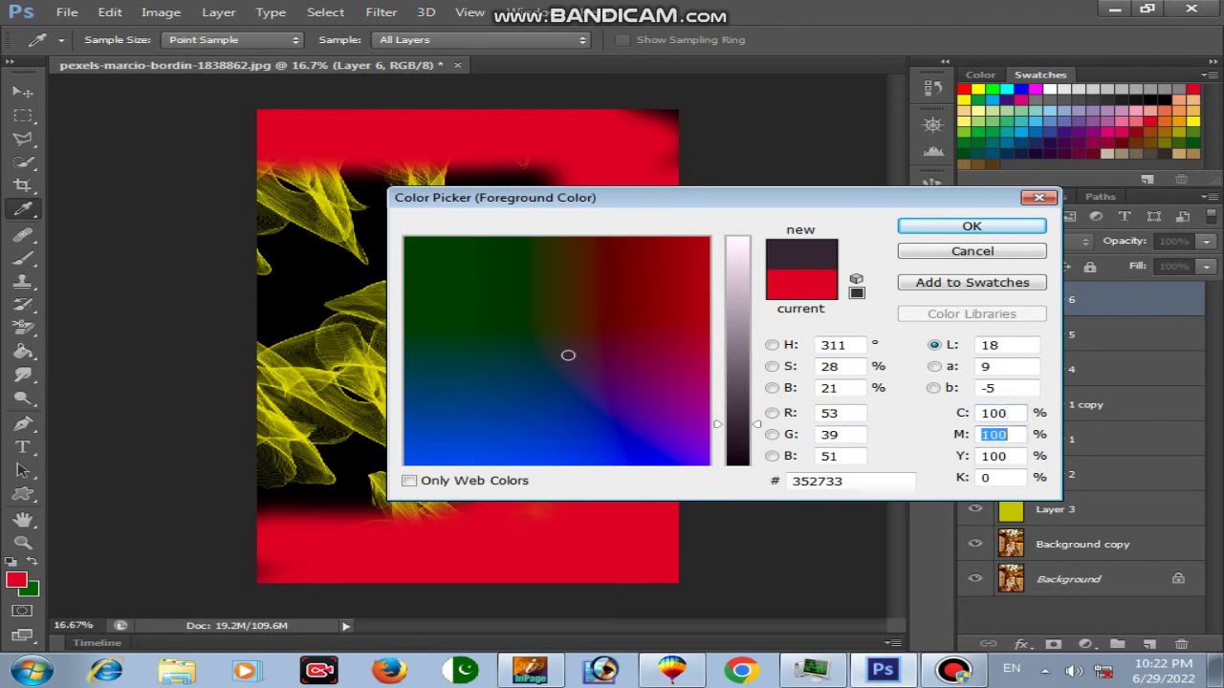
key("Tab")
type("0")
key("Return")
Paint purple inside the red border, enlarging the brush to 1100 px for the middle-left.
mouse_move(537, 217)
left_mouse_down()
mouse_move(524, 426)
mouse_move(396, 533)
mouse_move(172, 531)
left_mouse_up()
key("bracketright")
key("bracketright")
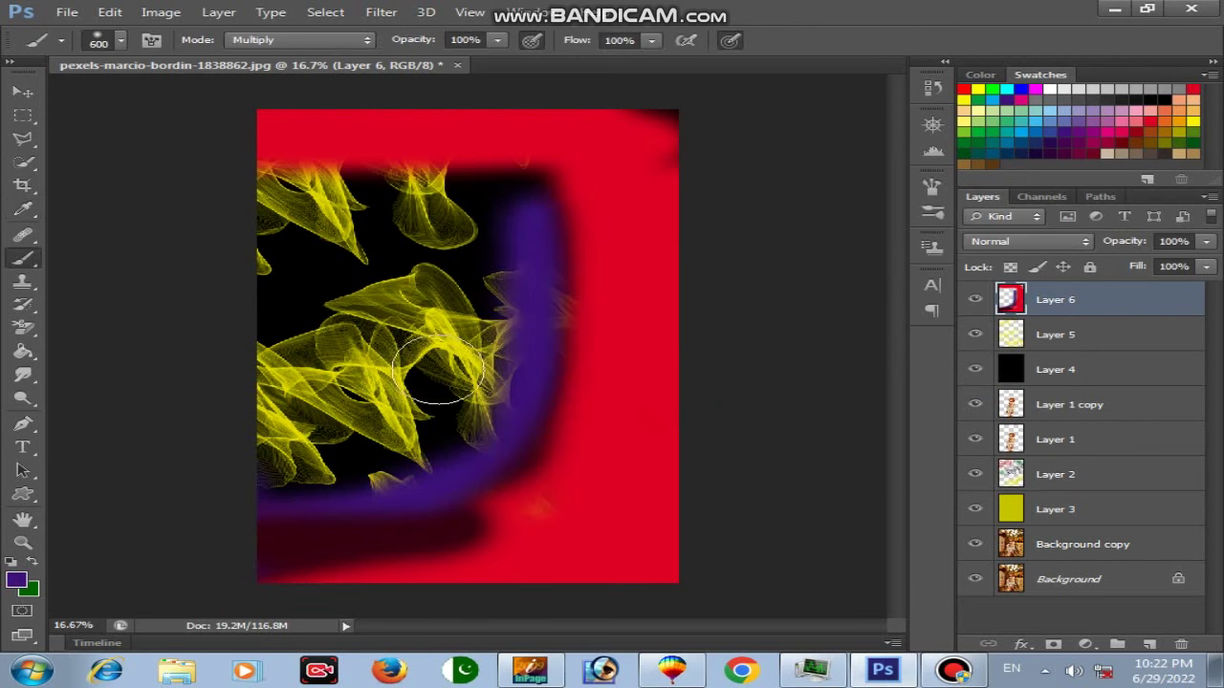
key("bracketright")
key("bracketright")
key("bracketright")
key("bracketright")
mouse_move(519, 350)
left_mouse_down()
mouse_move(245, 424)
mouse_move(313, 436)
mouse_move(204, 259)
mouse_move(505, 219)
mouse_move(252, 369)
mouse_move(482, 469)
mouse_move(424, 415)
mouse_move(396, 178)
mouse_move(287, 144)
left_mouse_up()
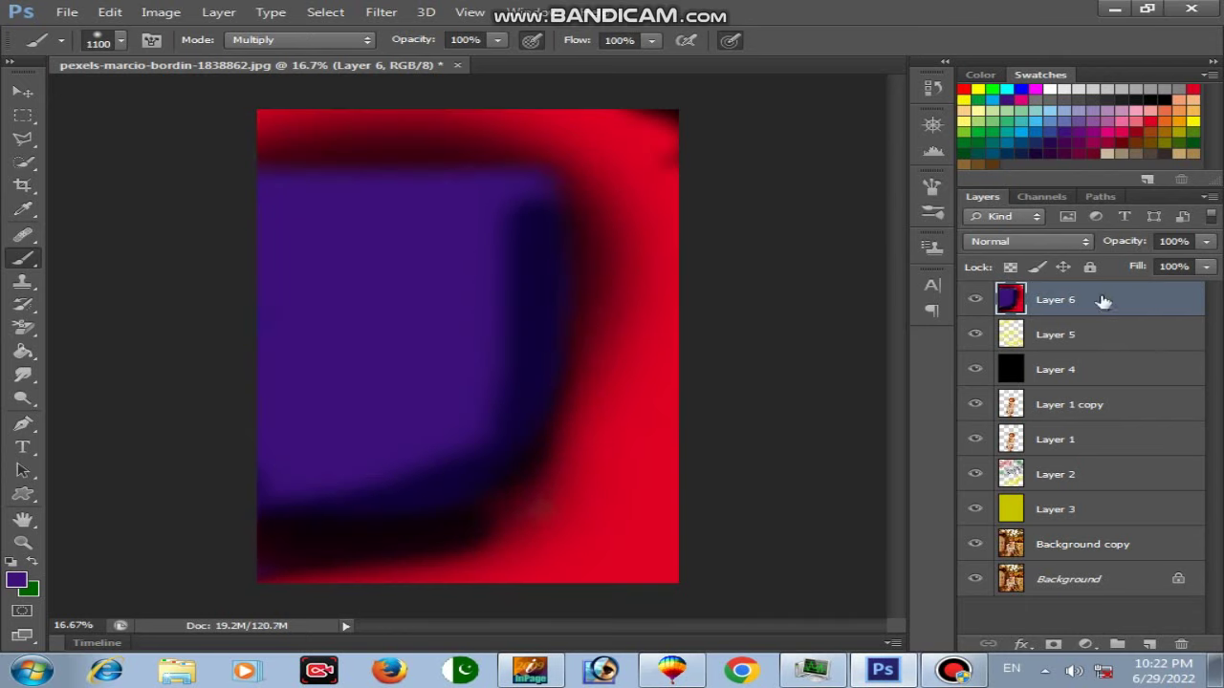
Set Layer 6's blend mode to Color and move Layer 1 copy above Layer 5.
right_click(1103, 301)
left_click(683, 98)
left_click(913, 142)
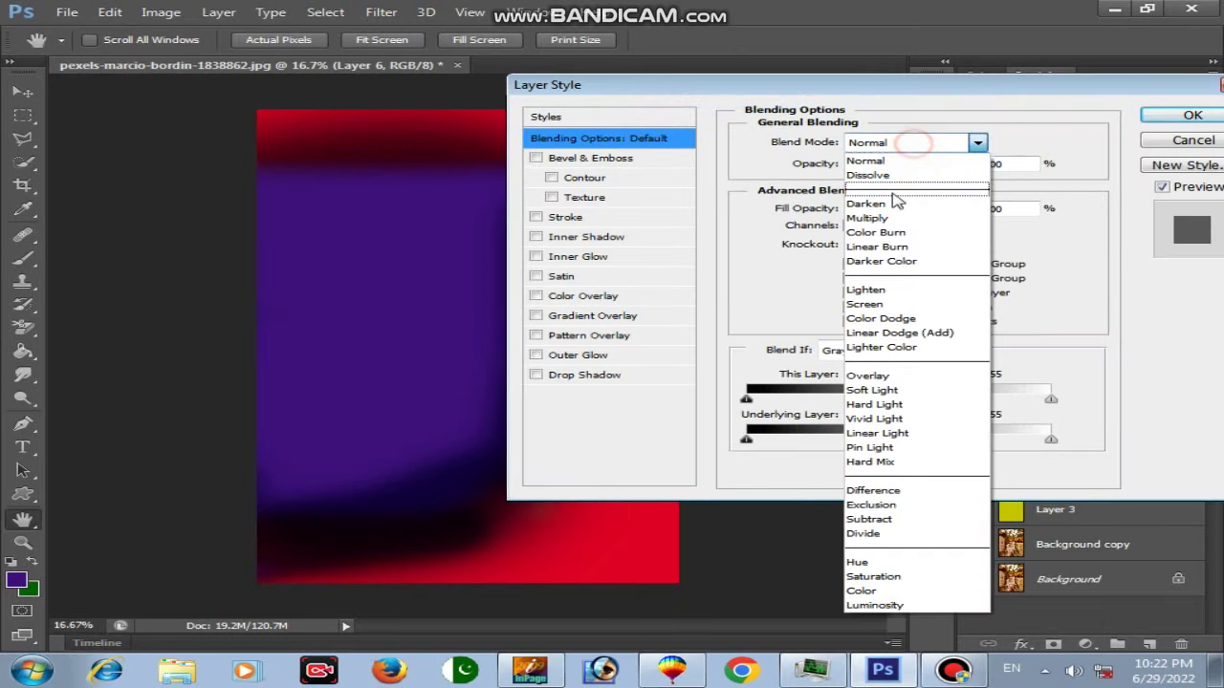
left_click(863, 591)
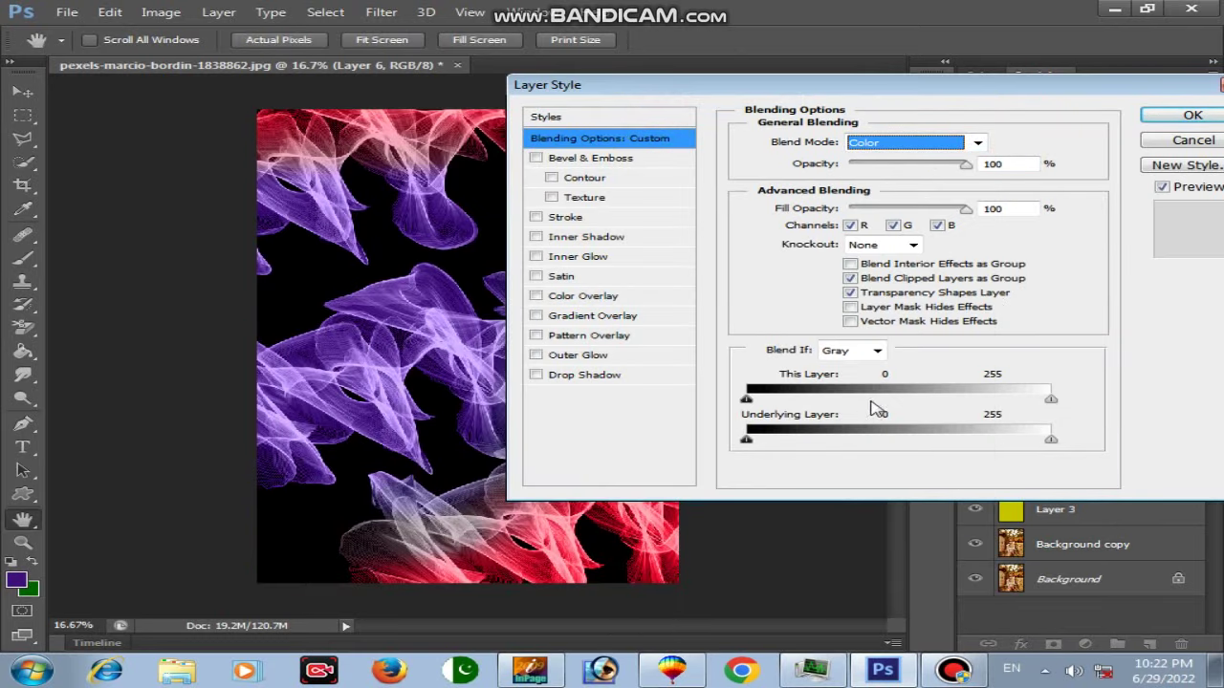
left_click(1193, 116)
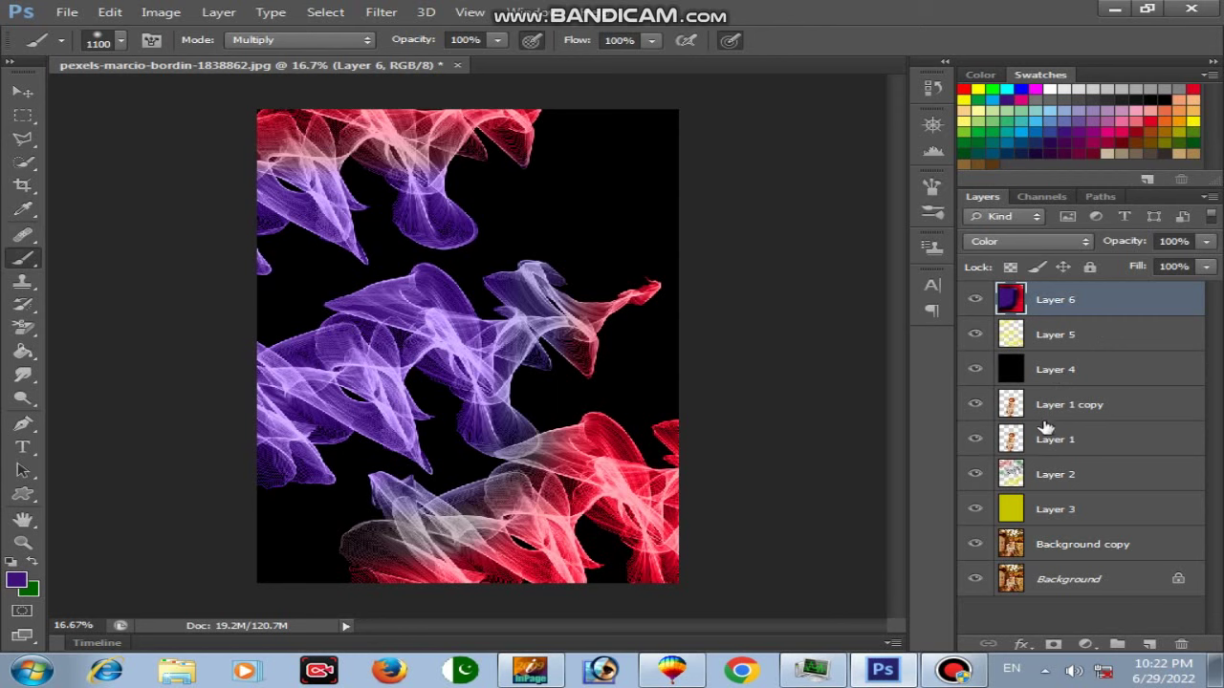
left_click_drag(1052, 409, 1051, 338)
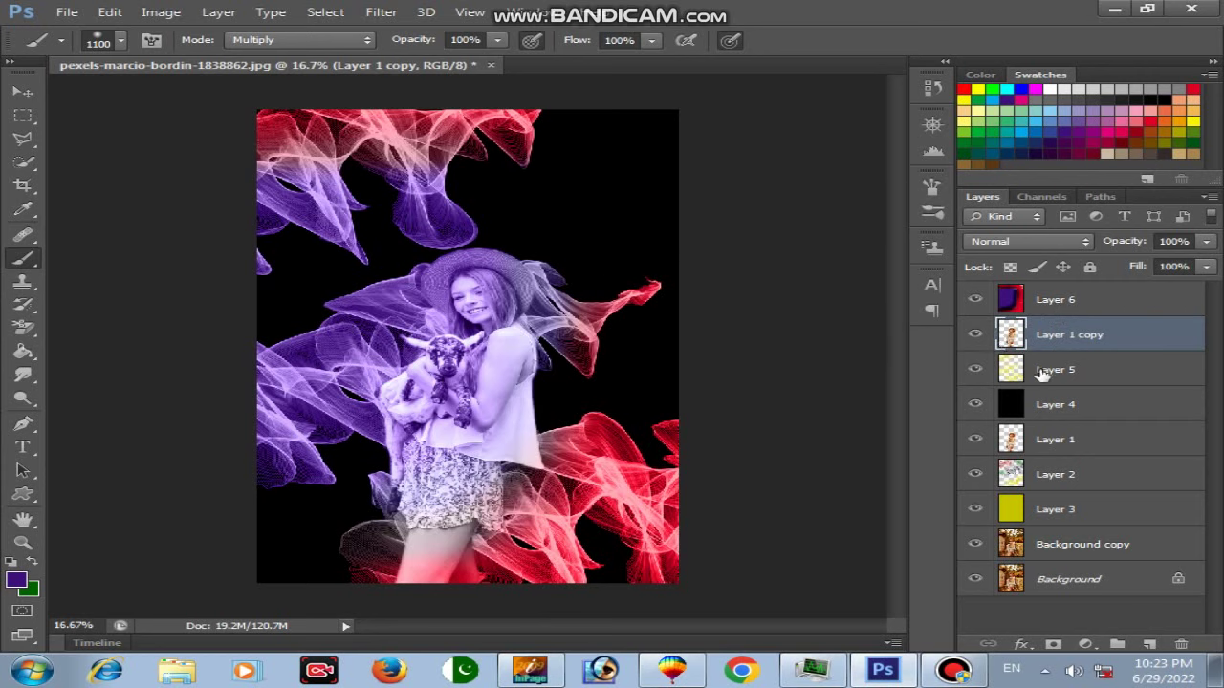
left_click_drag(1052, 369, 1039, 298)
left_click(24, 93)
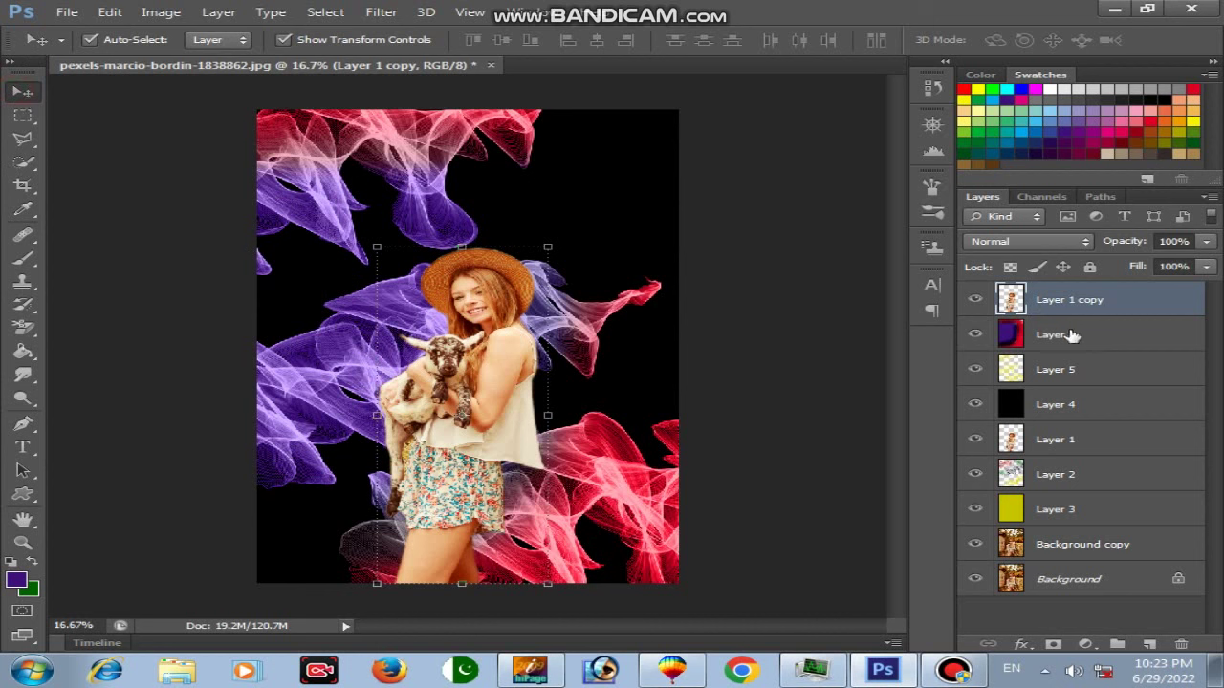
left_click_drag(1070, 334, 1069, 300)
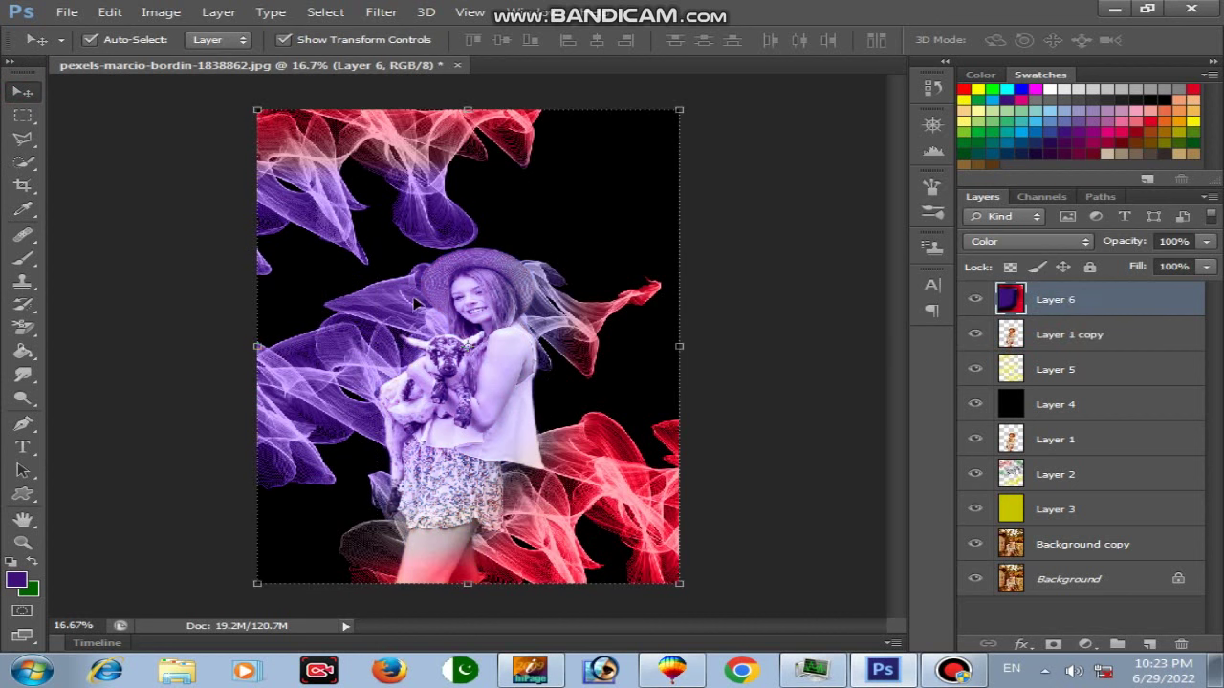
key("ctrl+plus")
key("ctrl+plus")
key("ctrl+plus")
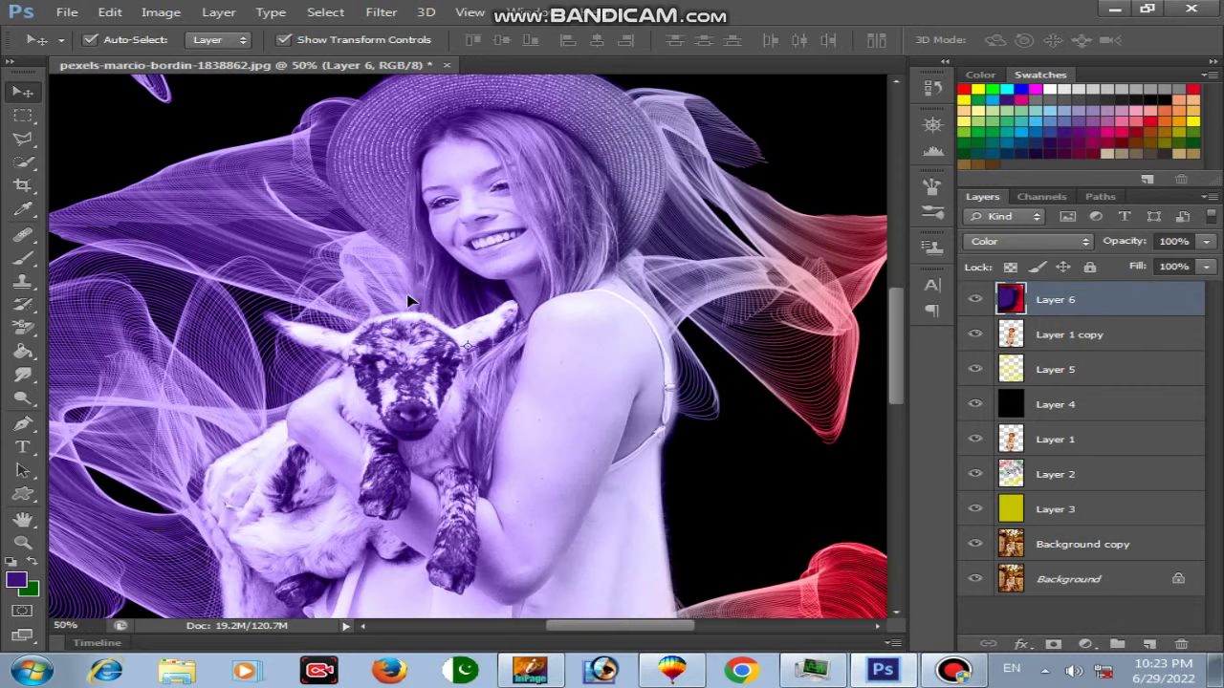
left_click_drag(392, 297, 498, 424)
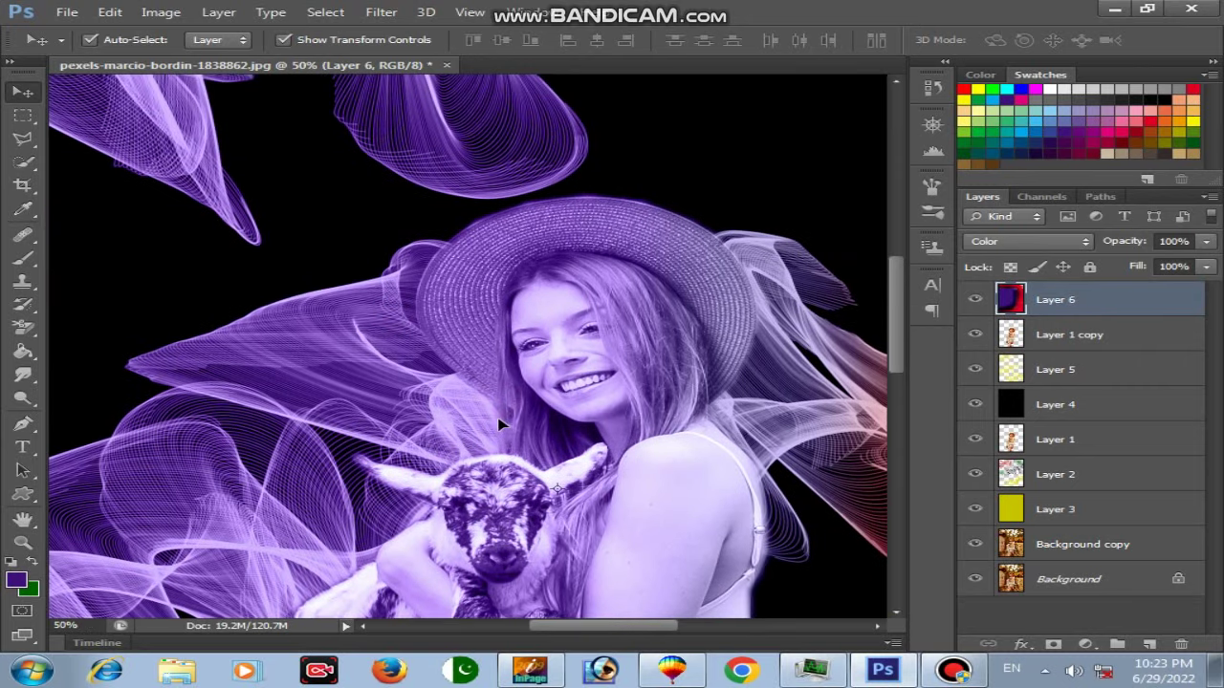
key("ctrl+minus")
key("ctrl+minus")
key("ctrl+minus")
key("ctrl+minus")
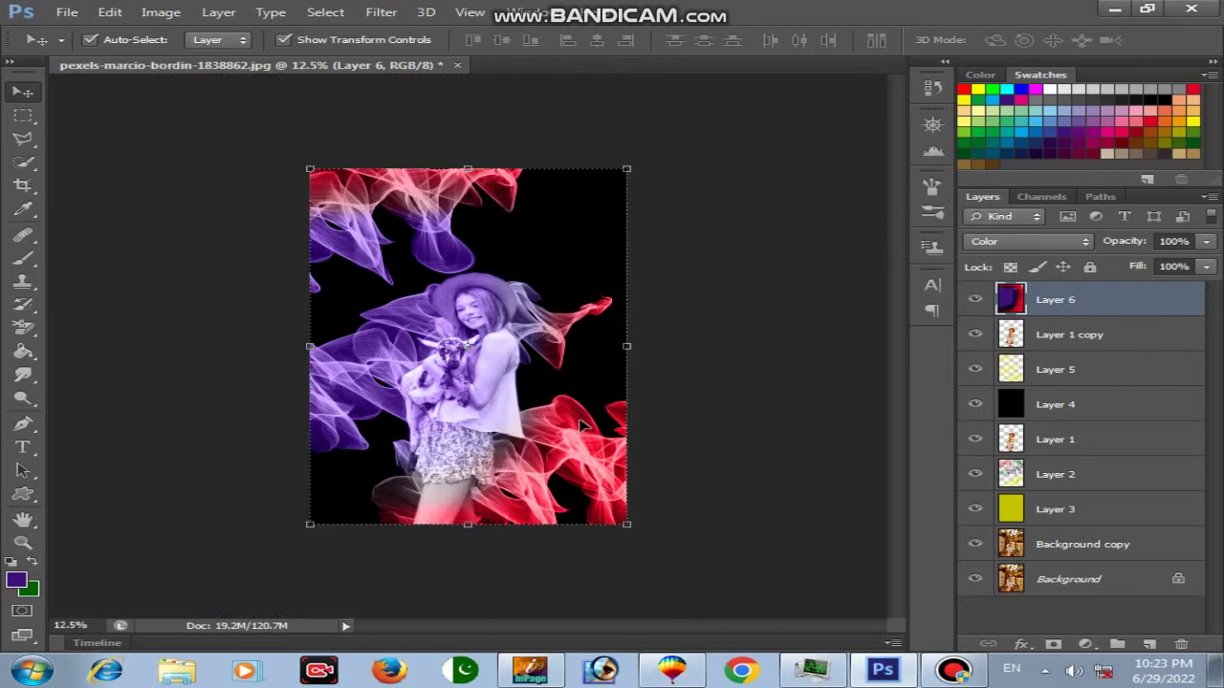
key("ctrl+plus")
key("ctrl+plus")
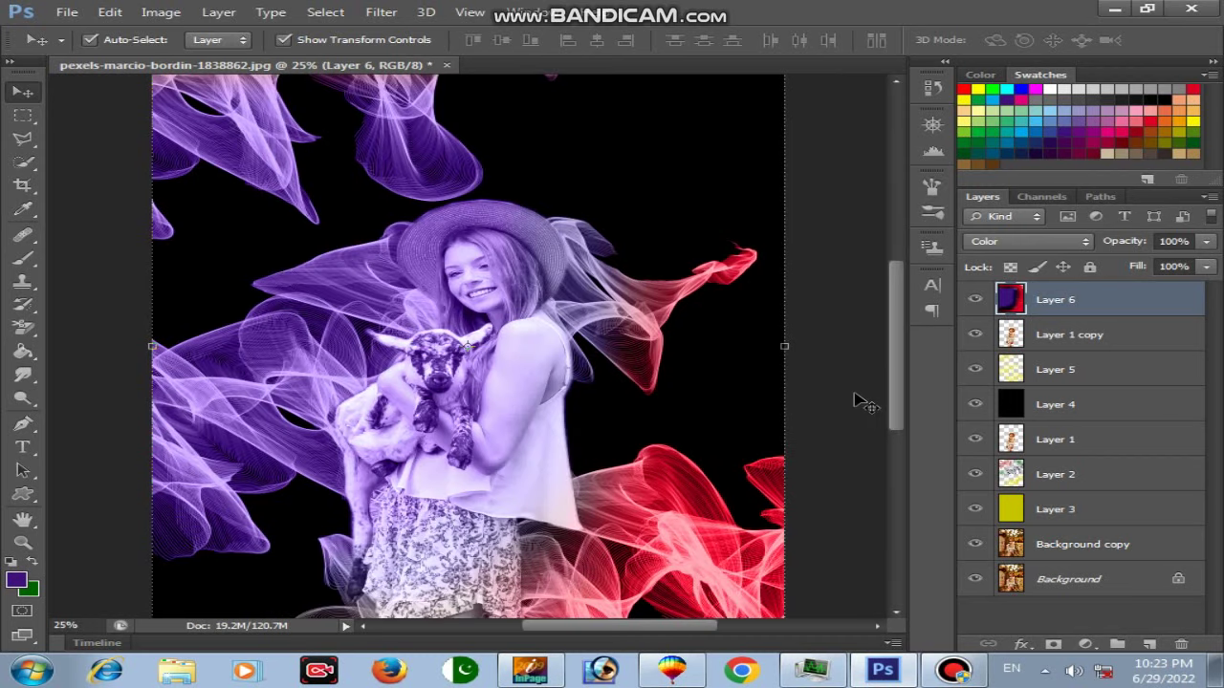
key("ctrl+minus")
key("ctrl+minus")
left_click_drag(1045, 350, 705, 280)
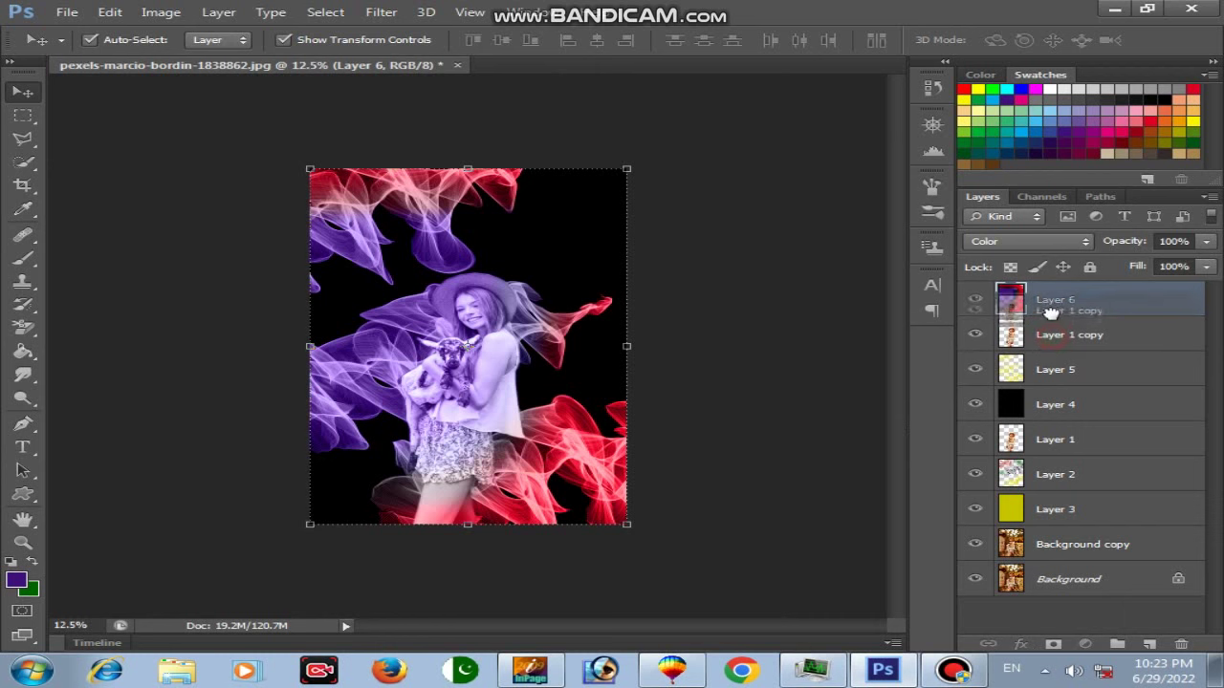
left_click_drag(1042, 341, 1049, 303)
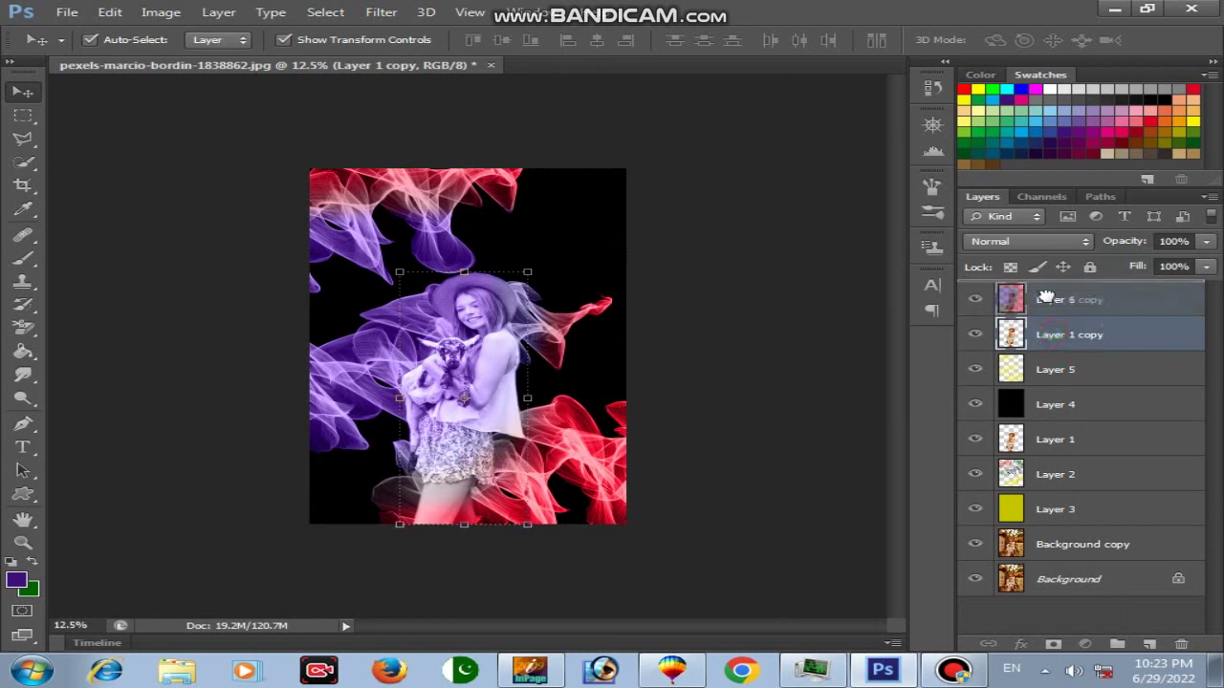
key("ctrl+plus")
key("ctrl+plus")
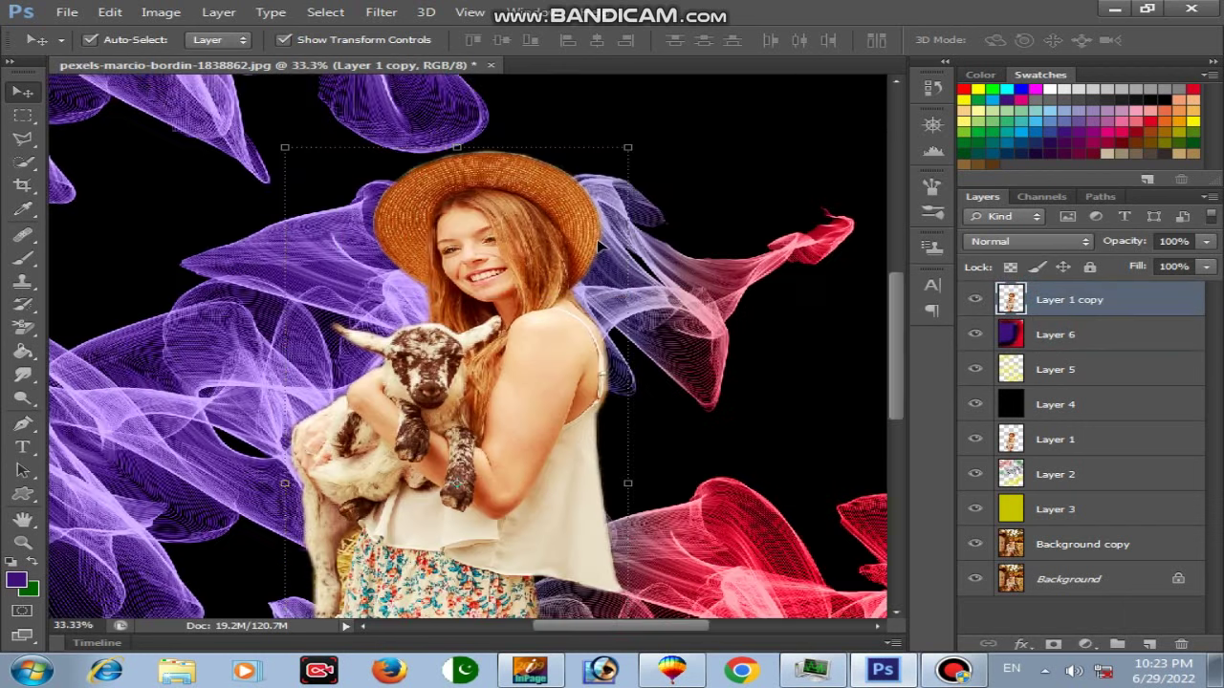
key("ctrl+minus")
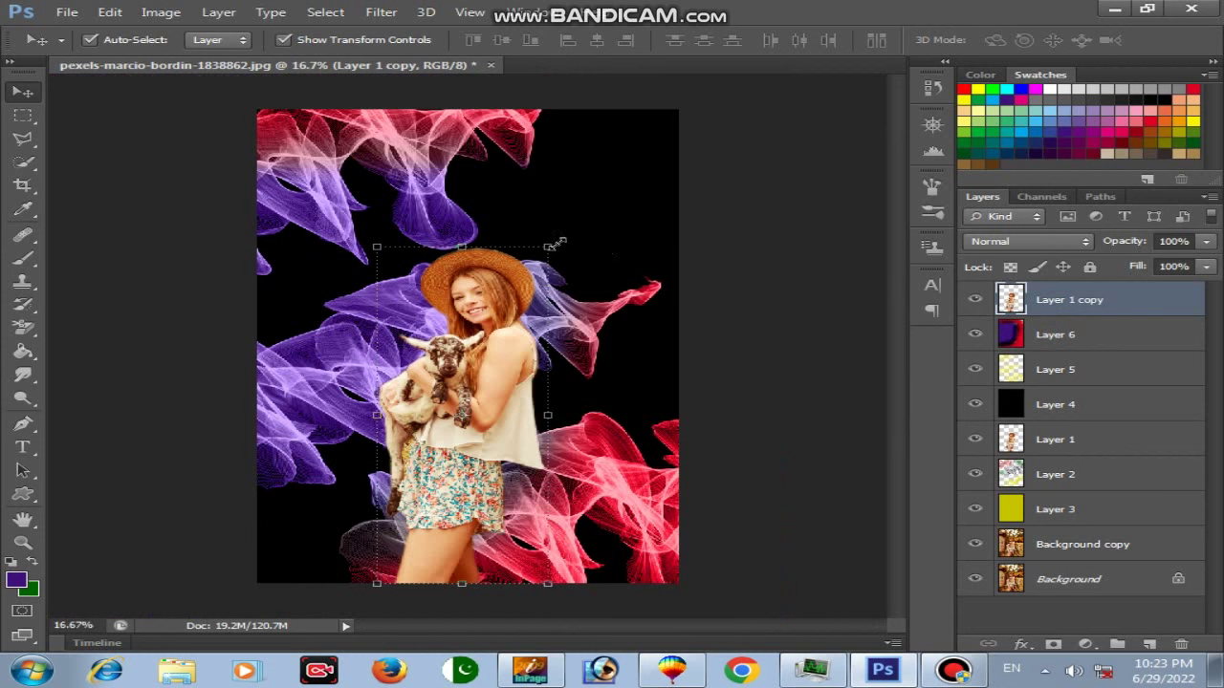
Scale the cut-out woman up to about 122% and flatten the image into one Background layer.
mouse_move(556, 245)
left_mouse_down()
mouse_move(585, 168)
mouse_move(582, 179)
left_mouse_up()
left_click(22, 93)
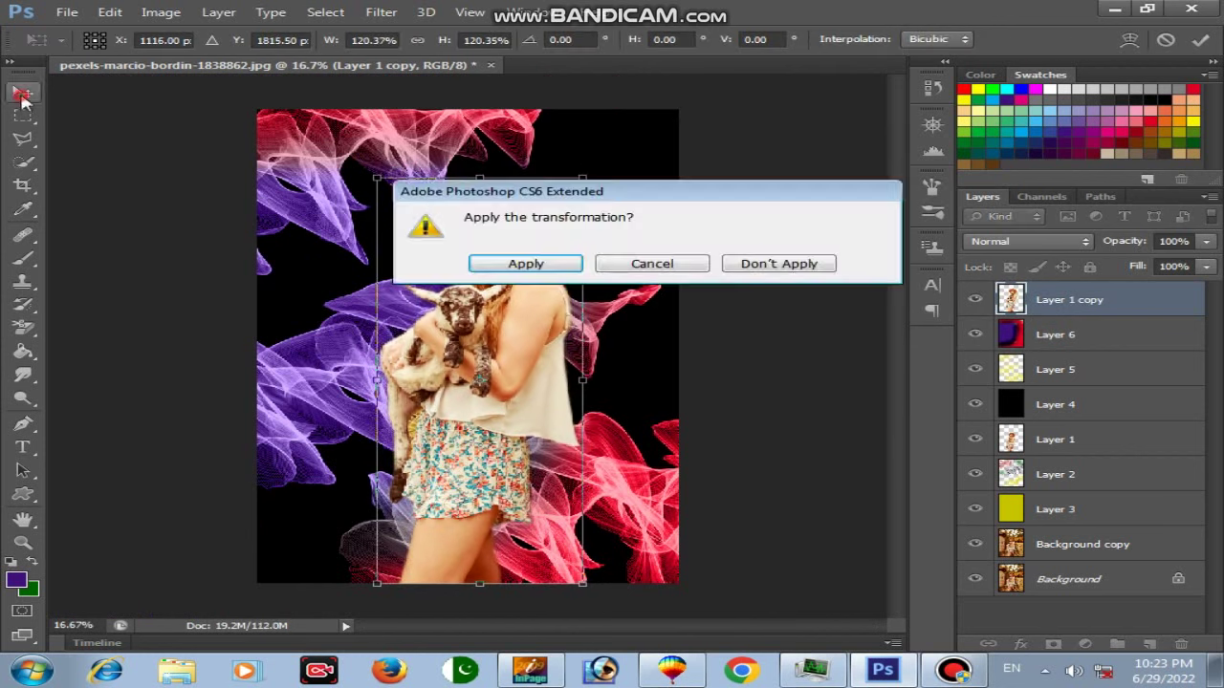
left_click(512, 266)
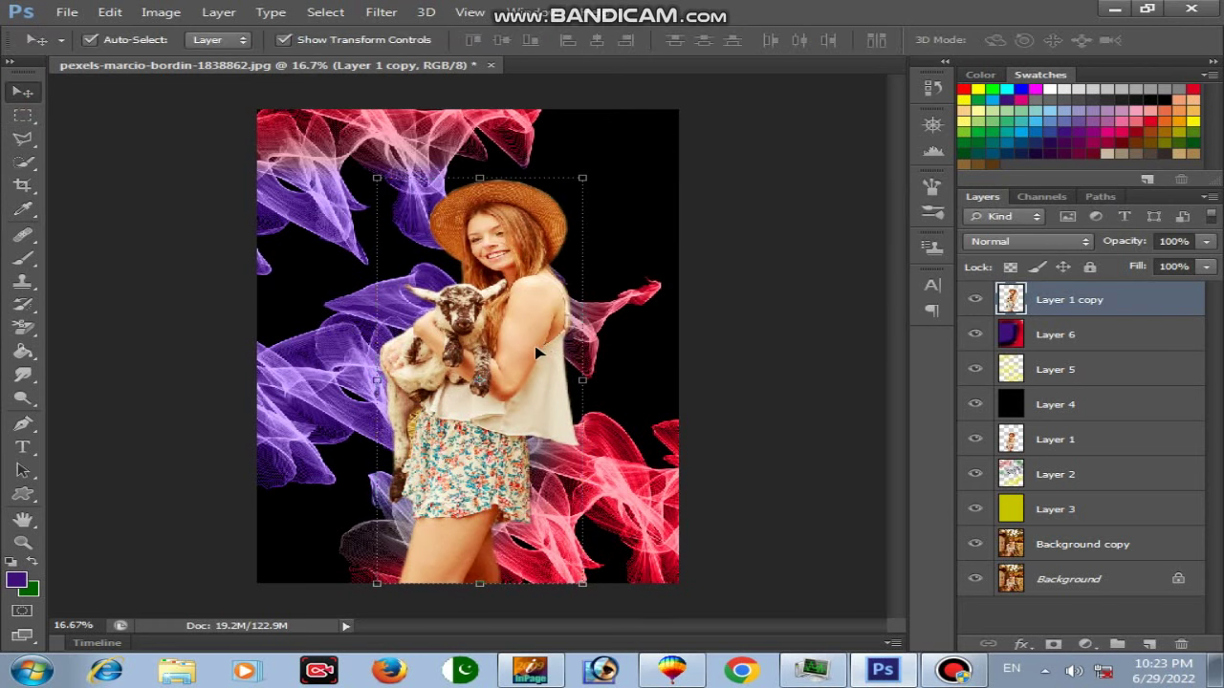
key("ctrl+shift+e")
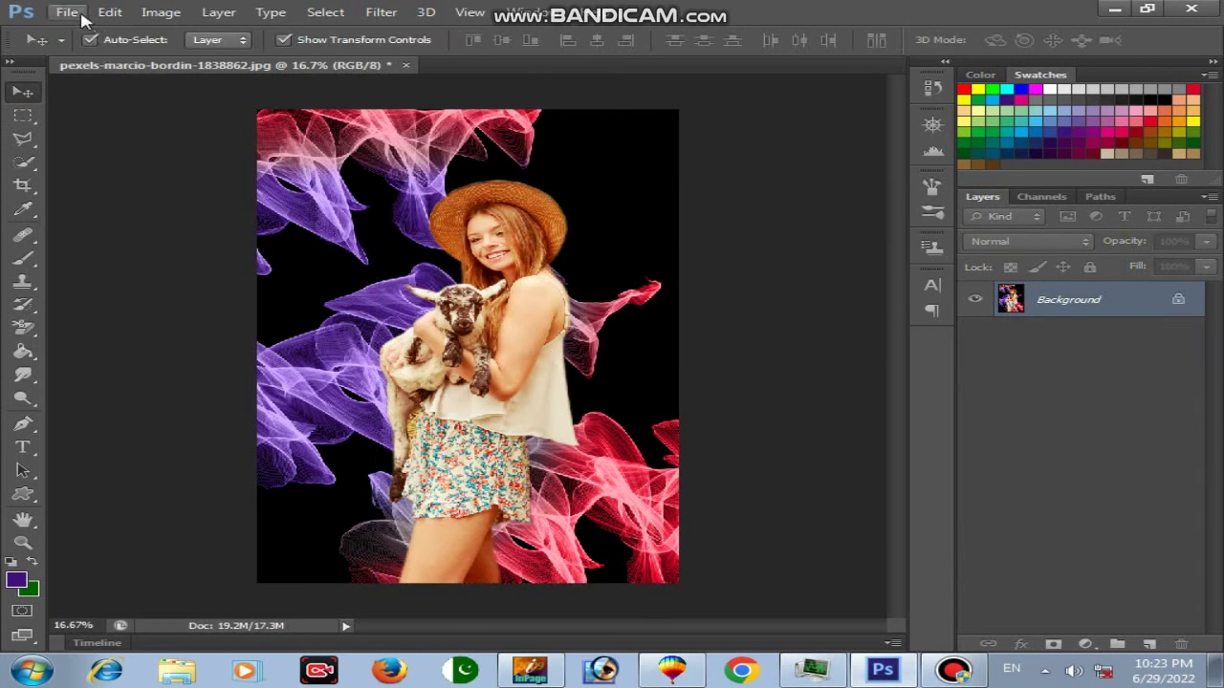
Save the flattened image to the Desktop as 1.jpg at maximum JPEG quality 12.
left_click(66, 12)
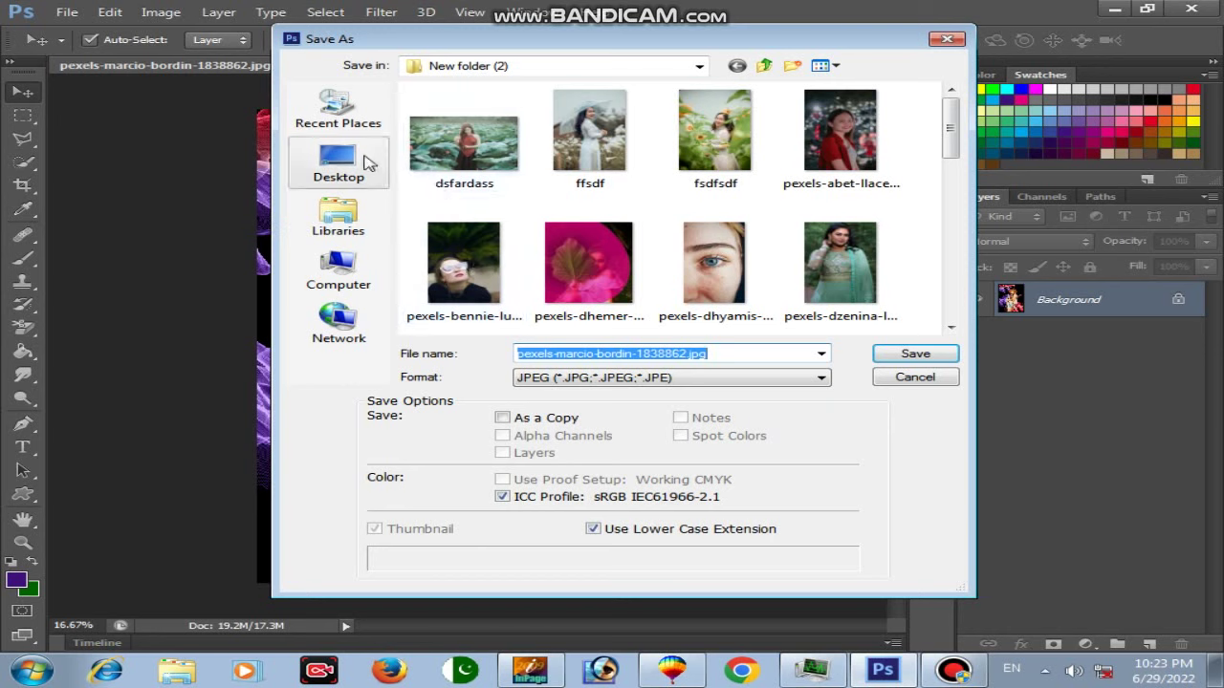
left_click(339, 161)
type("1")
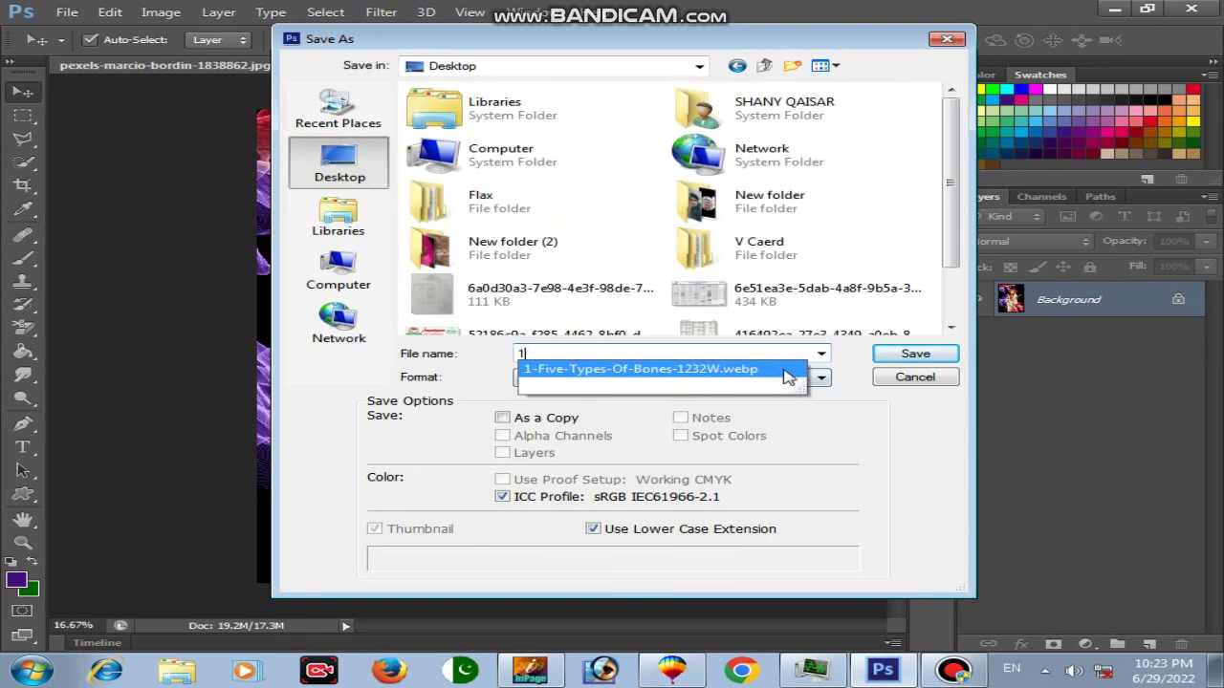
left_click(904, 354)
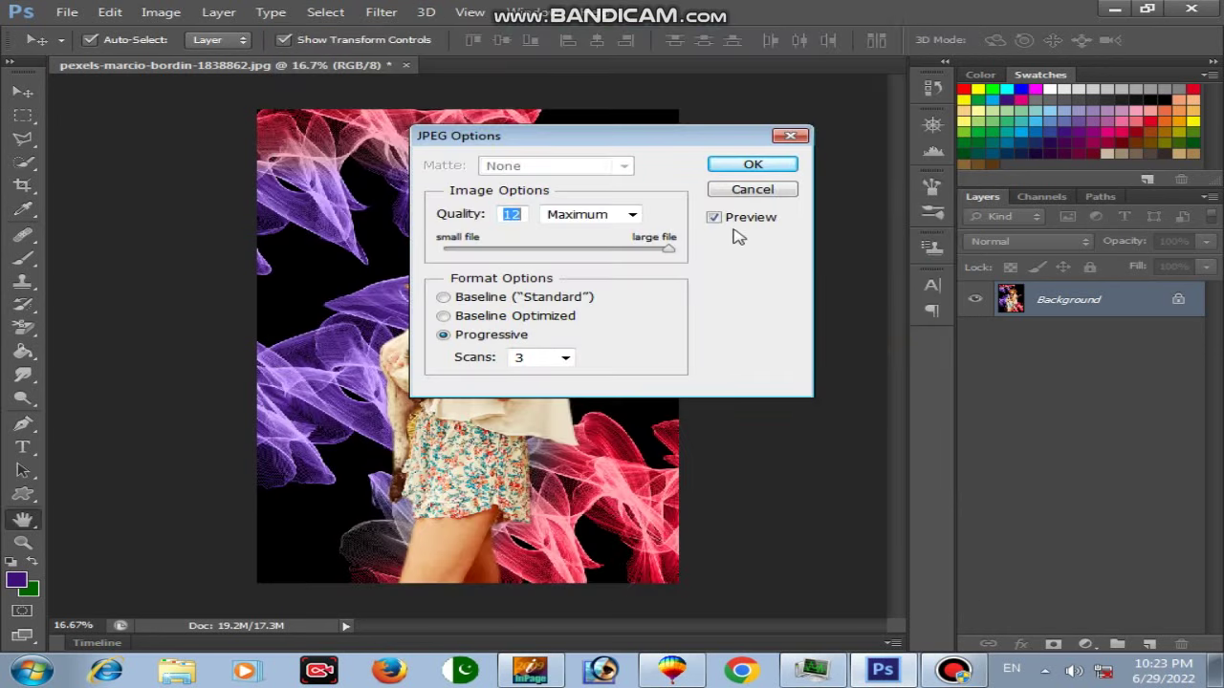
left_click(753, 164)
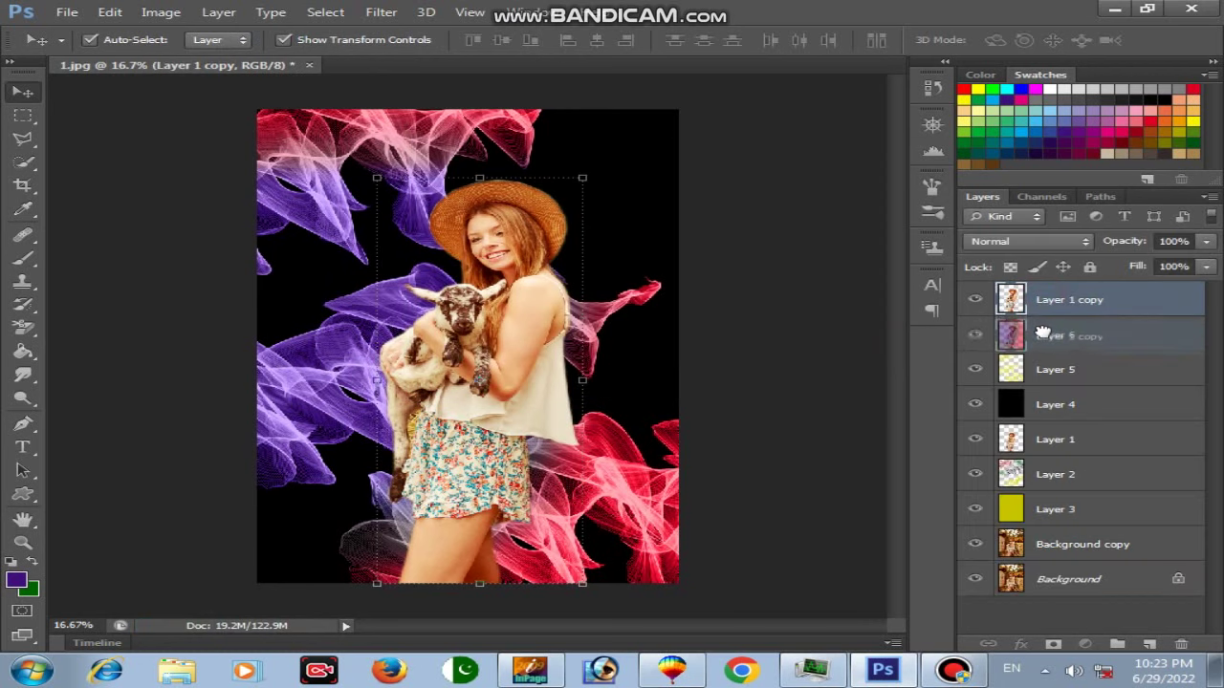
Move Layer 6 above the woman to tint her purple, shrink her to about 96.6%, and flatten.
left_click_drag(1043, 300, 1042, 348)
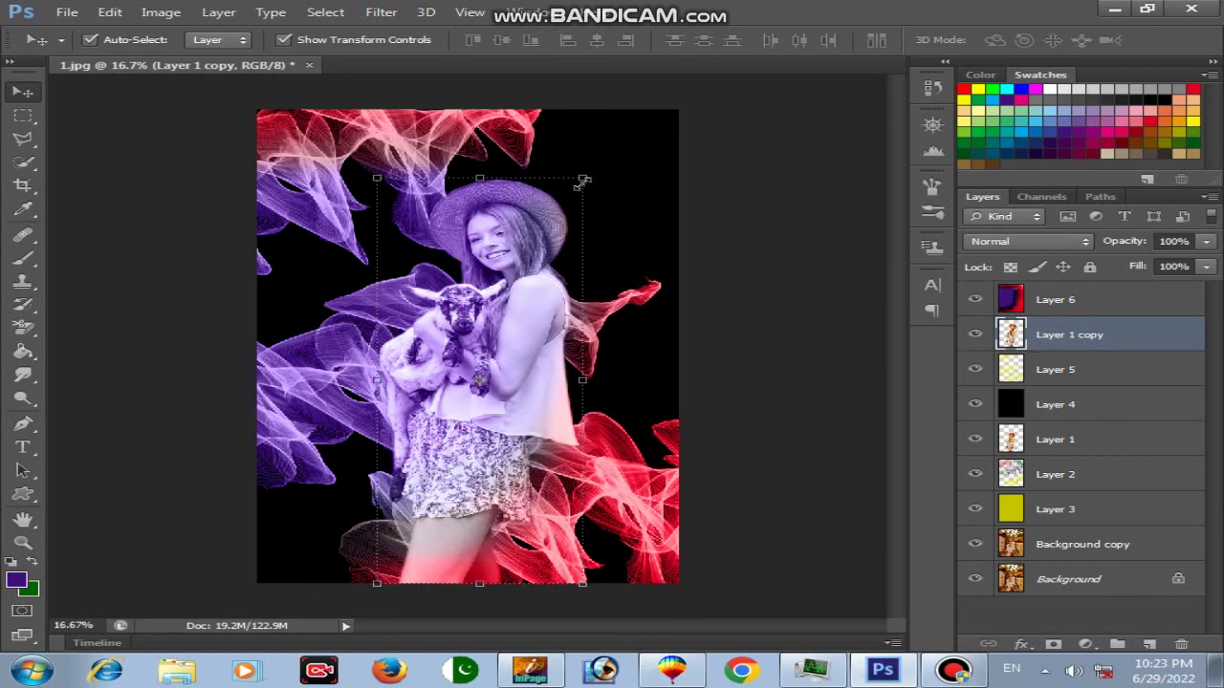
left_click_drag(584, 180, 571, 196)
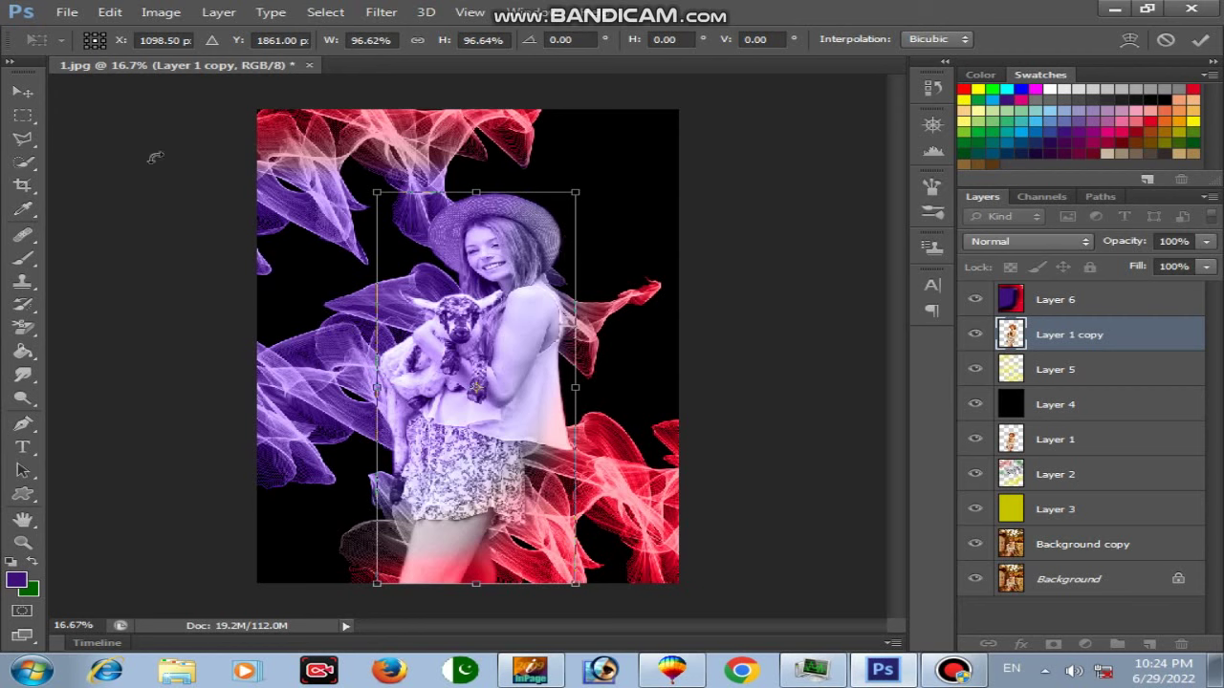
left_click(23, 91)
left_click(513, 262)
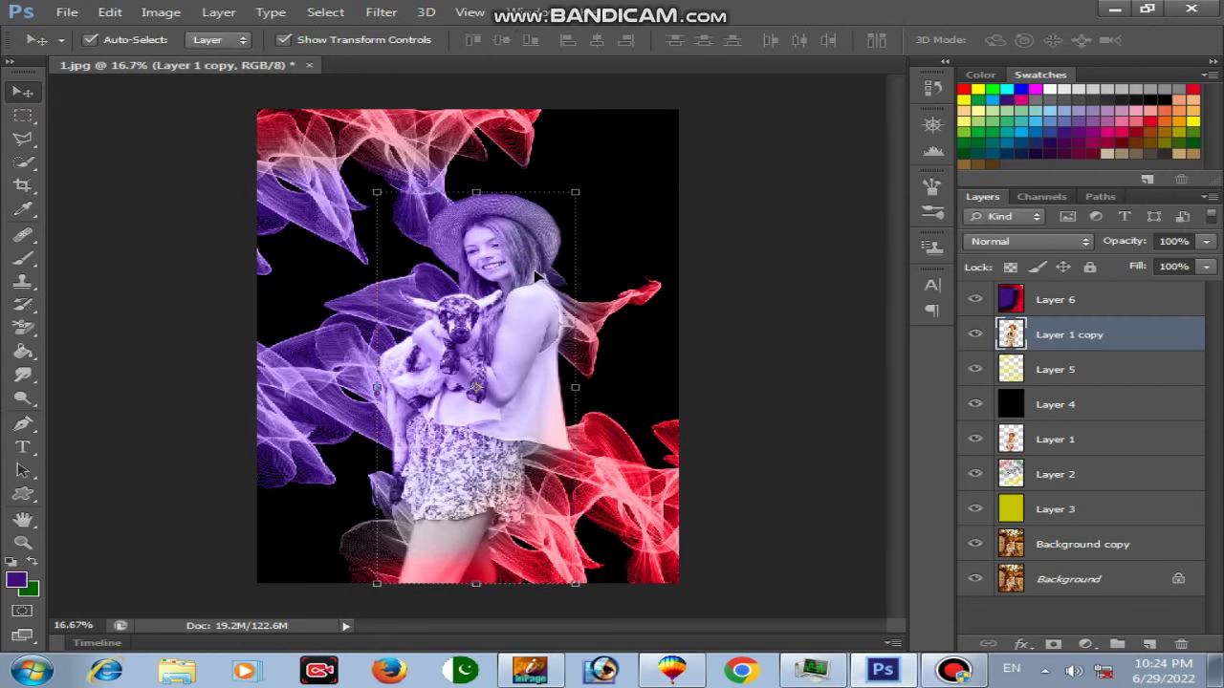
key("ctrl+shift+e")
left_click(67, 11)
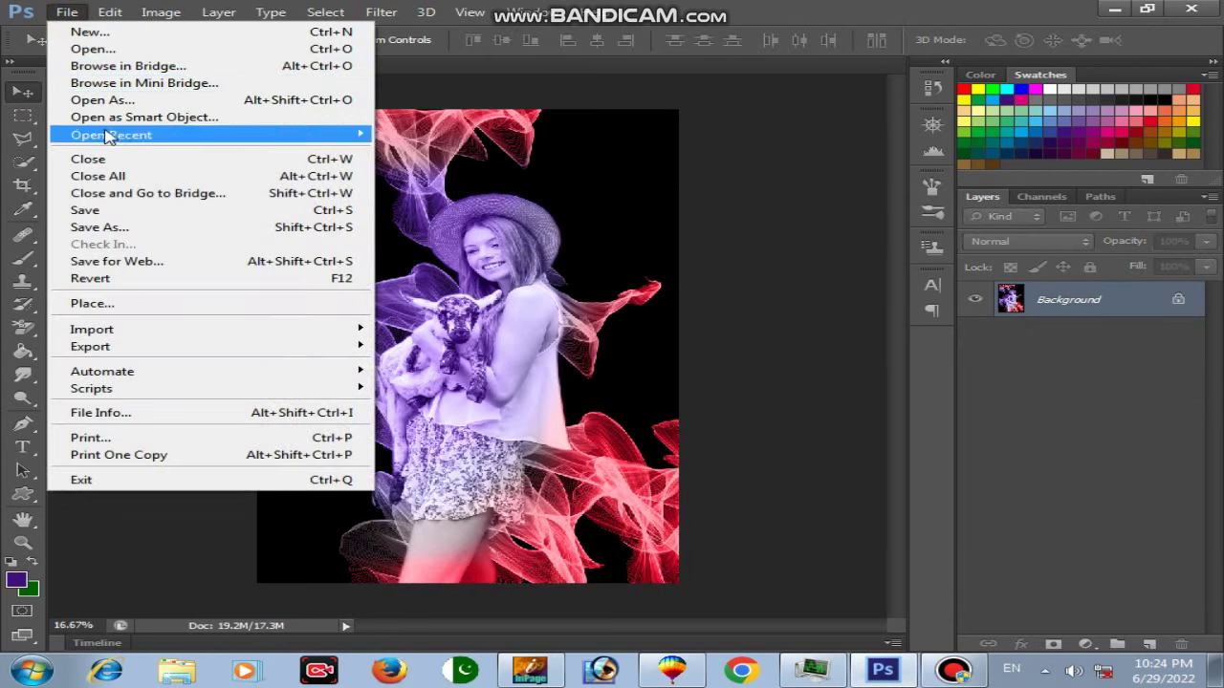
Save the purple version as 2.jpg at maximum JPEG quality, then close the 2.jpg document.
left_click(129, 229)
type("2")
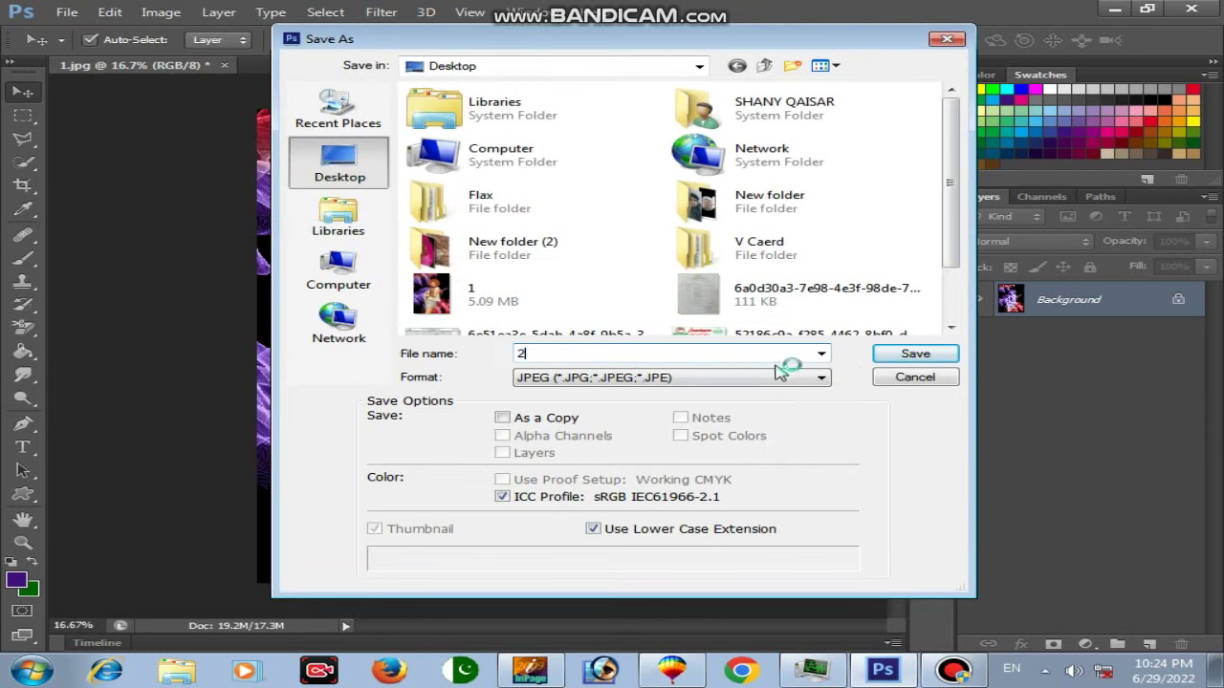
left_click(920, 353)
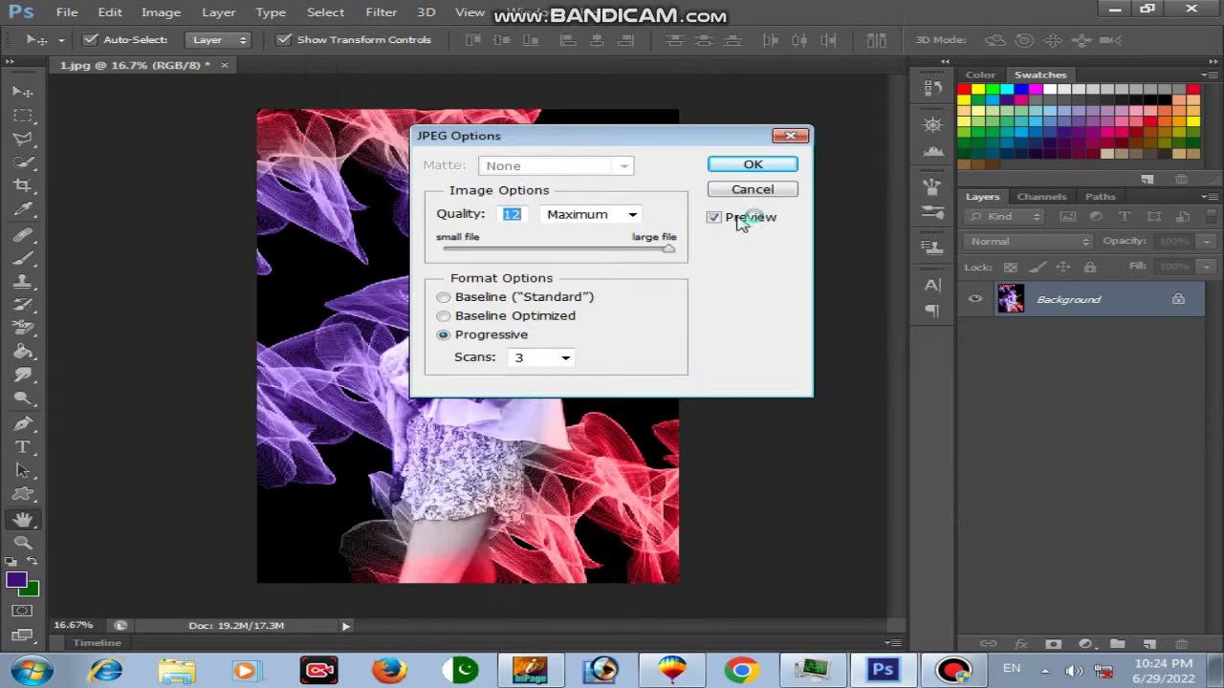
left_click(752, 166)
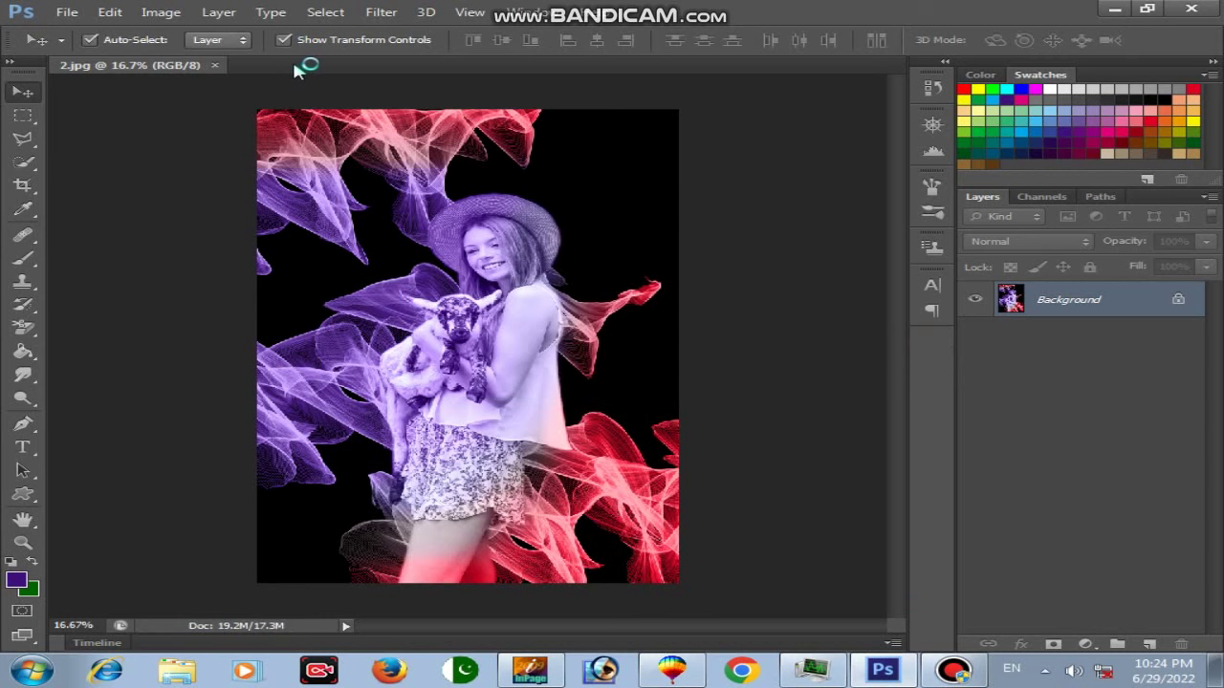
left_click(214, 65)
Open New folder (2) and copy the pexels-marcio-bordin-1838862 photo.
left_click(1114, 9)
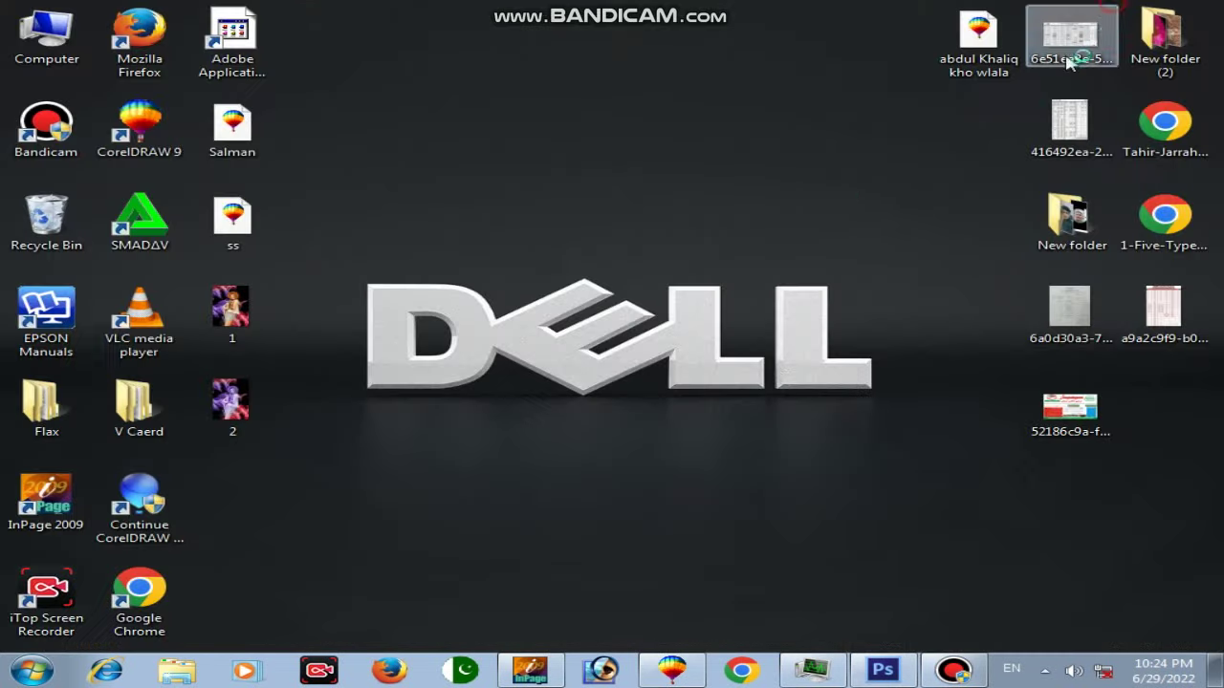
double_click(1165, 40)
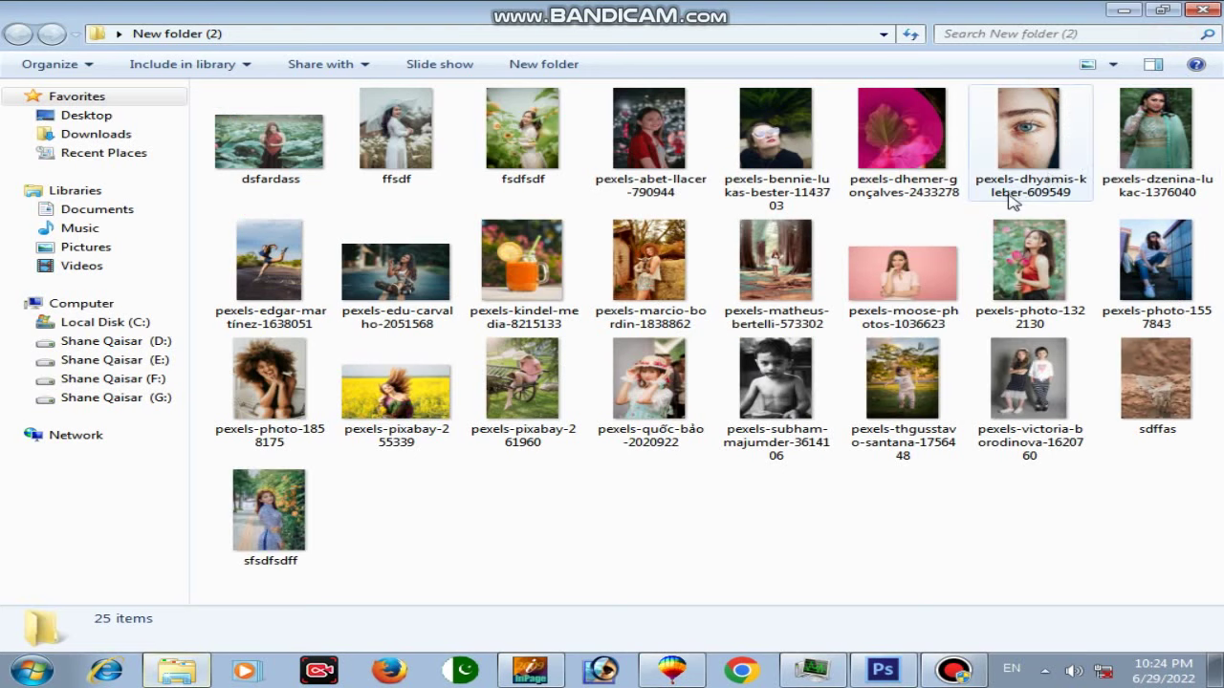
left_click(649, 266)
right_click(648, 306)
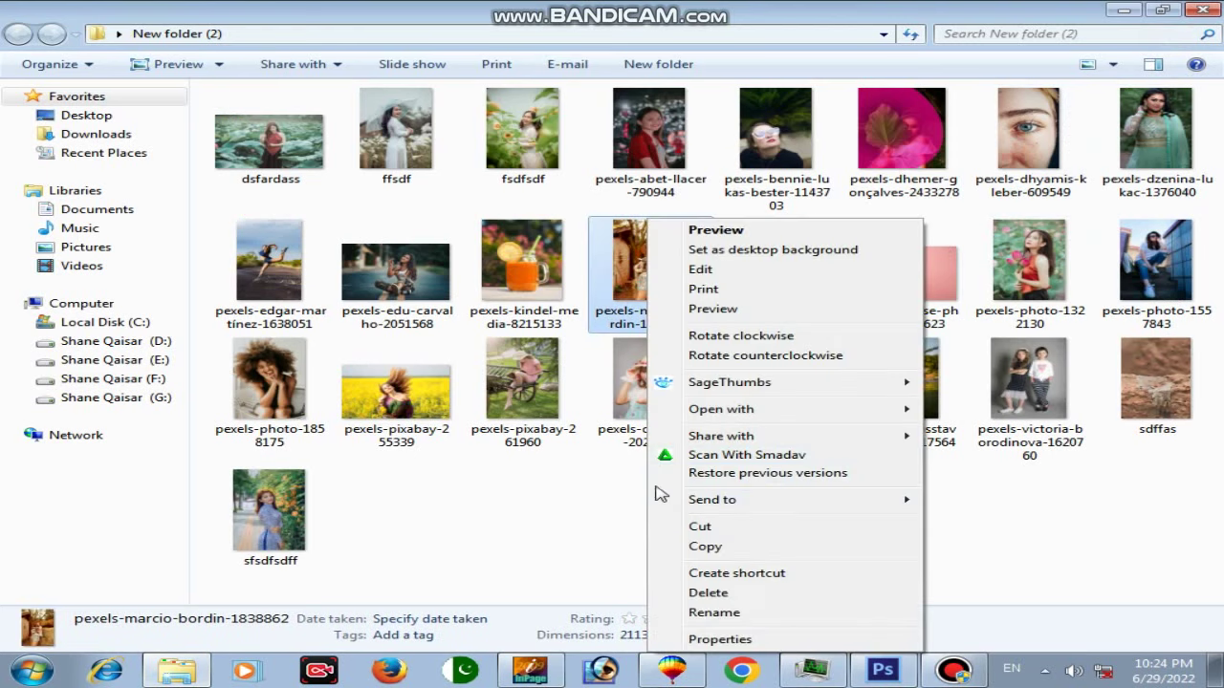
left_click(672, 546)
Paste the photo onto the desktop and move its icon into place.
left_click(1124, 9)
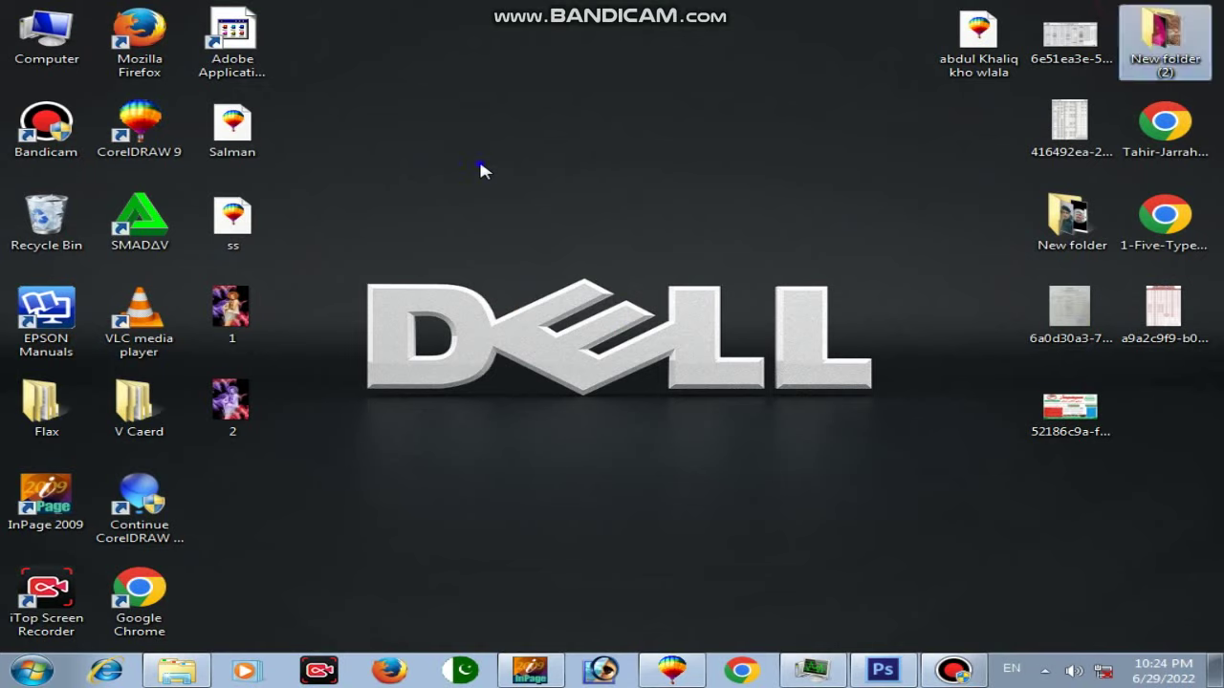
right_click(481, 168)
left_click(507, 240)
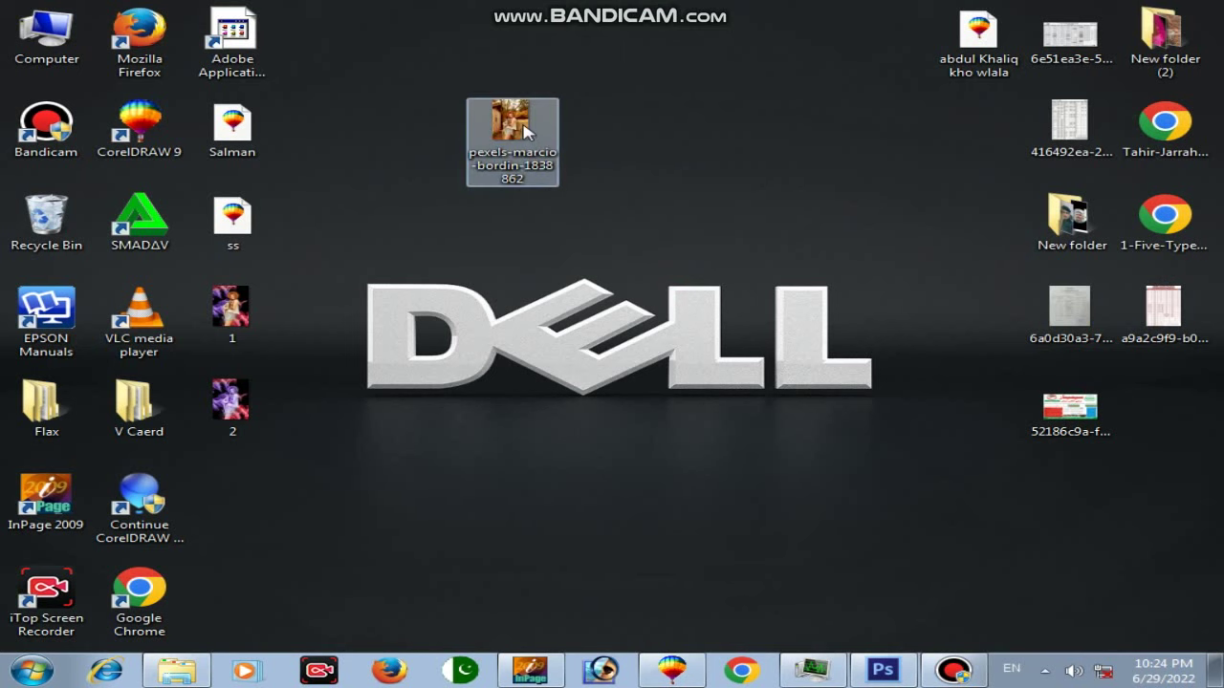
left_click_drag(526, 132, 363, 306)
Open the pasted photo in Windows Photo Viewer and step back through images 2 and 1.
double_click(338, 310)
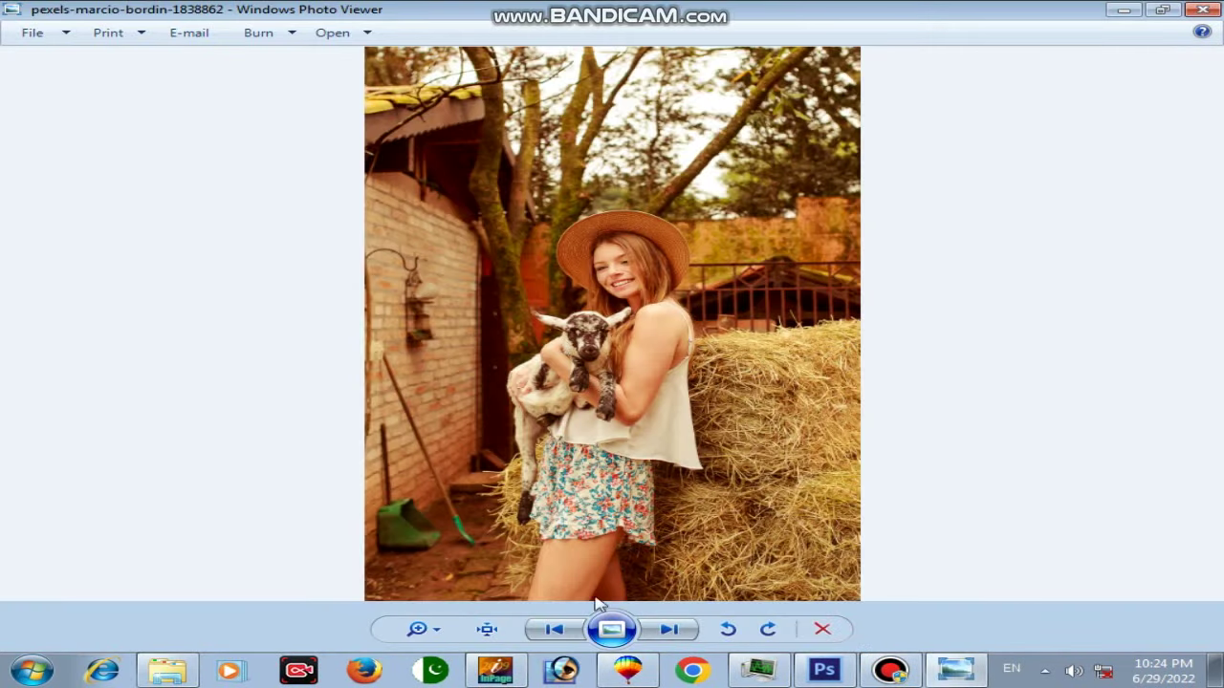
left_click(554, 629)
left_click(557, 633)
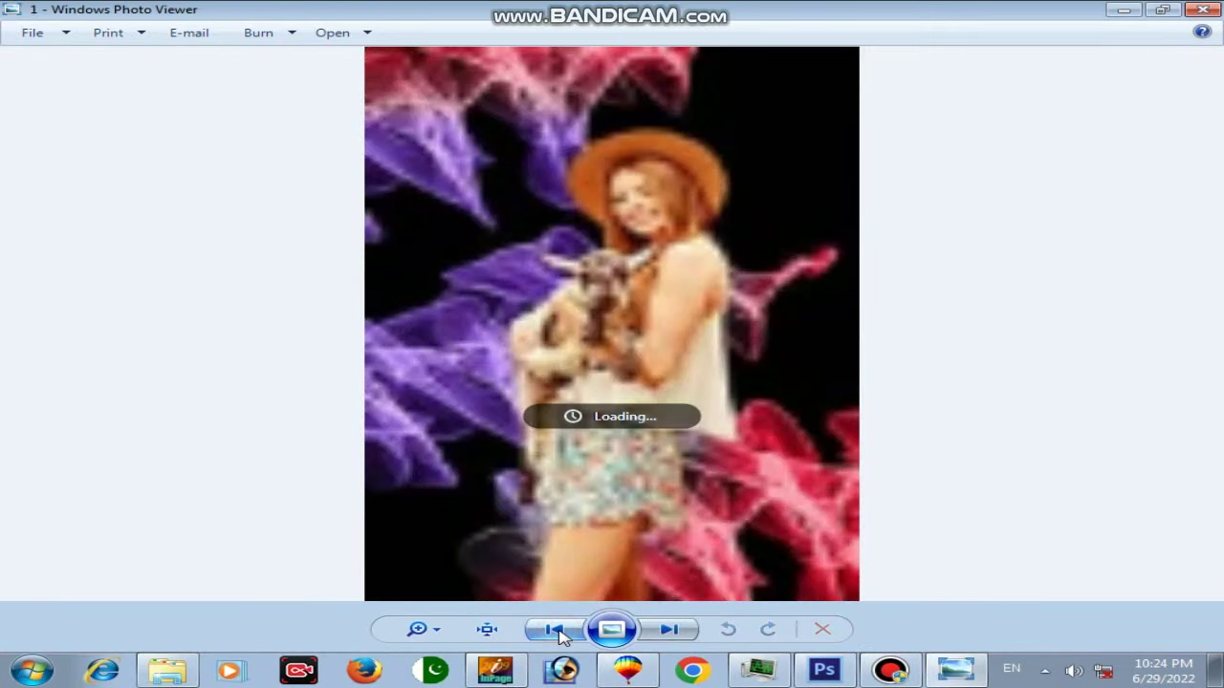